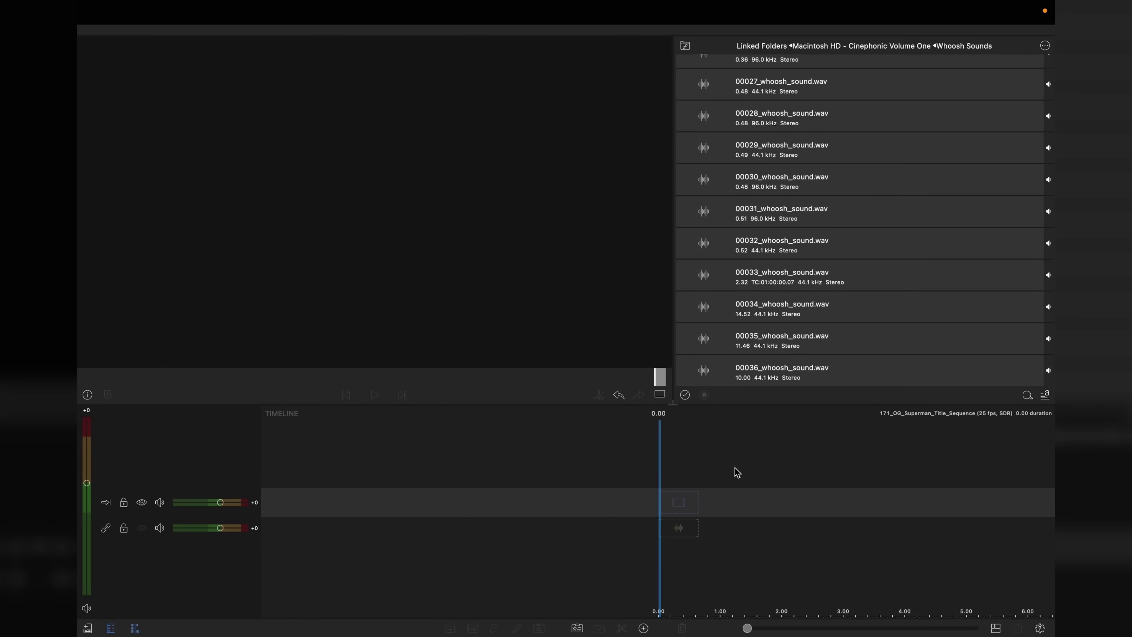
- Add a Blank clip to the timeline and lengthen it to 6 seconds
click(645, 627)
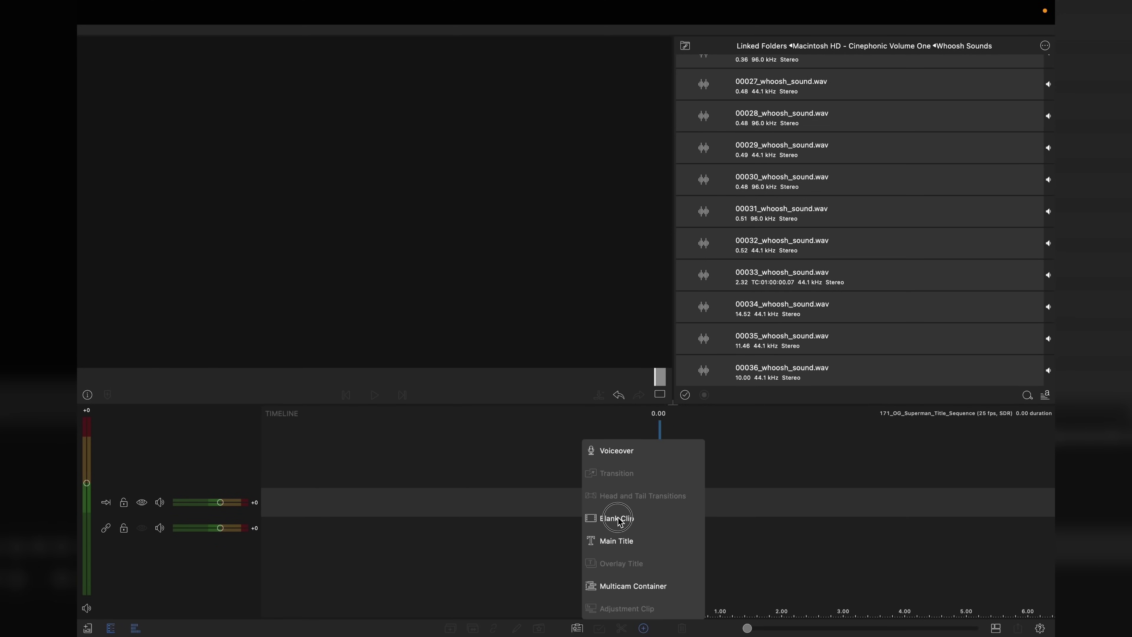
click(619, 519)
drag(656, 520, 829, 515)
click(673, 491)
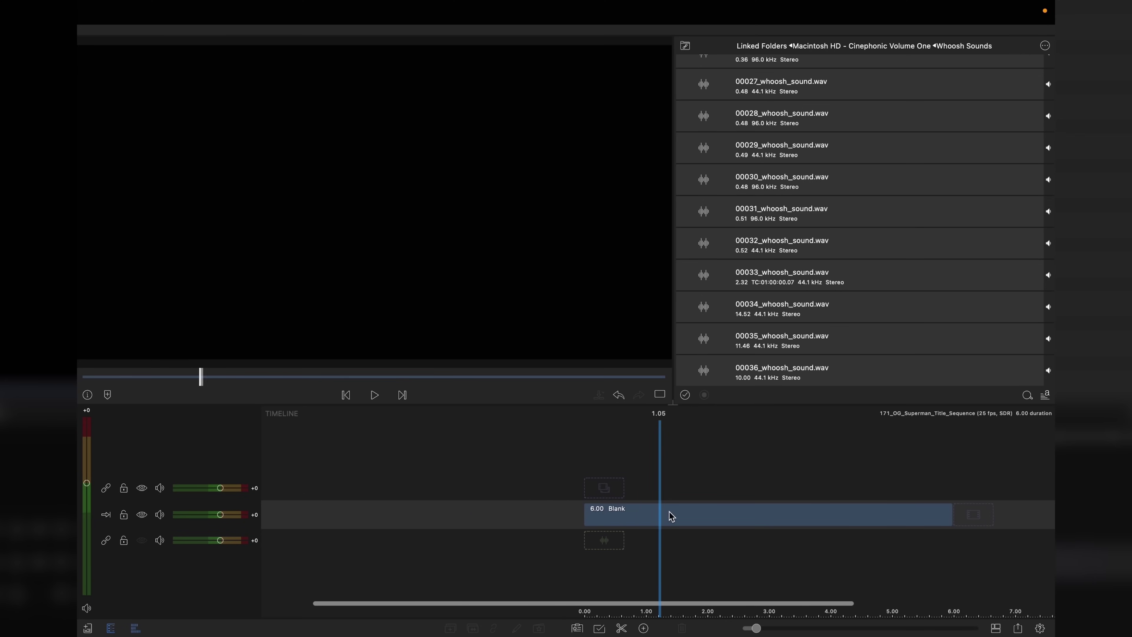
- Add a 4-second Plain-White overlay title above it, starting just after the beginning
click(644, 628)
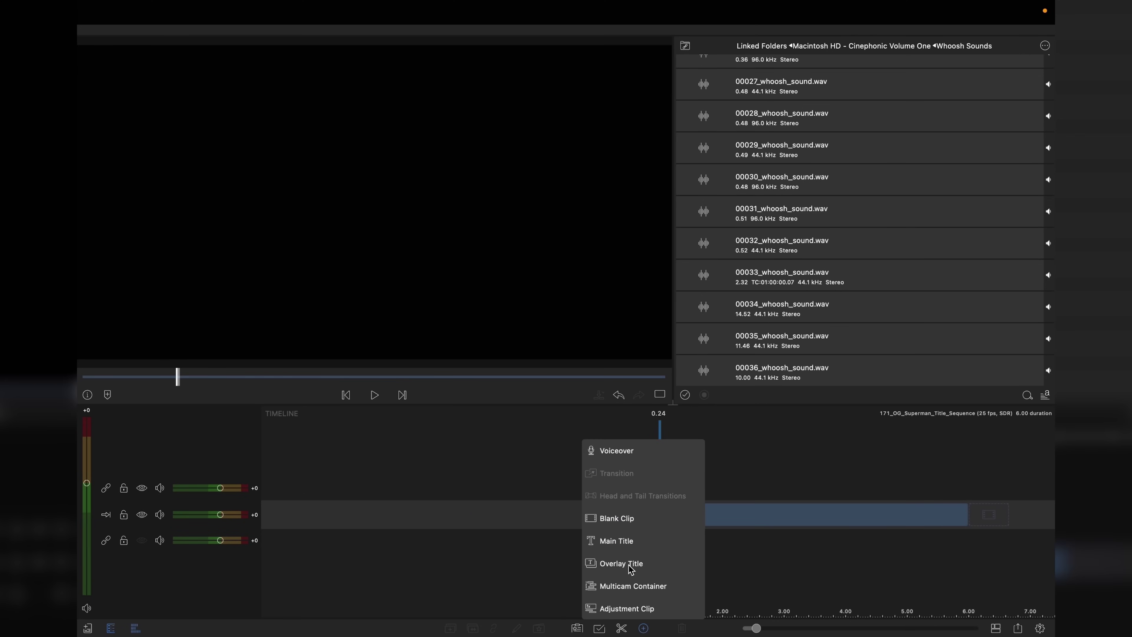
click(630, 566)
drag(742, 496, 716, 503)
- Change the title clip's text to CHRISTOPHER REEVE
double_click(707, 503)
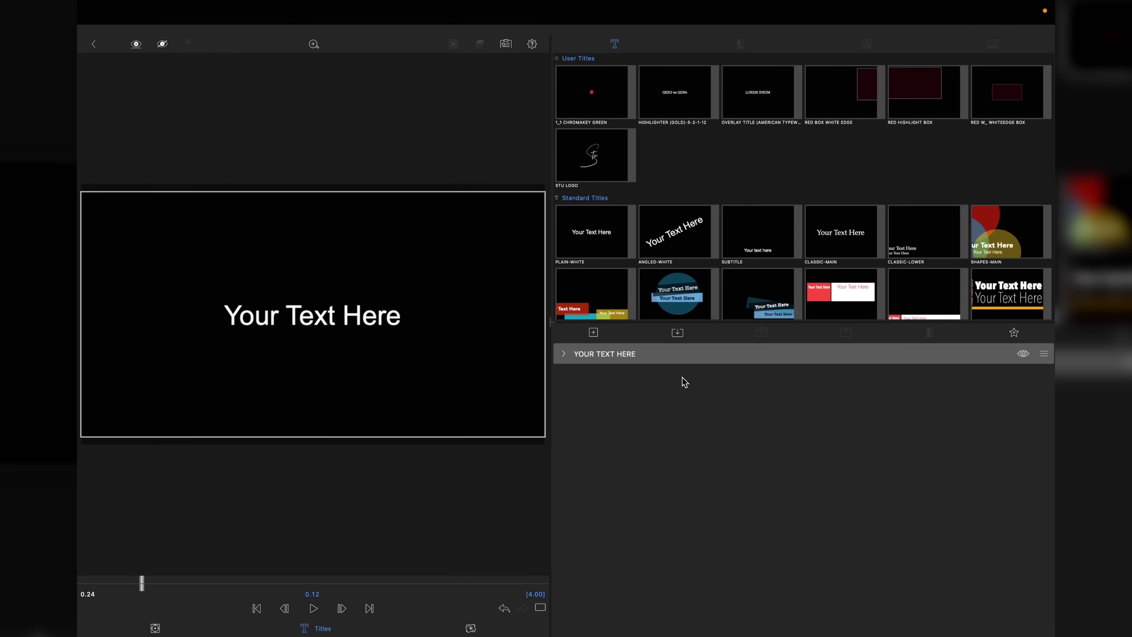
click(564, 357)
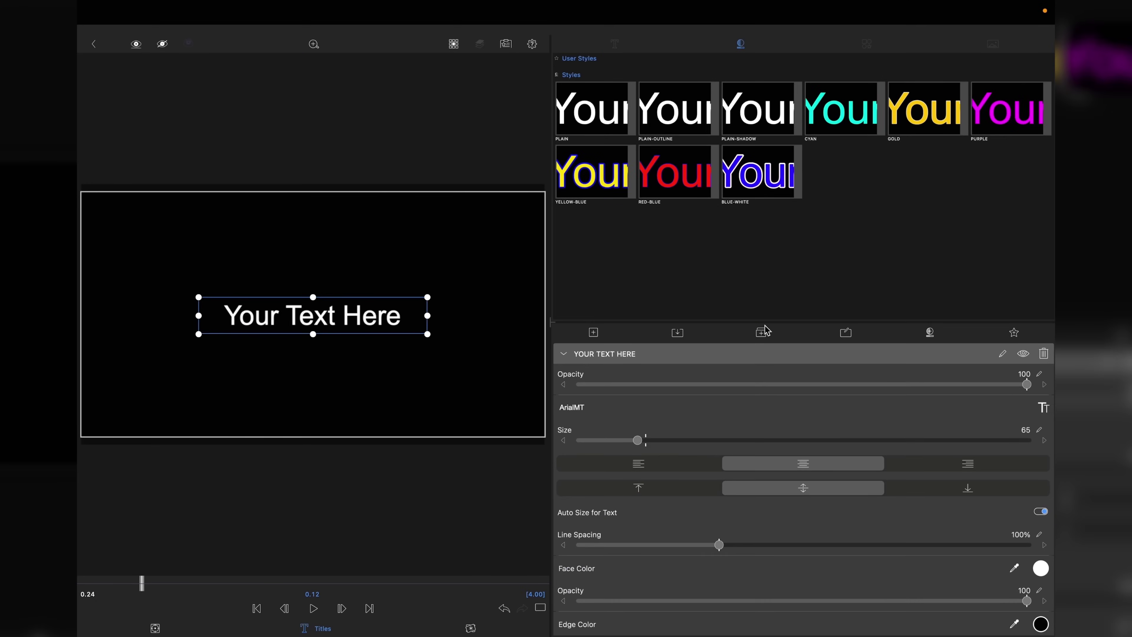
click(761, 333)
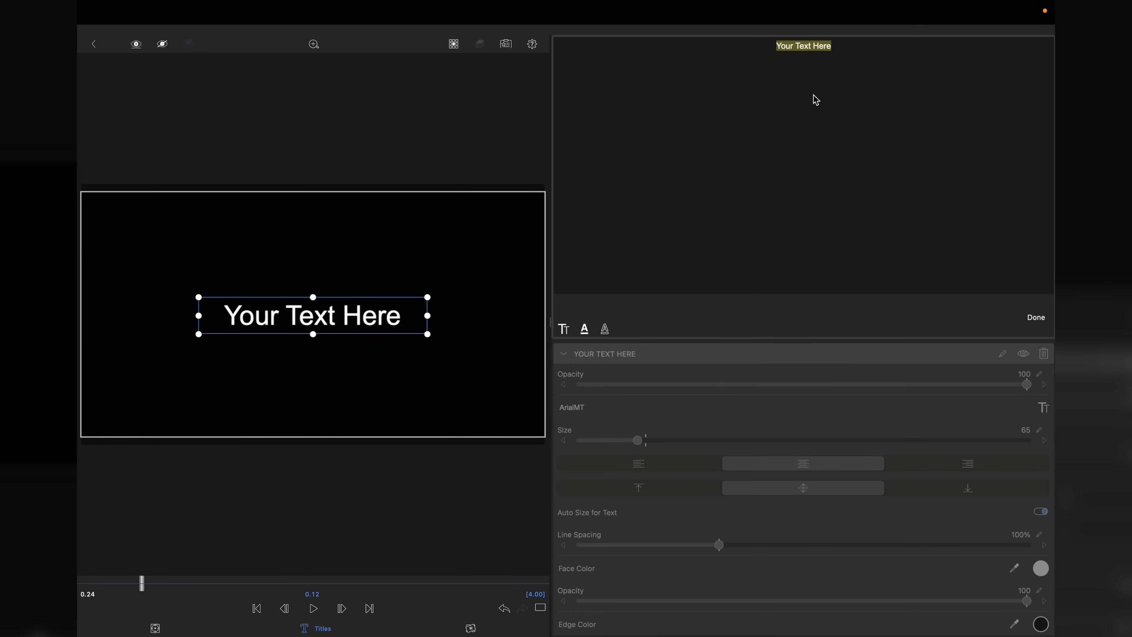
text(CHR)
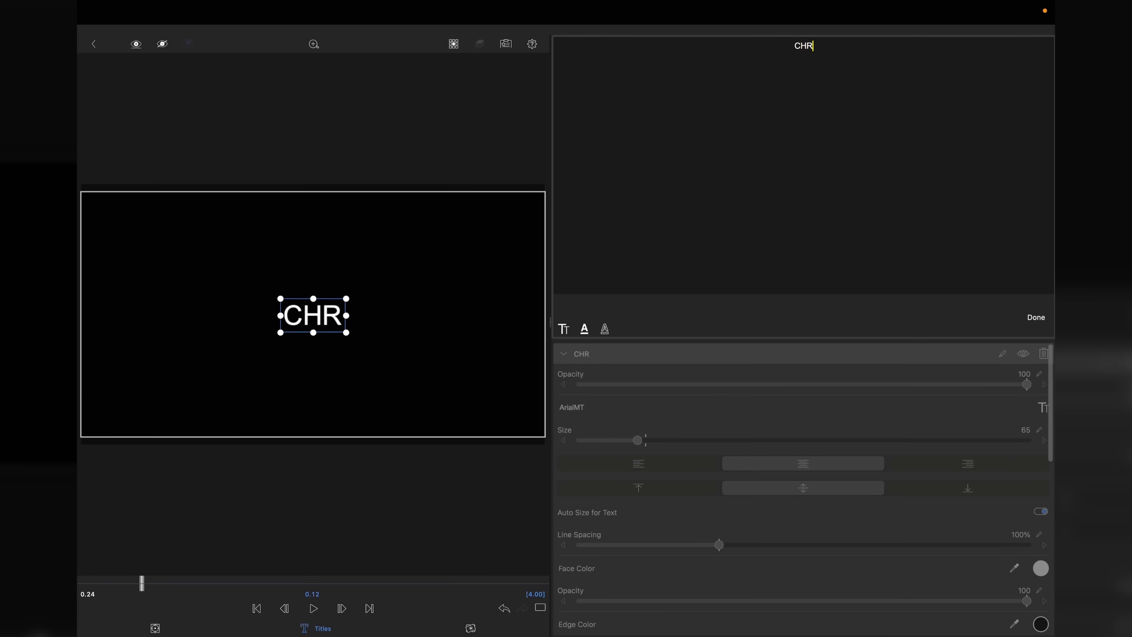
text(ISTOPHER REEVE)
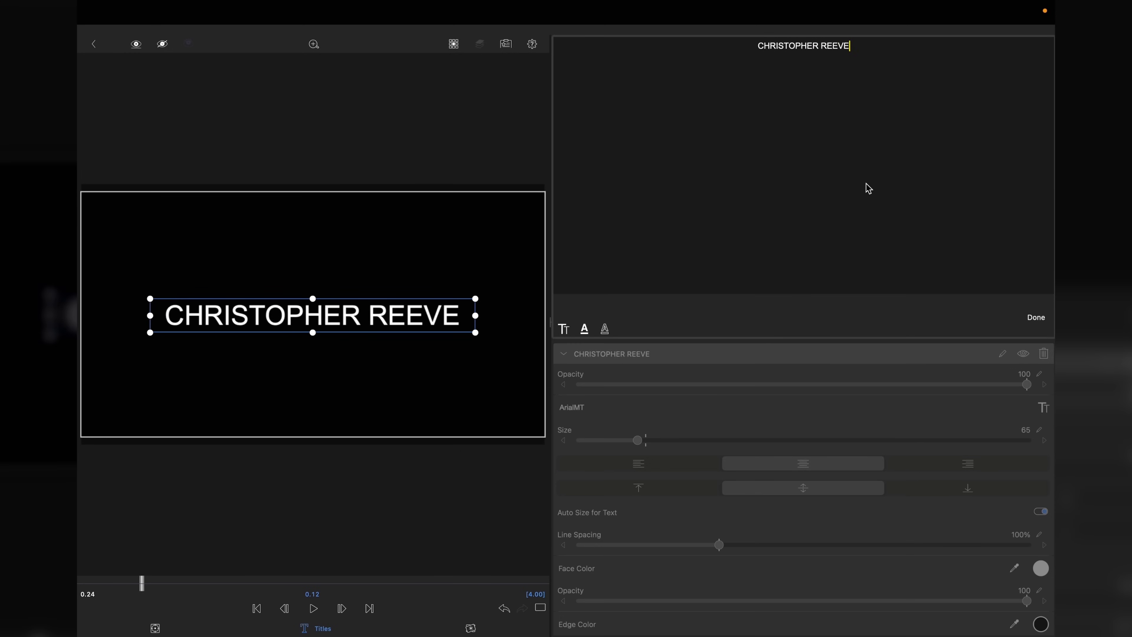
- Set the whole title line's font to Al Bayan Bold
click(563, 330)
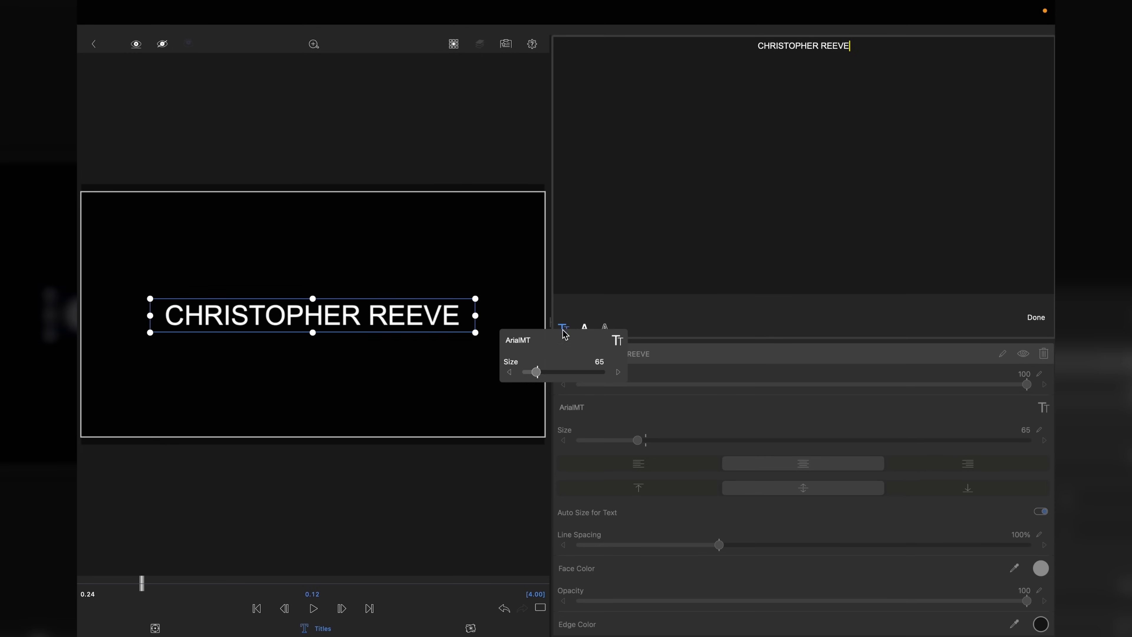
click(705, 204)
triple_click(791, 45)
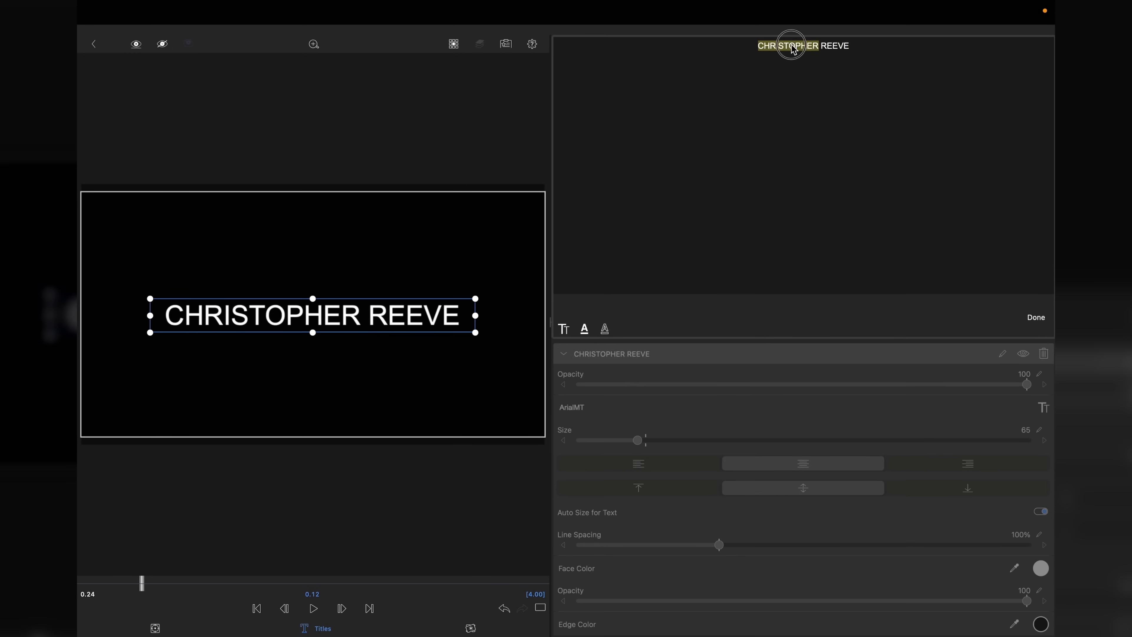
click(564, 329)
mouse_move(623, 343)
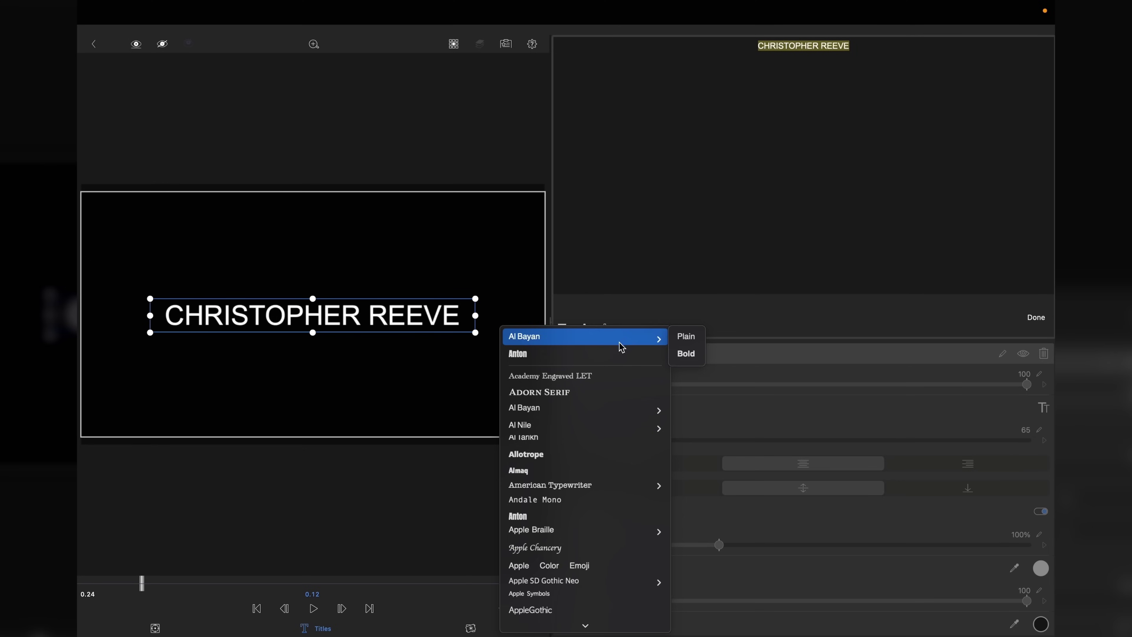
mouse_move(613, 409)
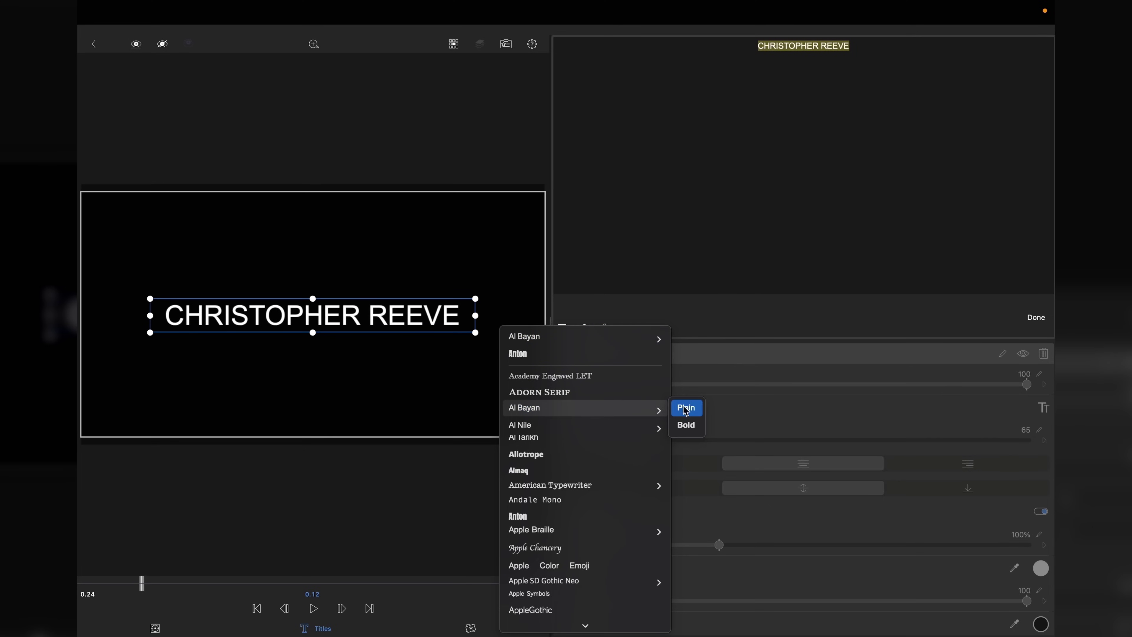
click(689, 423)
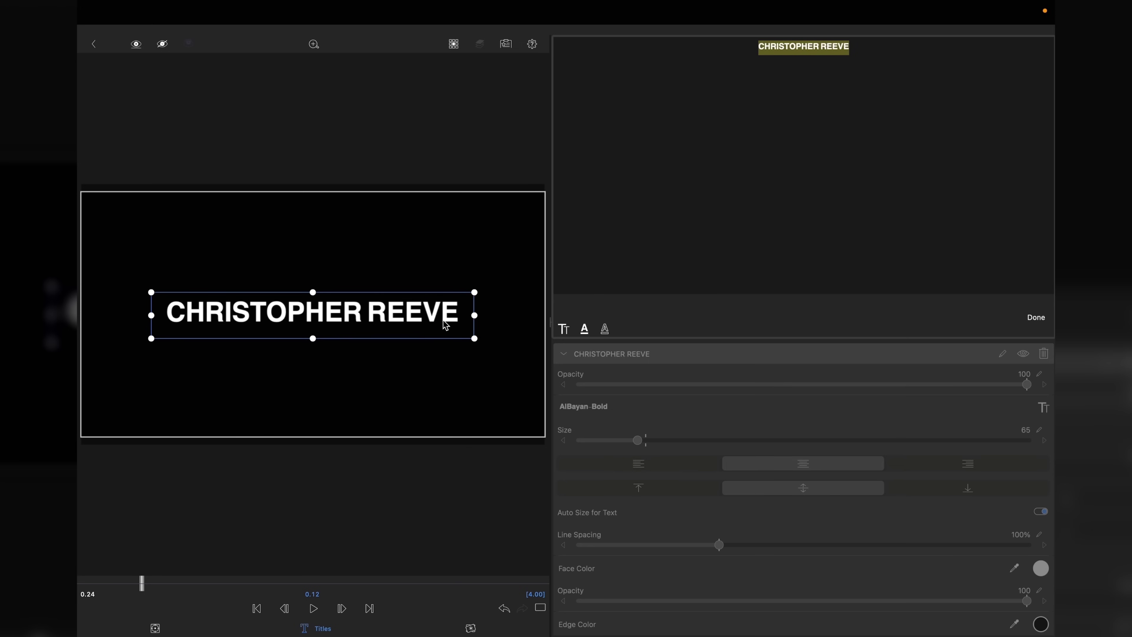
- Change the title's face colour to blue hex 009aff
click(1034, 317)
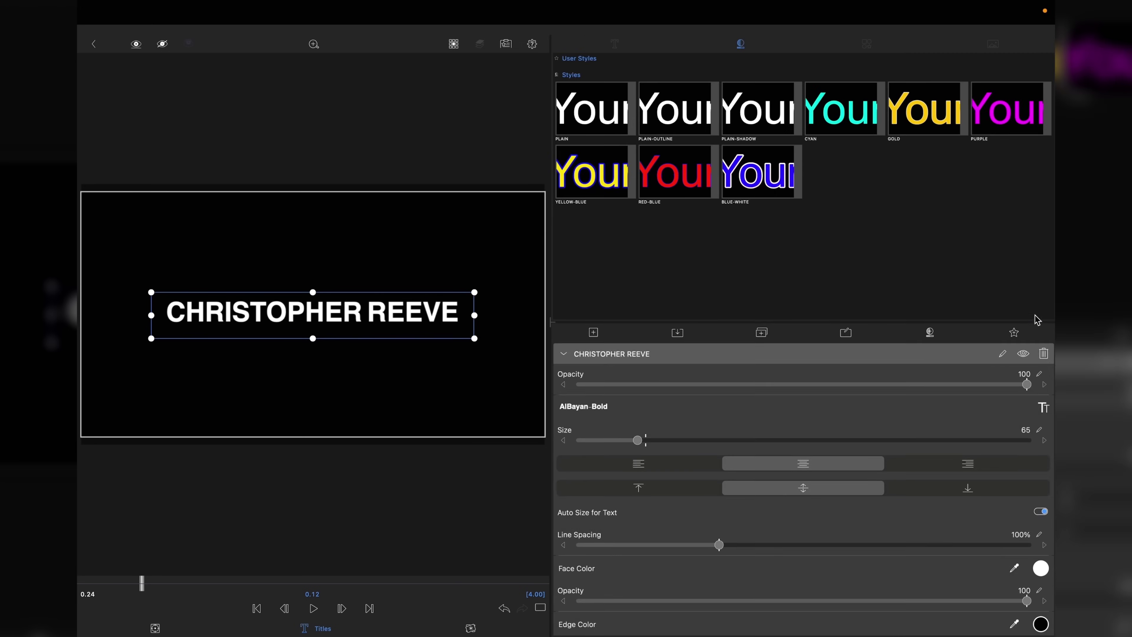
scroll(1023, 522, down, 4)
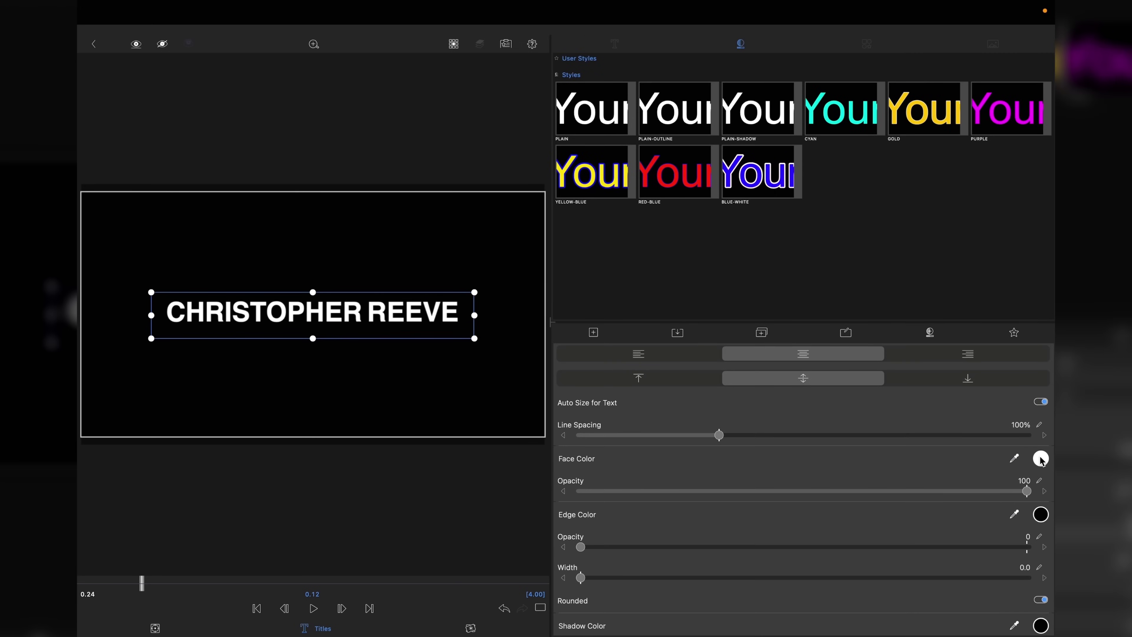
click(1040, 463)
click(1005, 407)
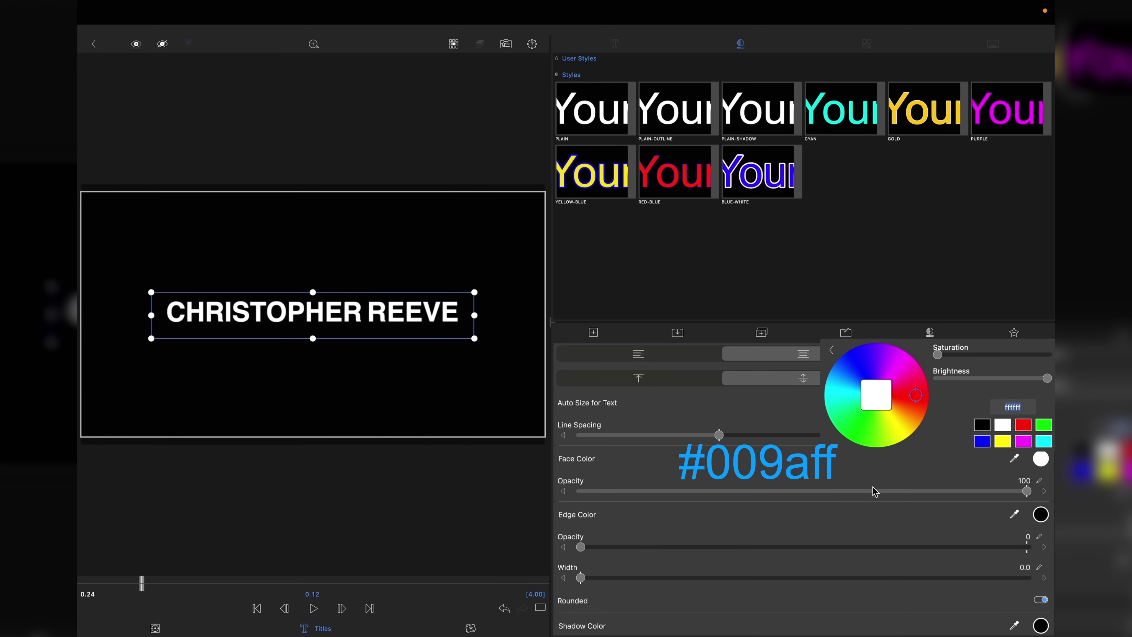
text(00)
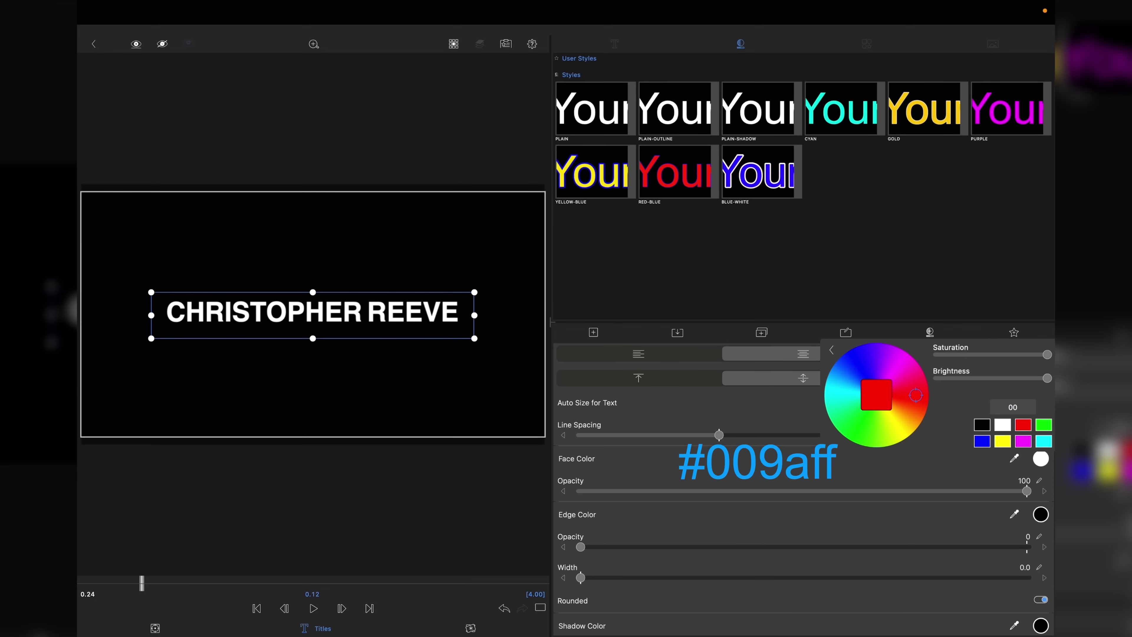
text(9aff)
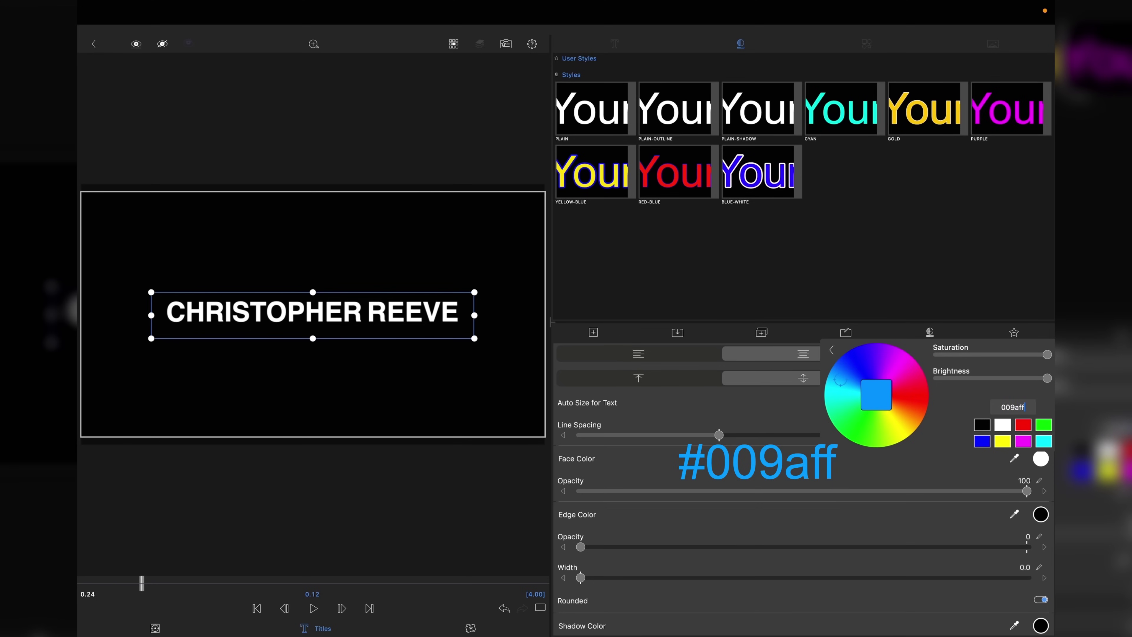
key(Return)
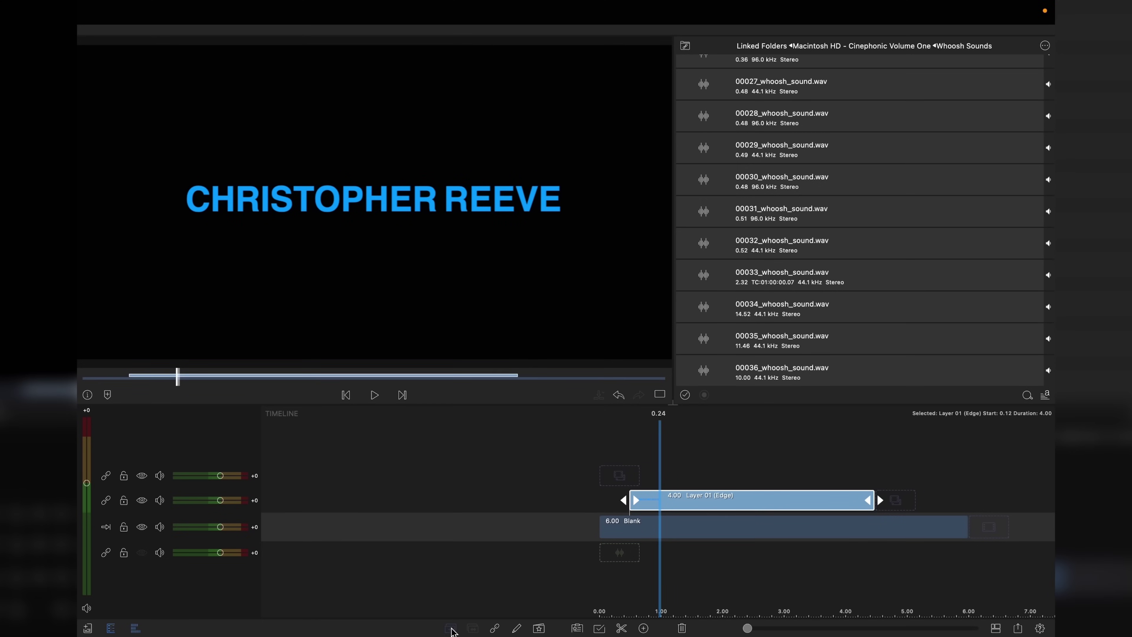
- Duplicate the blue title clip onto a new track and name the copy Long Zoom
click(451, 628)
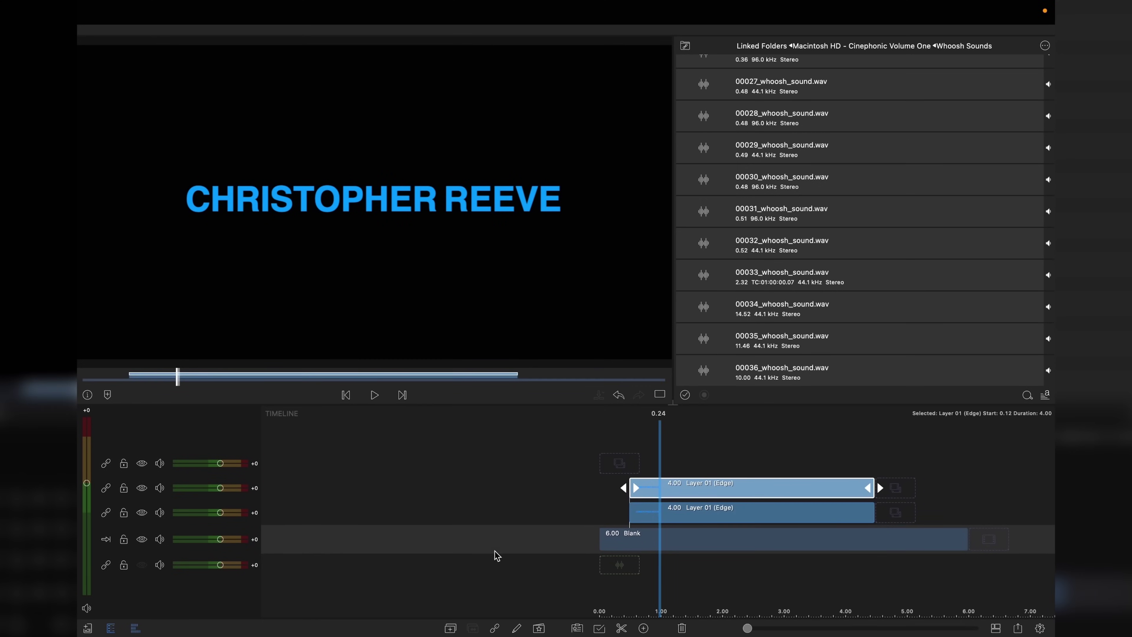
double_click(705, 488)
text(Long)
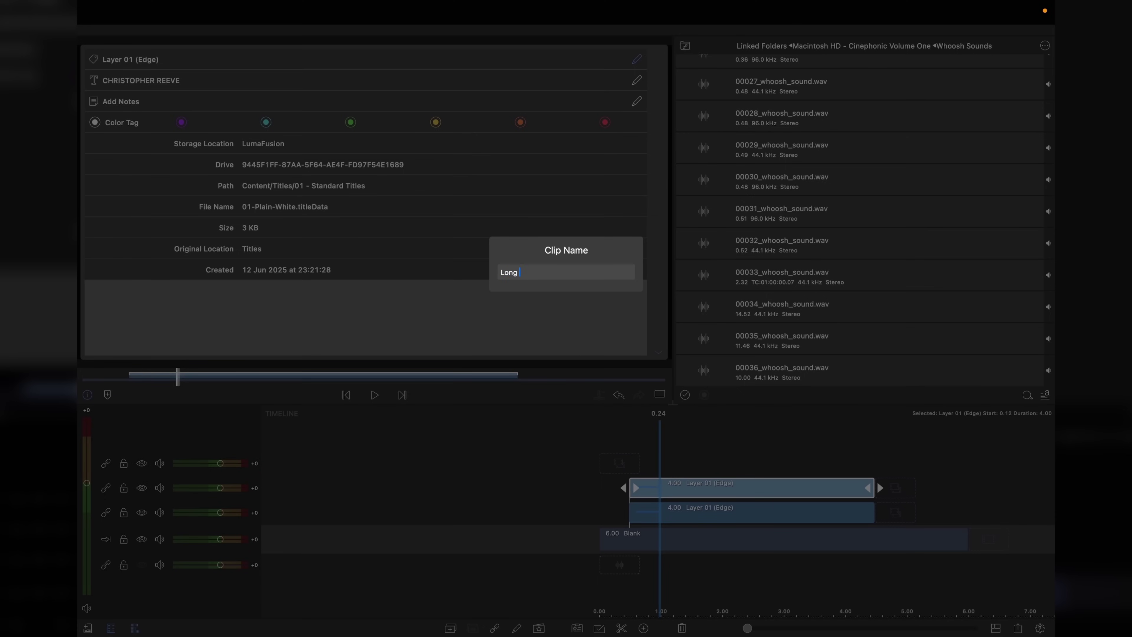
text( Zoom)
key(Return)
click(710, 431)
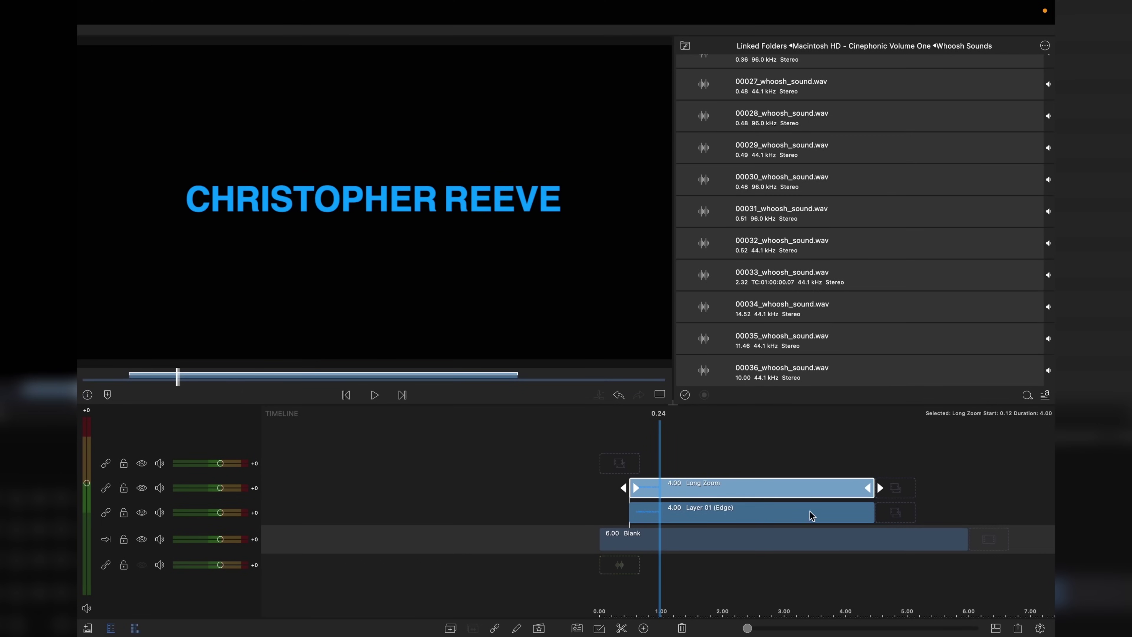
double_click(826, 487)
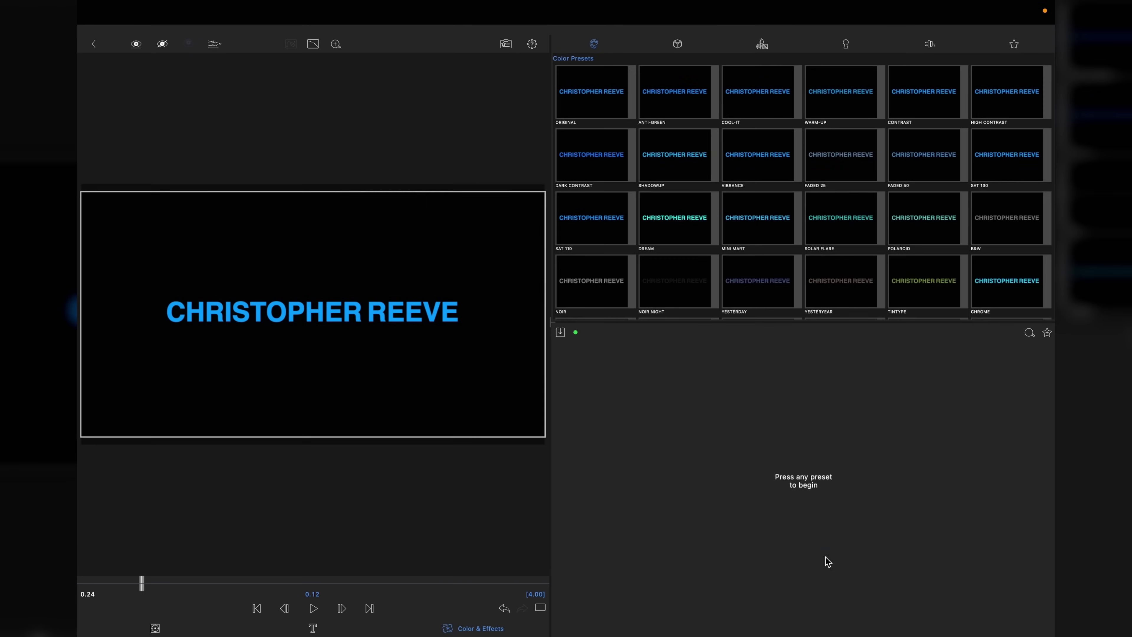
- Apply the Long Zoom blur preset to the title
click(763, 44)
scroll(765, 263, down, 5)
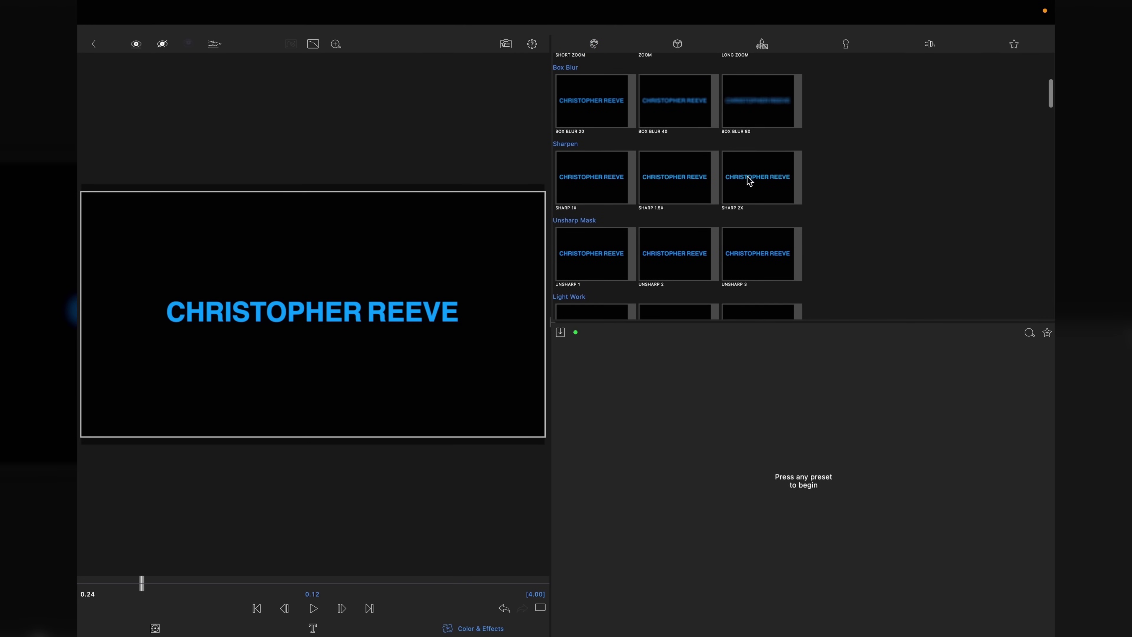
scroll(749, 180, up, 4)
scroll(749, 181, down, 4)
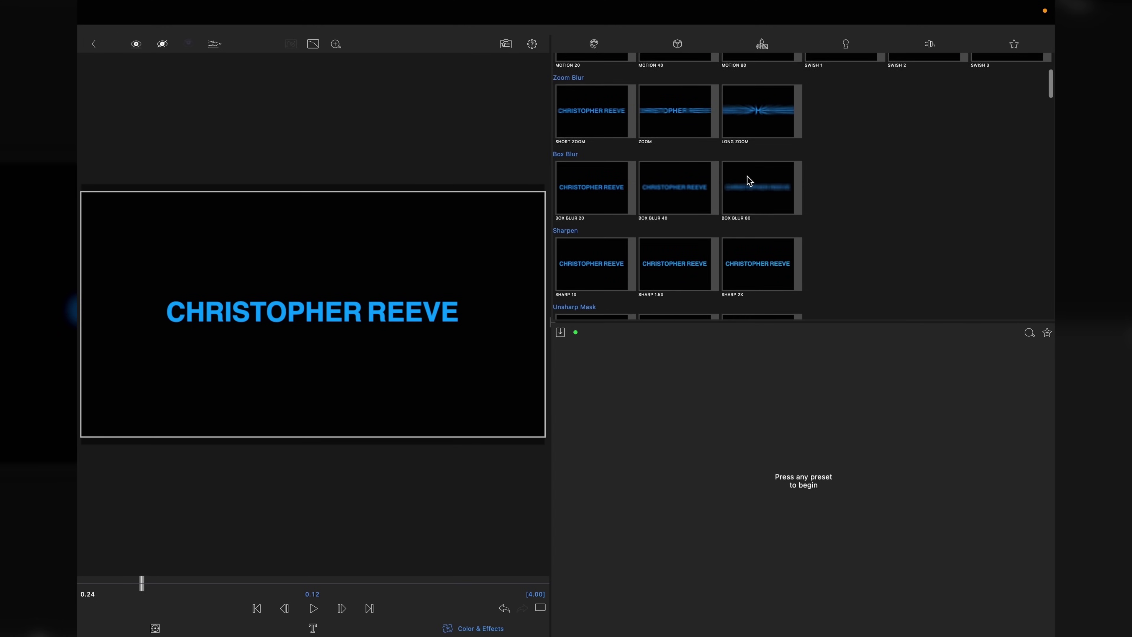
scroll(747, 177, up, 3)
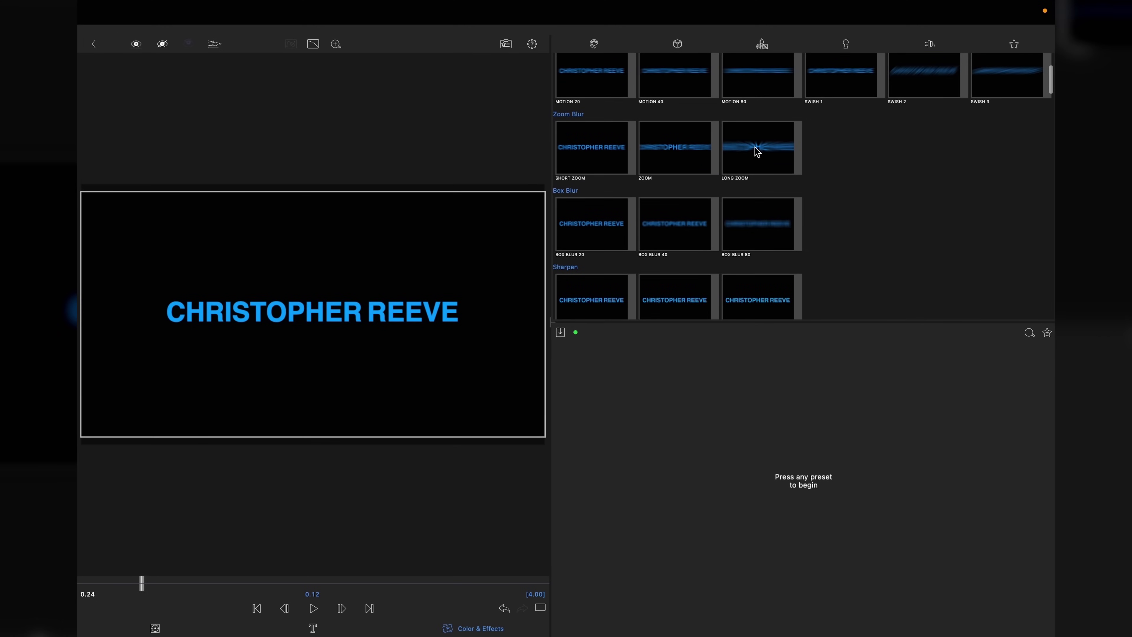
click(756, 155)
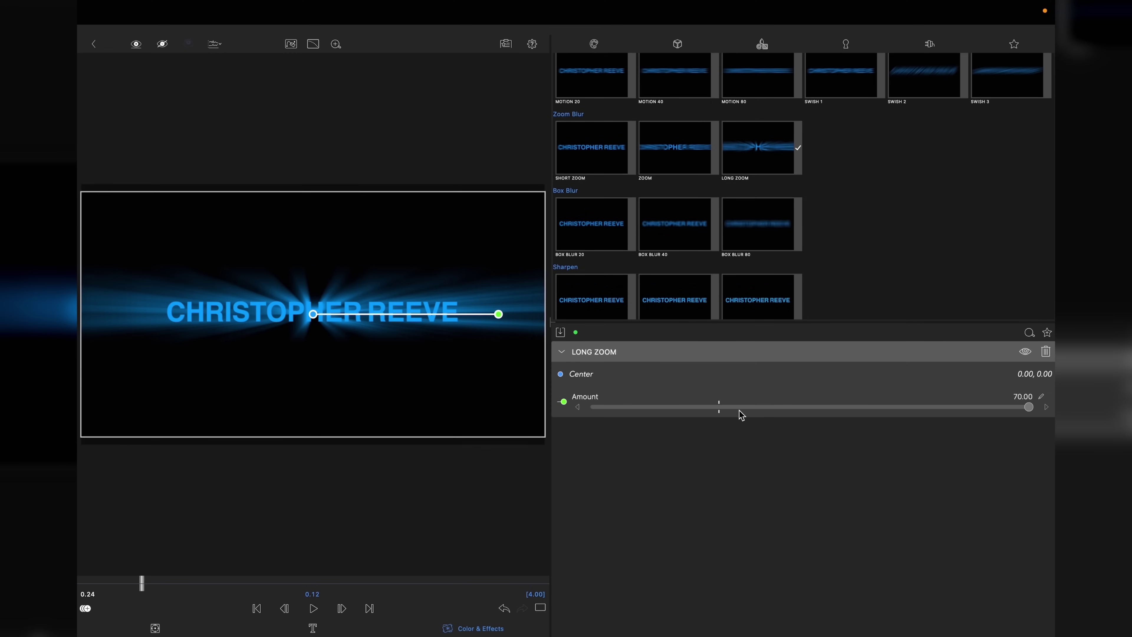
- Lower the Long Zoom Amount to exactly 25.00
drag(1028, 406, 807, 407)
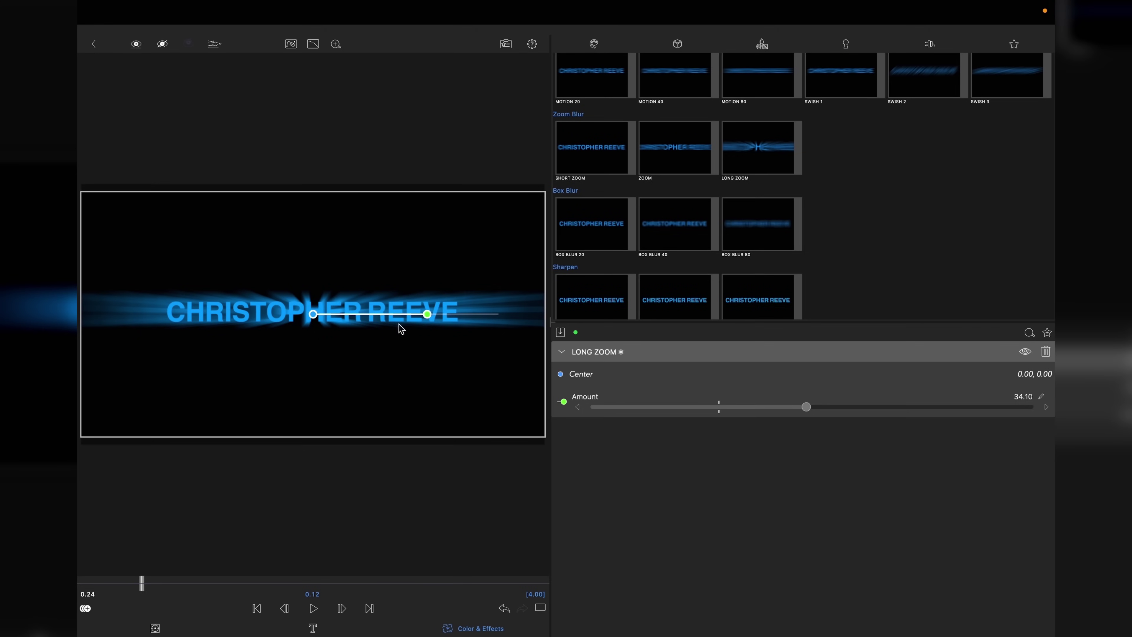
drag(806, 407, 772, 413)
click(1042, 397)
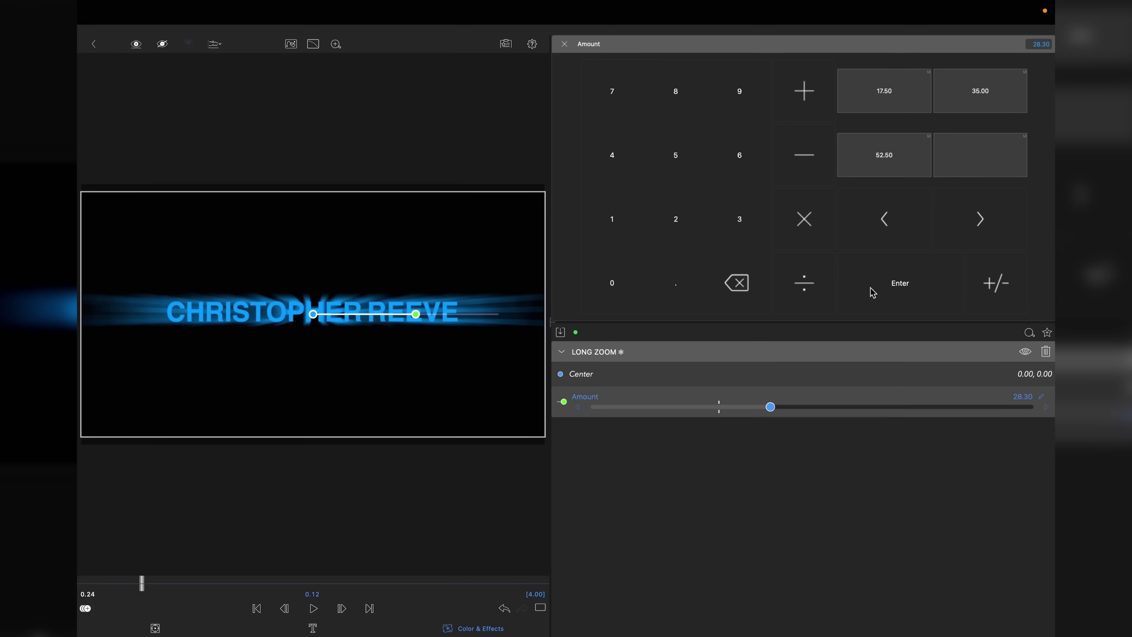
click(676, 218)
click(677, 156)
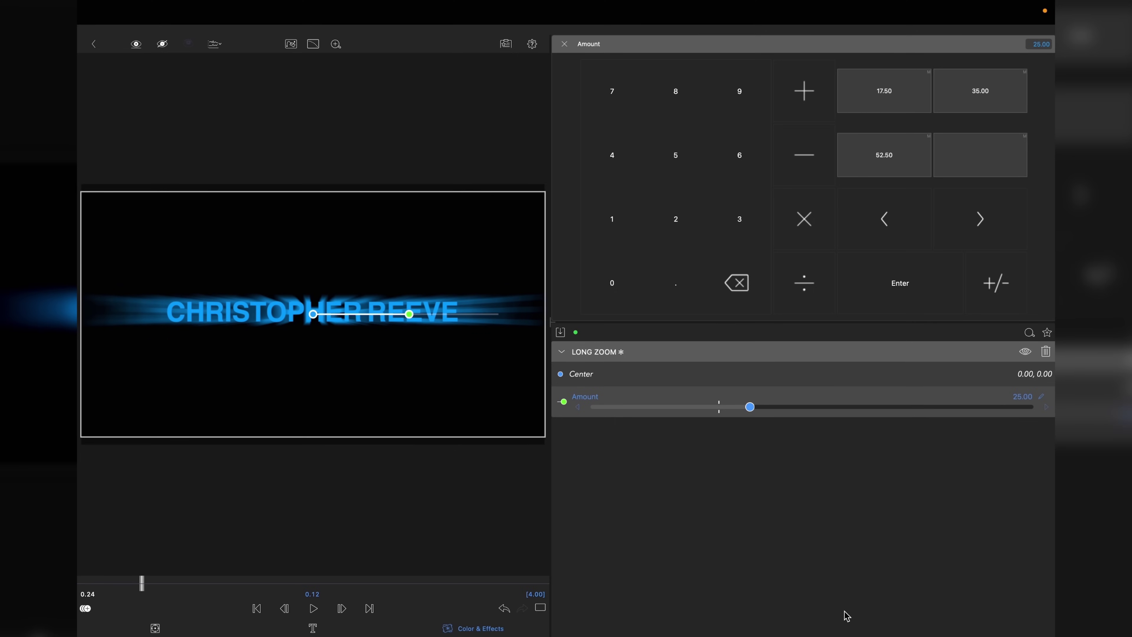
click(80, 583)
- Keyframe the Long Zoom Amount from 0.00 at the clip start to 20.00 near 2 seconds, then preview
click(86, 608)
drag(88, 588, 155, 582)
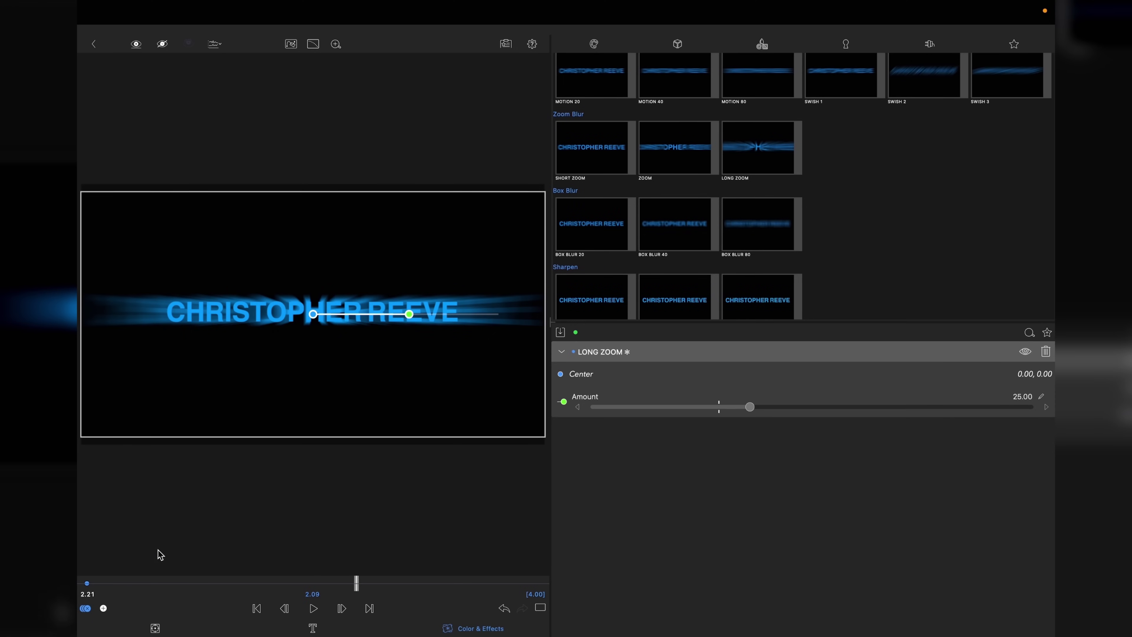
click(104, 608)
drag(749, 407, 708, 406)
click(87, 585)
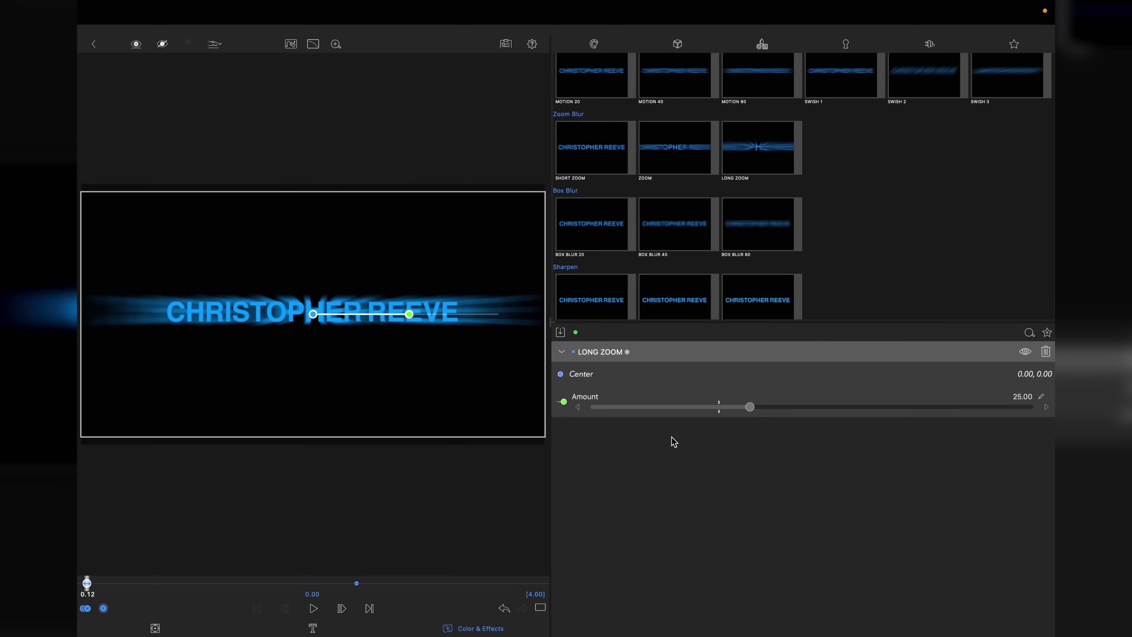
drag(749, 407, 578, 409)
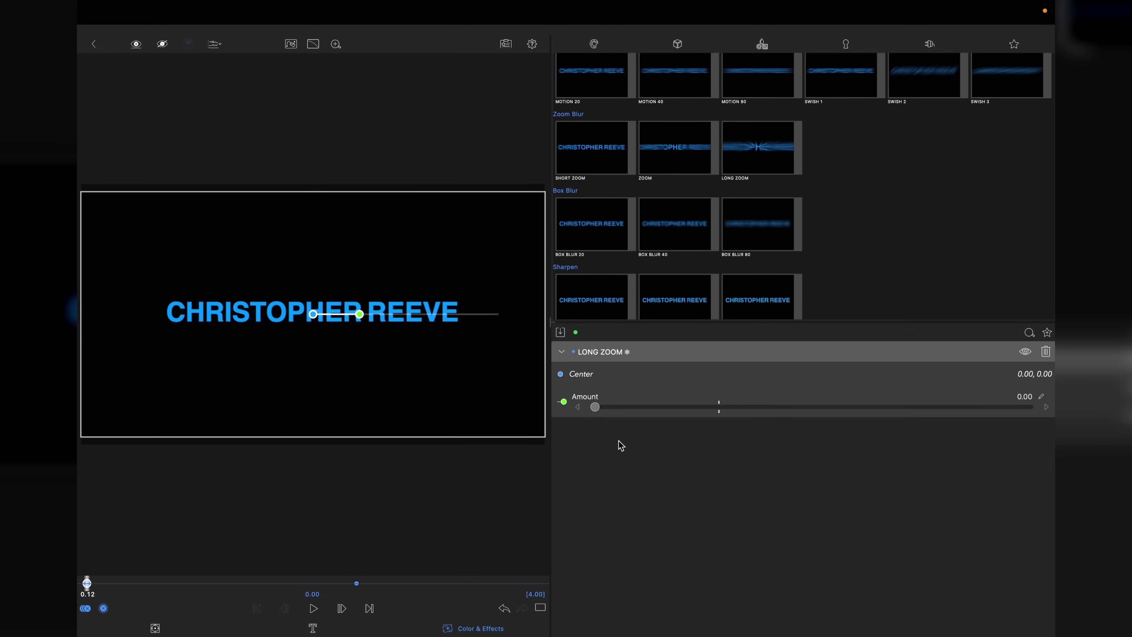
key(space)
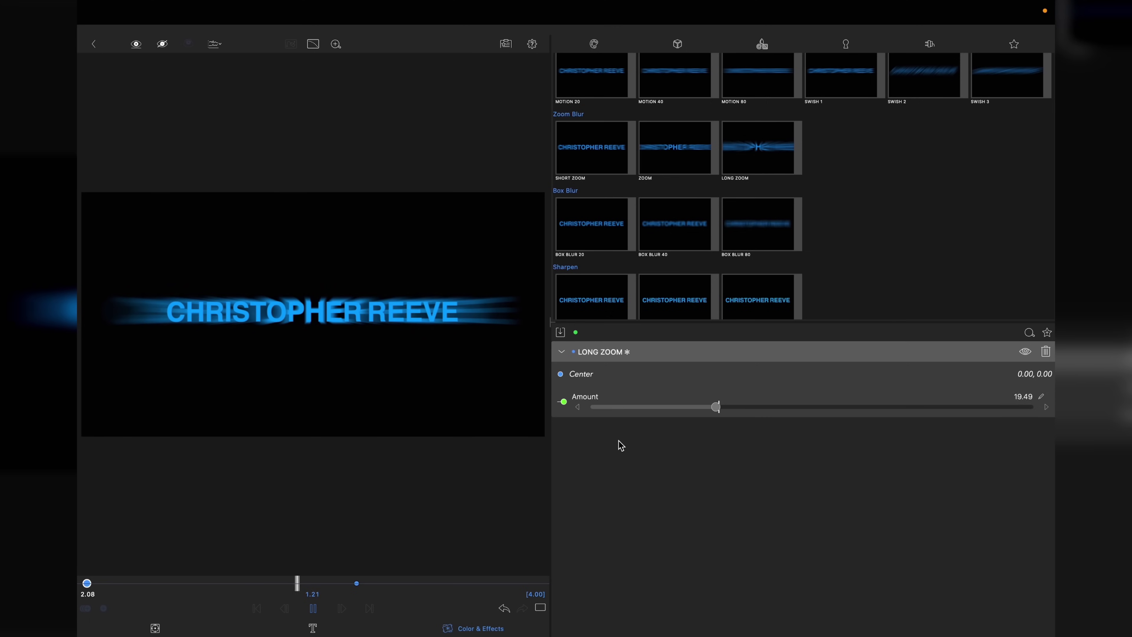
key(space)
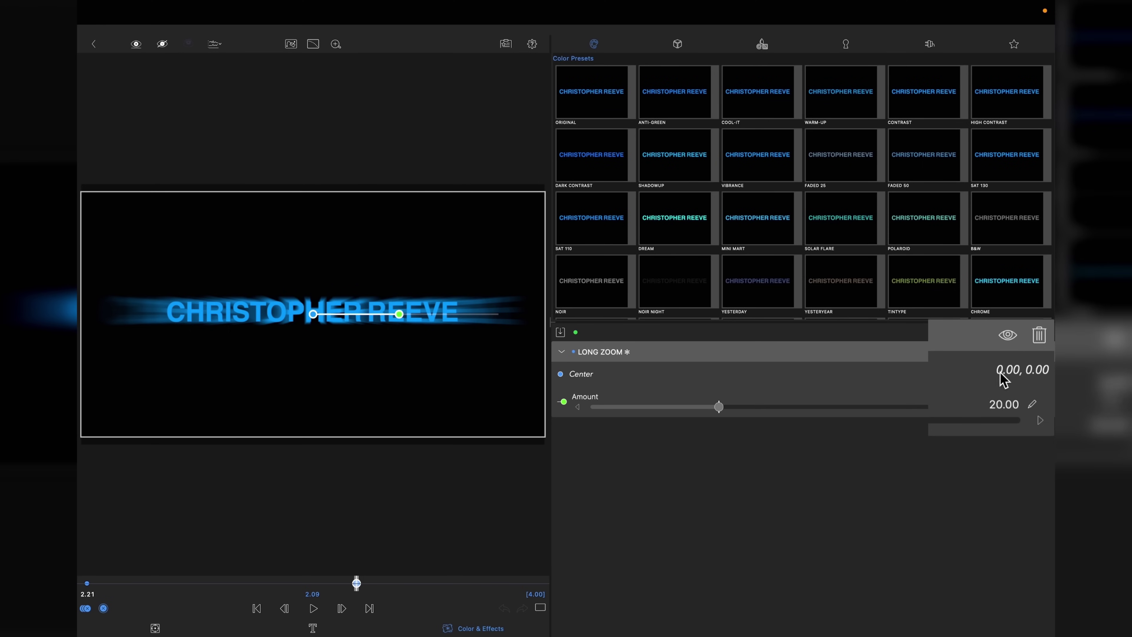
- Move the Long Zoom centre above the title to -0.00, -0.25 and replay the animation to check it
mouse_move(313, 315)
mouse_down()
mouse_move(312, 296)
mouse_move(300, 297)
mouse_move(314, 297)
mouse_up()
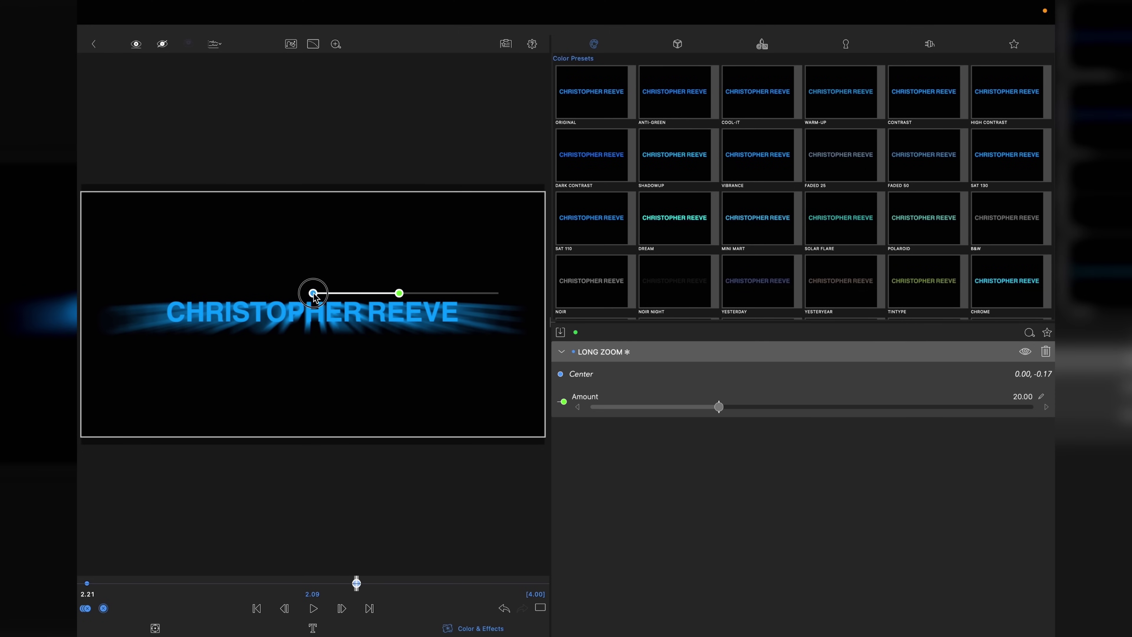
drag(314, 296, 313, 287)
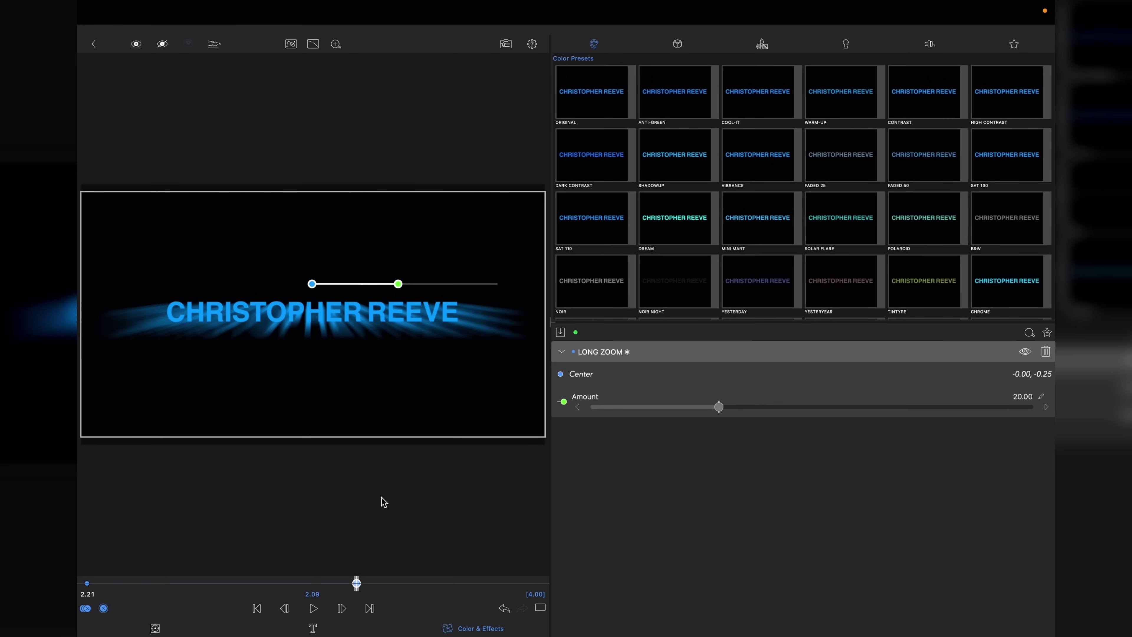
drag(265, 583, 80, 582)
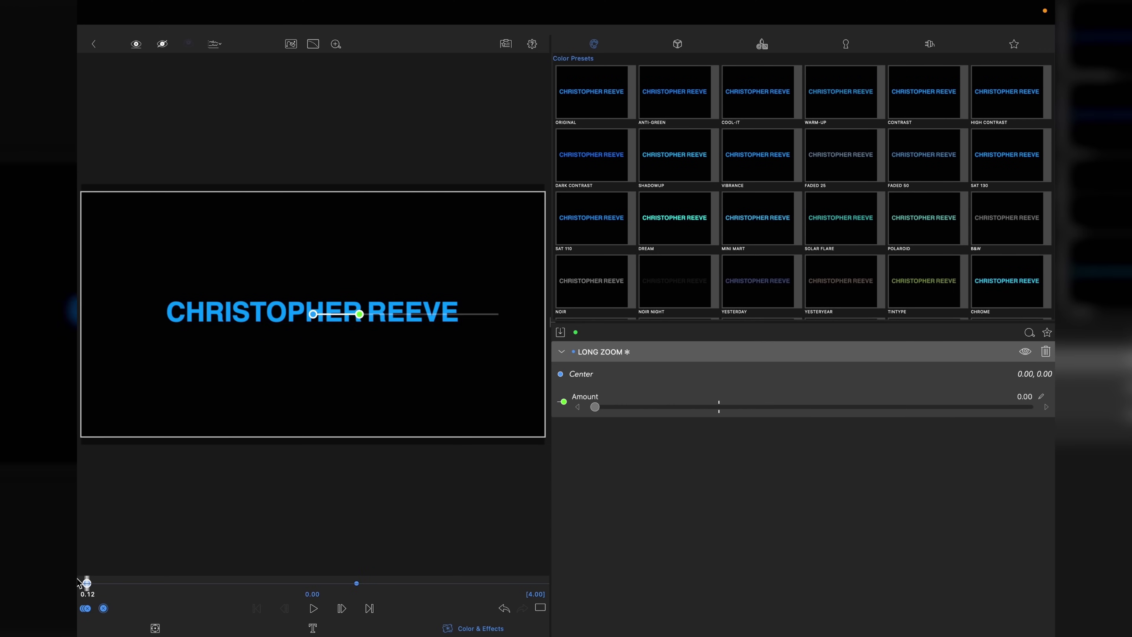
key(space)
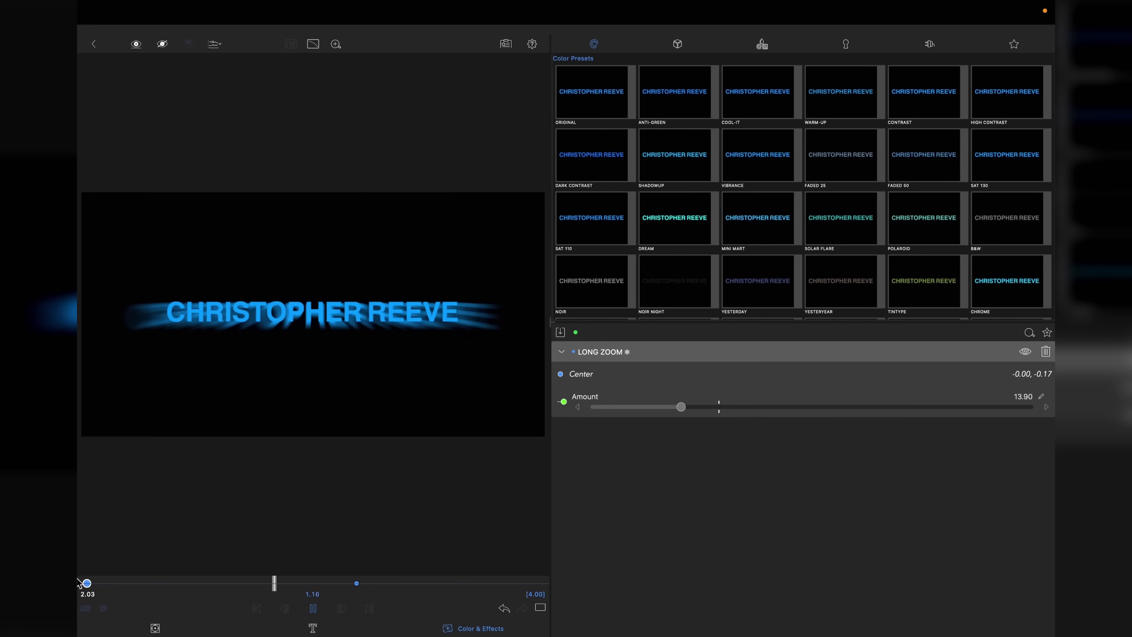
key(space)
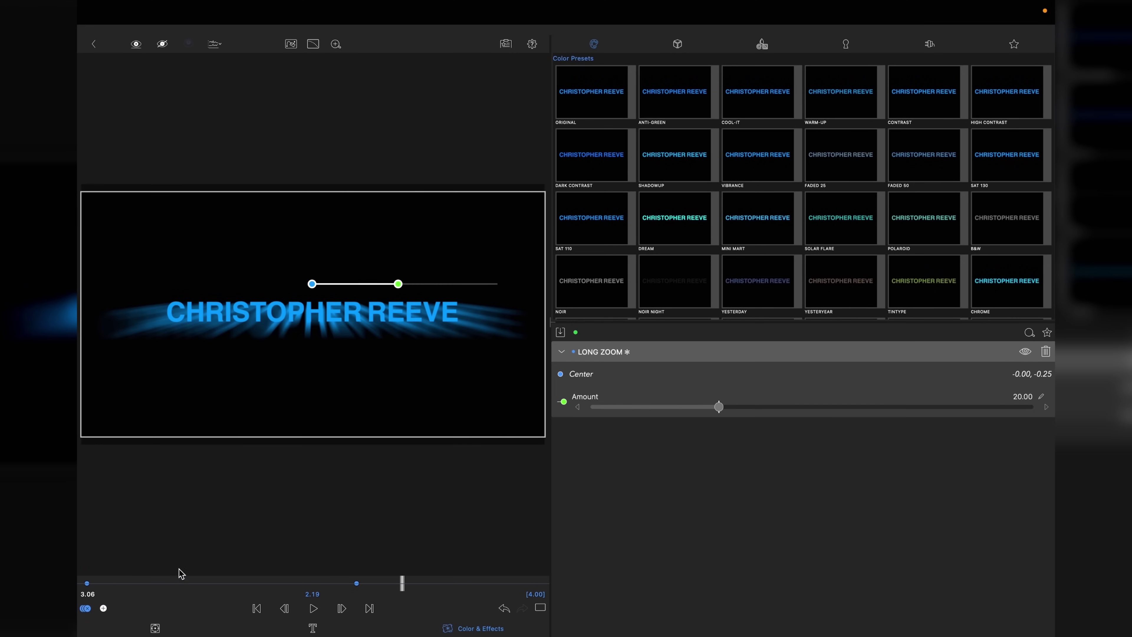
click(87, 583)
key(space)
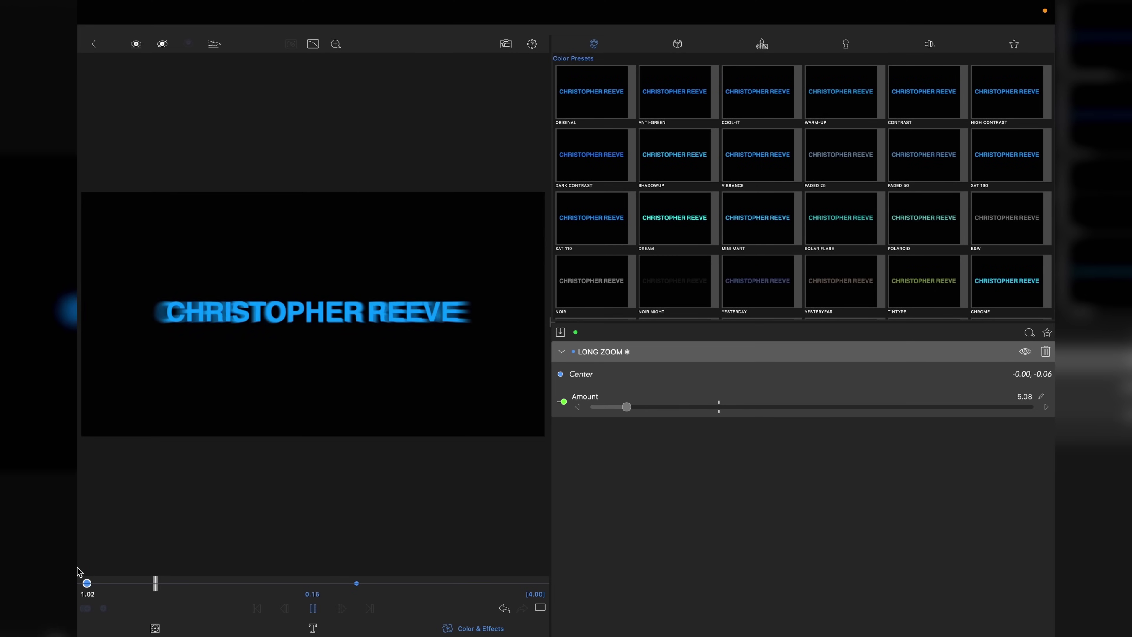
key(space)
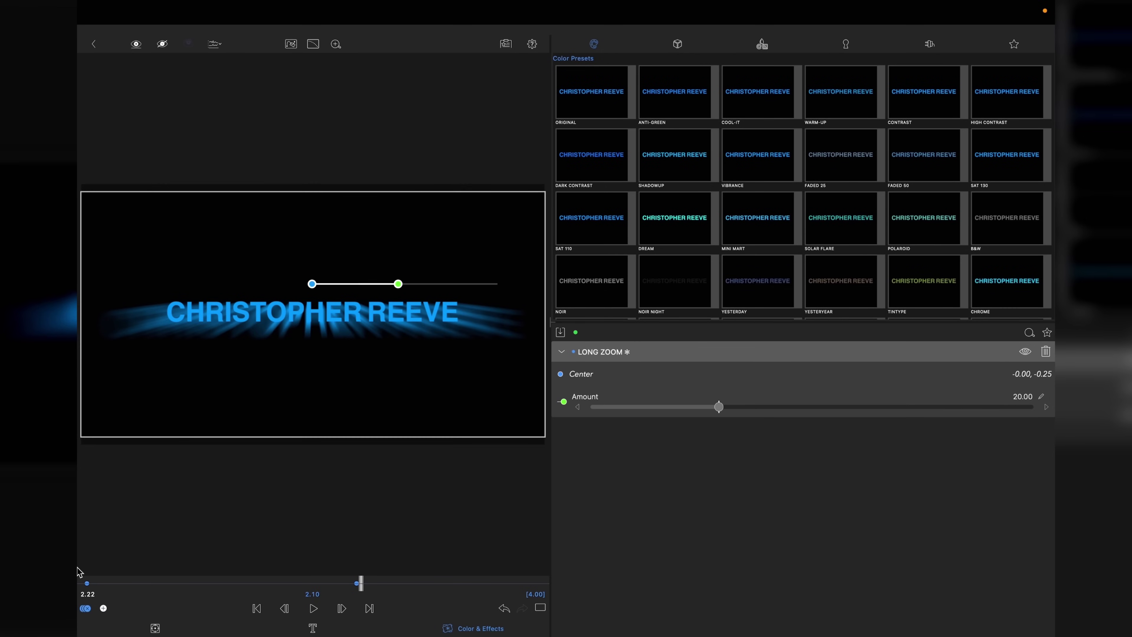
- Rename the Long Zoom clip 'Layer 02 (Long Zoom)' and reopen the Edge title clip for editing
click(93, 44)
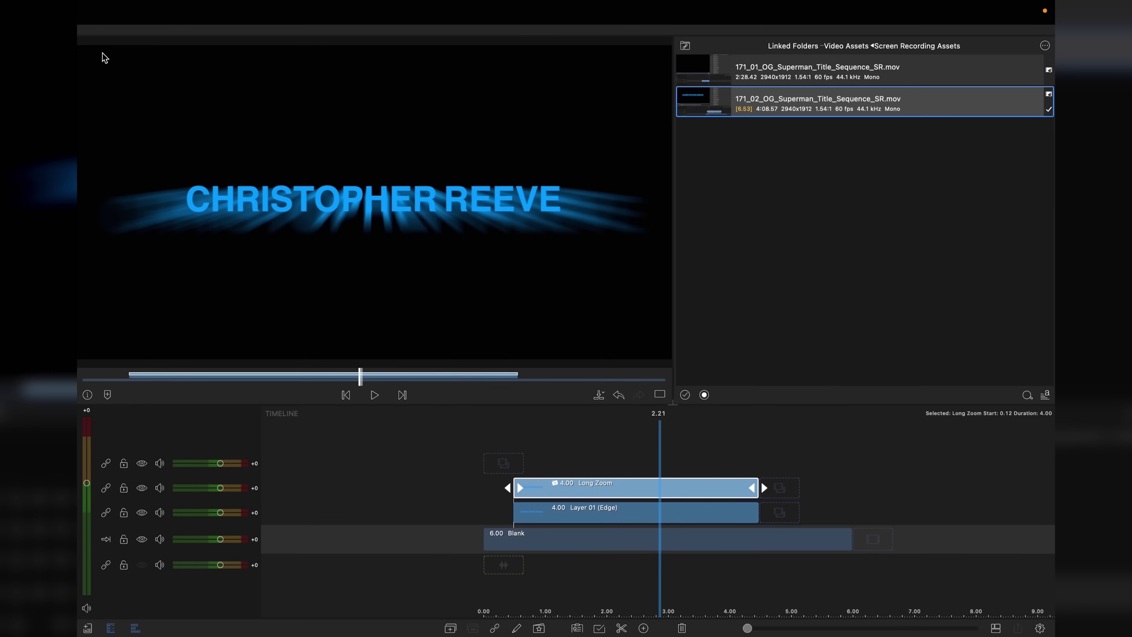
click(599, 508)
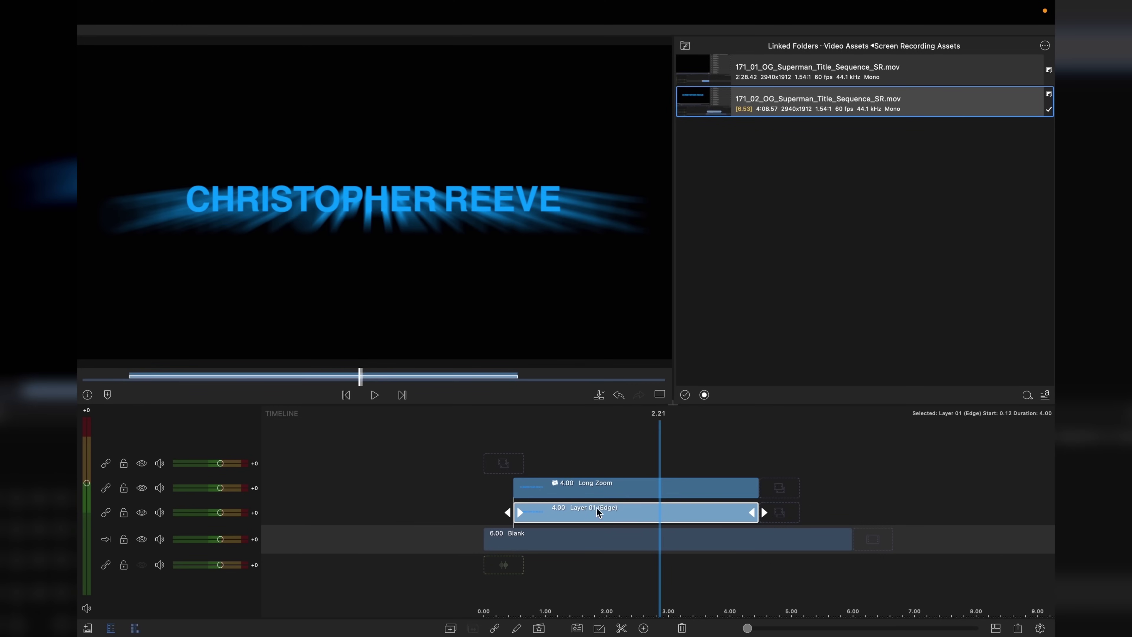
click(594, 487)
key(super+i)
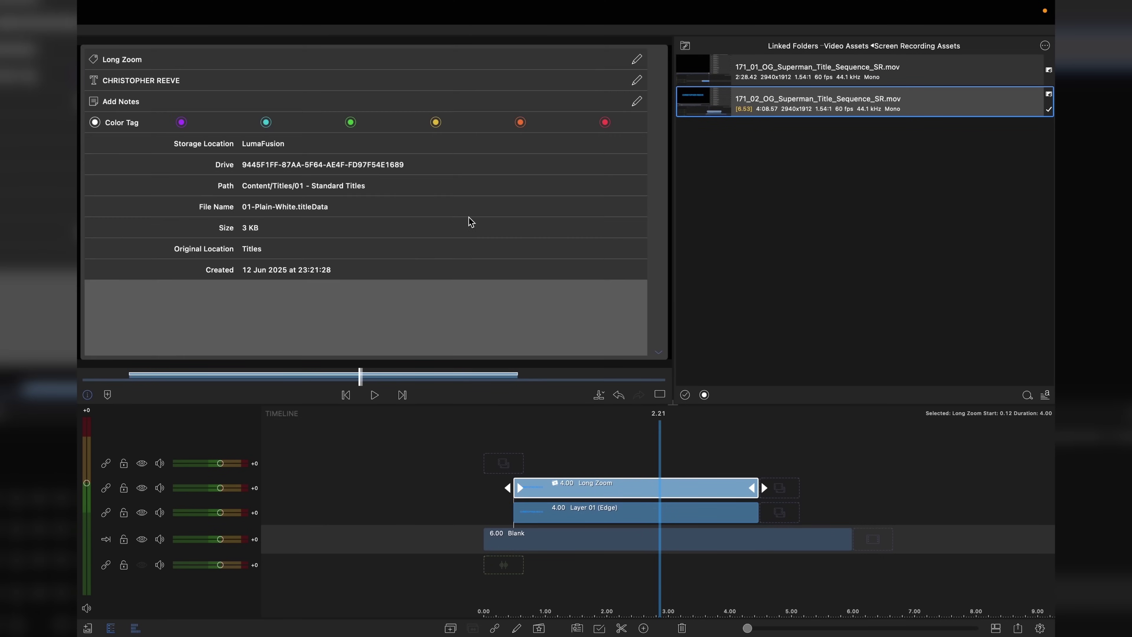
click(637, 59)
text(Layer 02 Long Zoom)
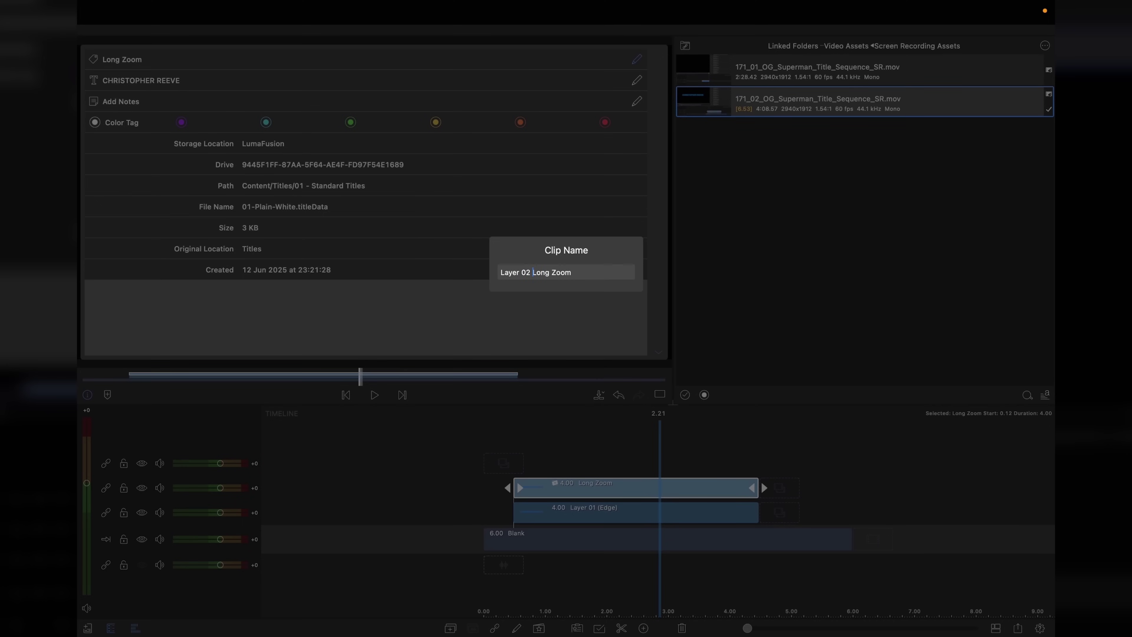
text(-)
key(BackSpace)
key(BackSpace)
text(()
key(End)
text())
key(Return)
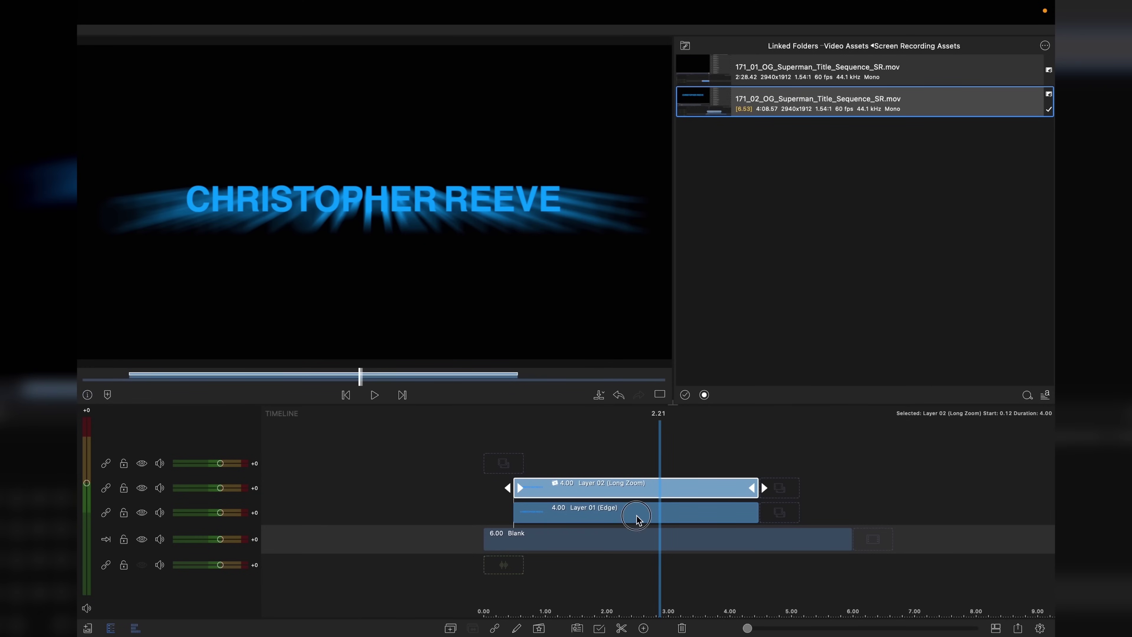
click(640, 518)
double_click(614, 494)
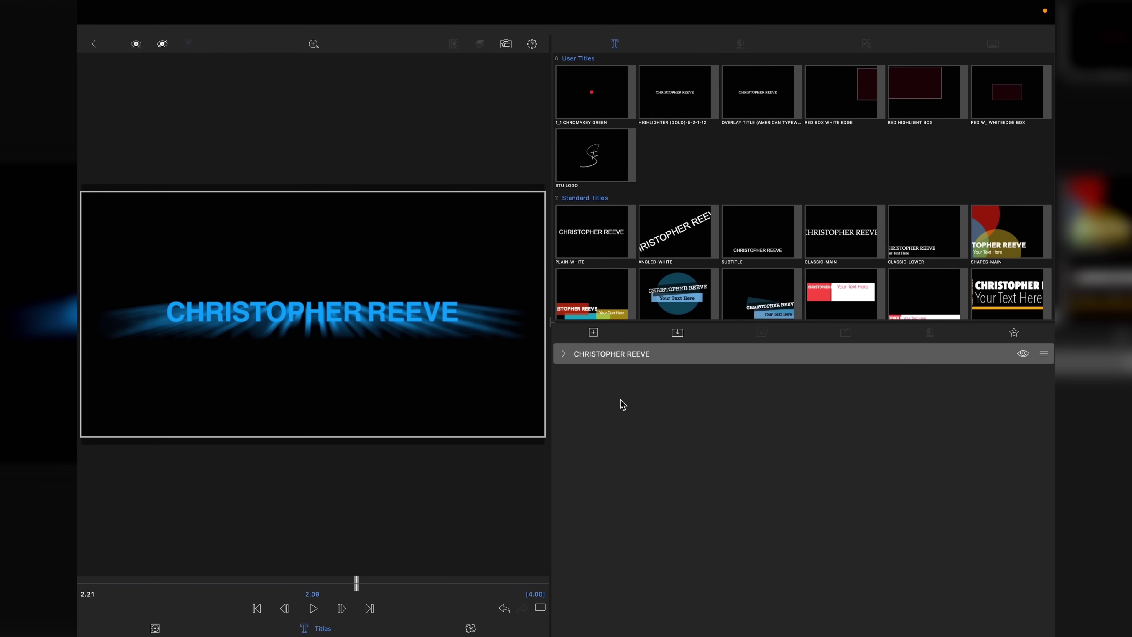
- Copy the face colour hex 009aff and apply it as the title's edge colour
click(563, 354)
scroll(735, 432, down, 5)
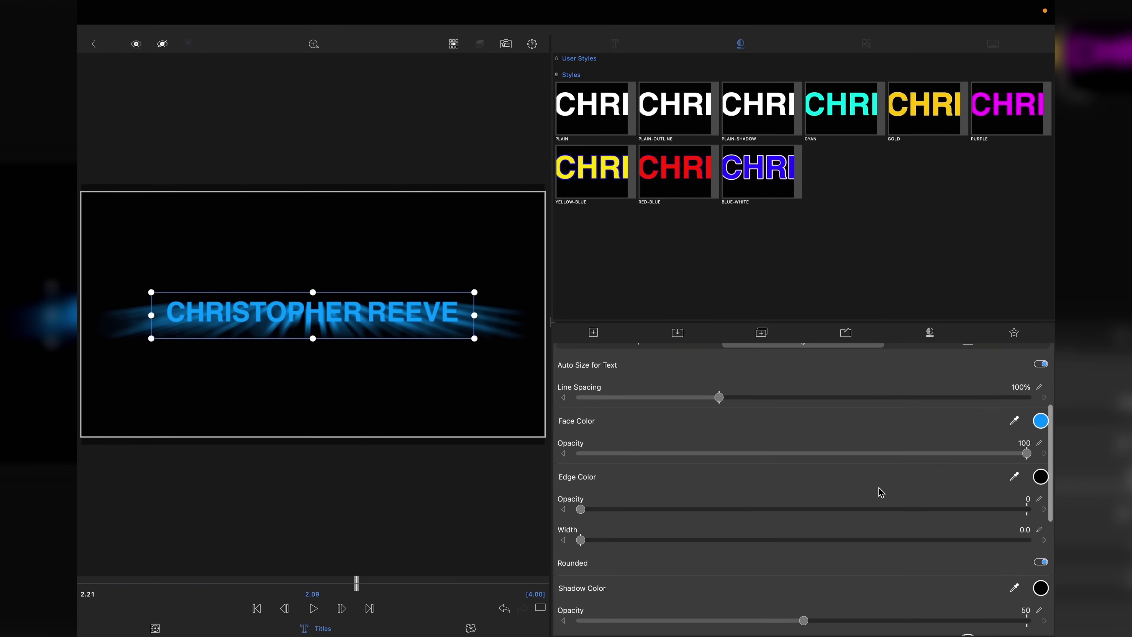
click(1040, 420)
click(1027, 366)
key(super+c)
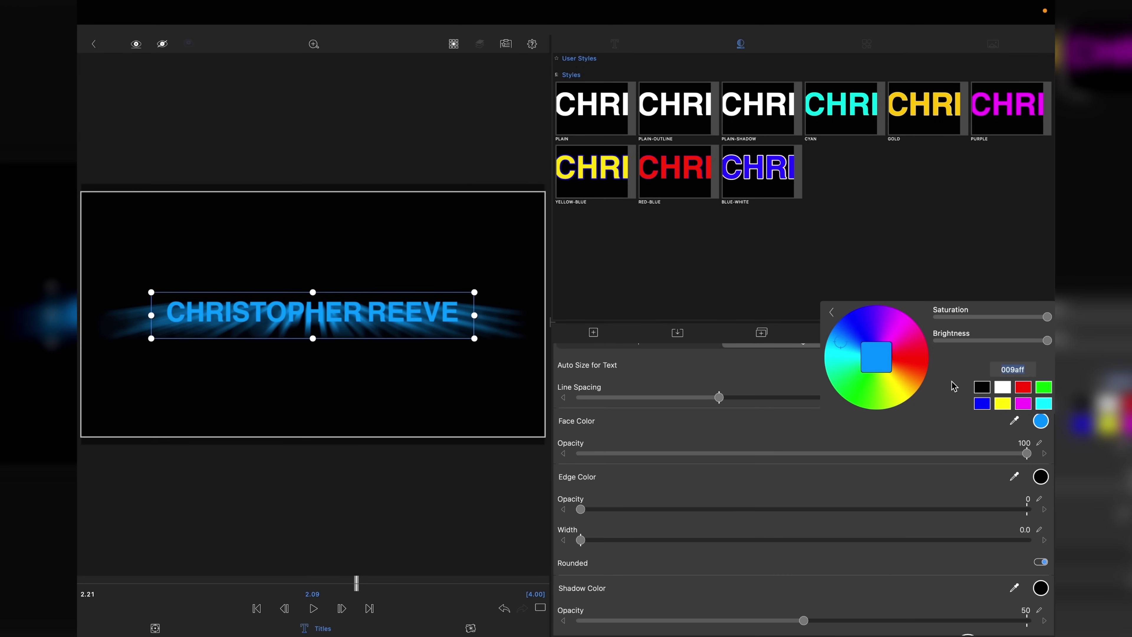
click(832, 313)
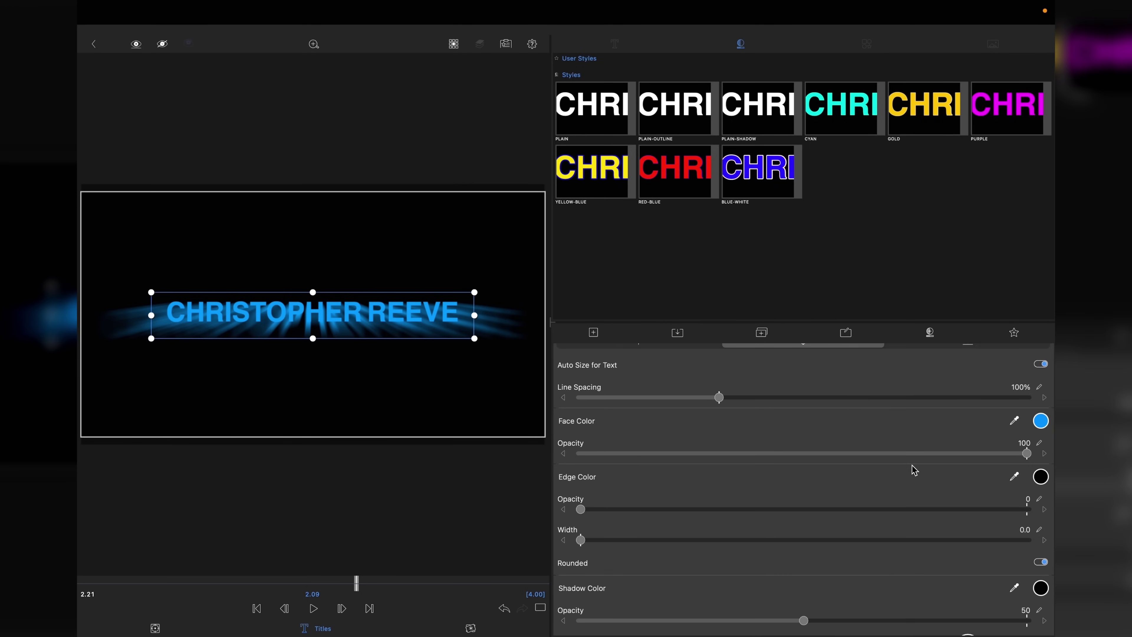
scroll(918, 473, down, 3)
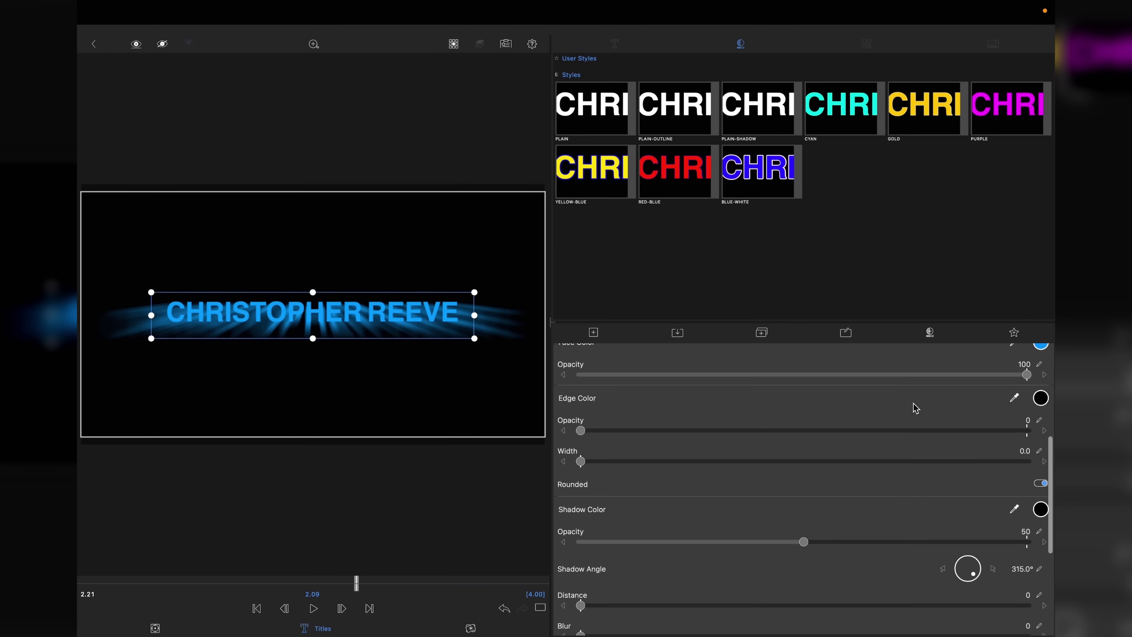
click(1041, 398)
click(1021, 349)
key(super+v)
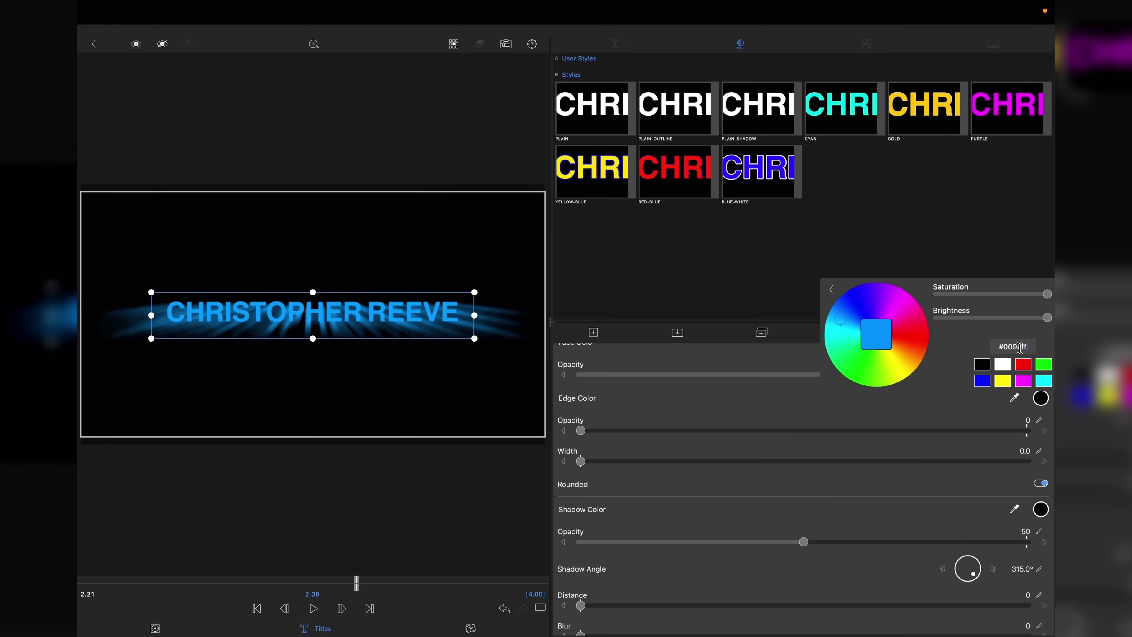
key(Return)
- Make the title face fully transparent and thin the blue outline edge
scroll(847, 419, up, 2)
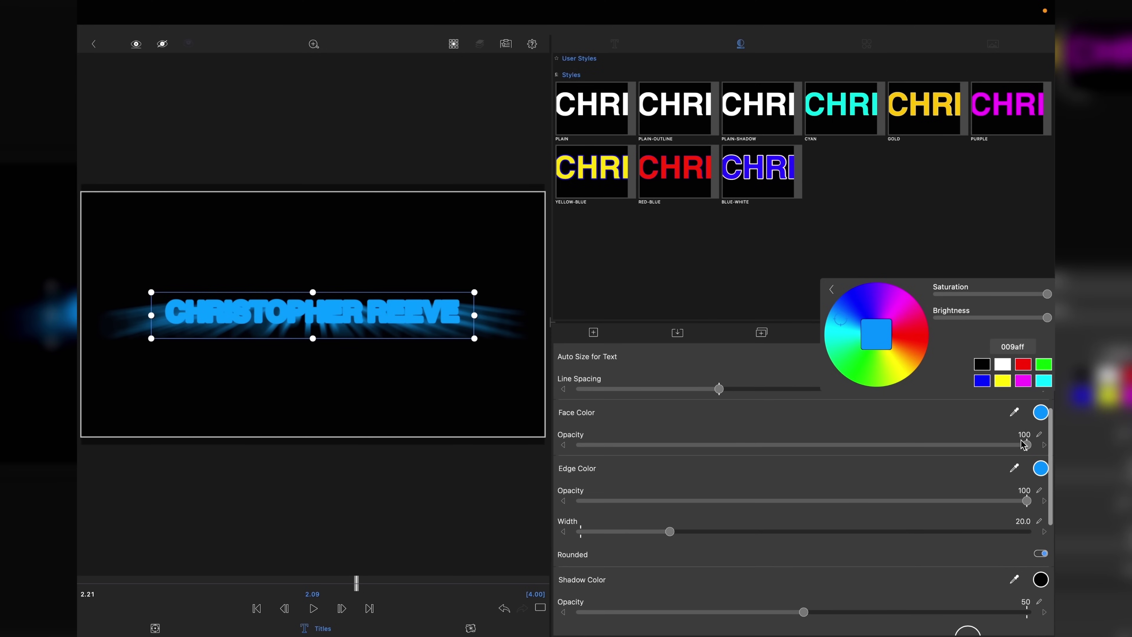
drag(1025, 444, 543, 472)
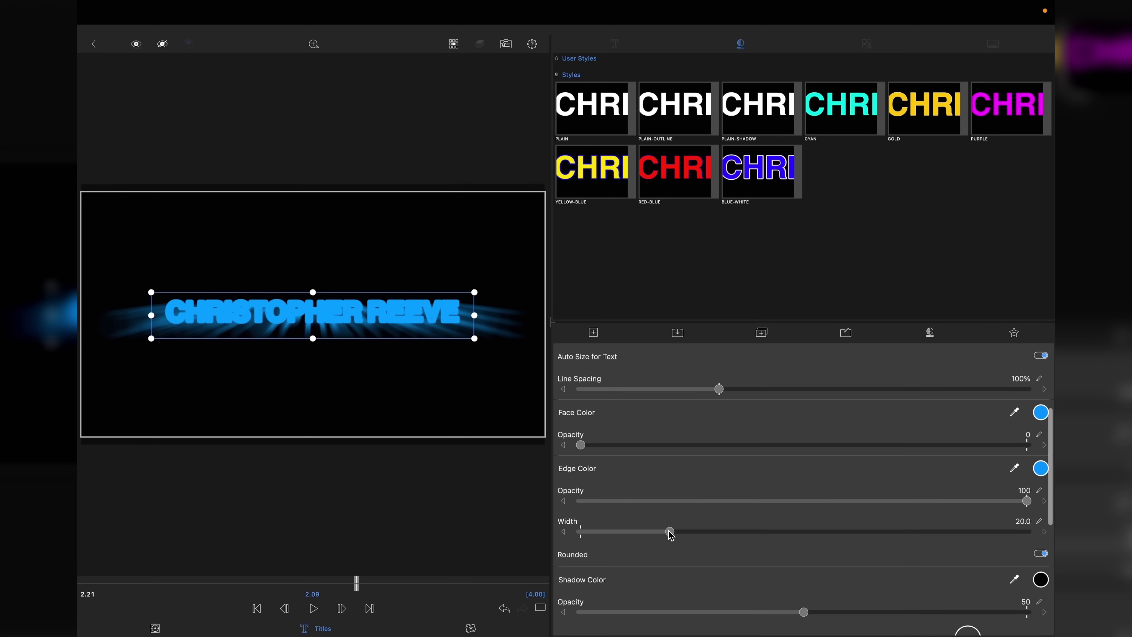
drag(669, 532, 604, 533)
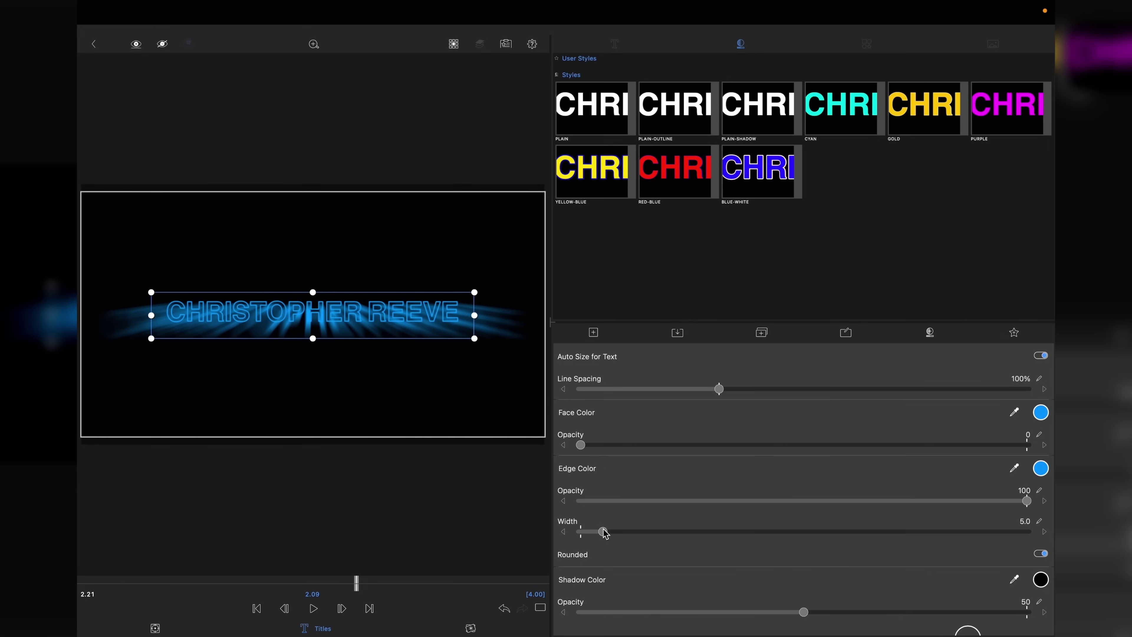
drag(604, 533, 602, 533)
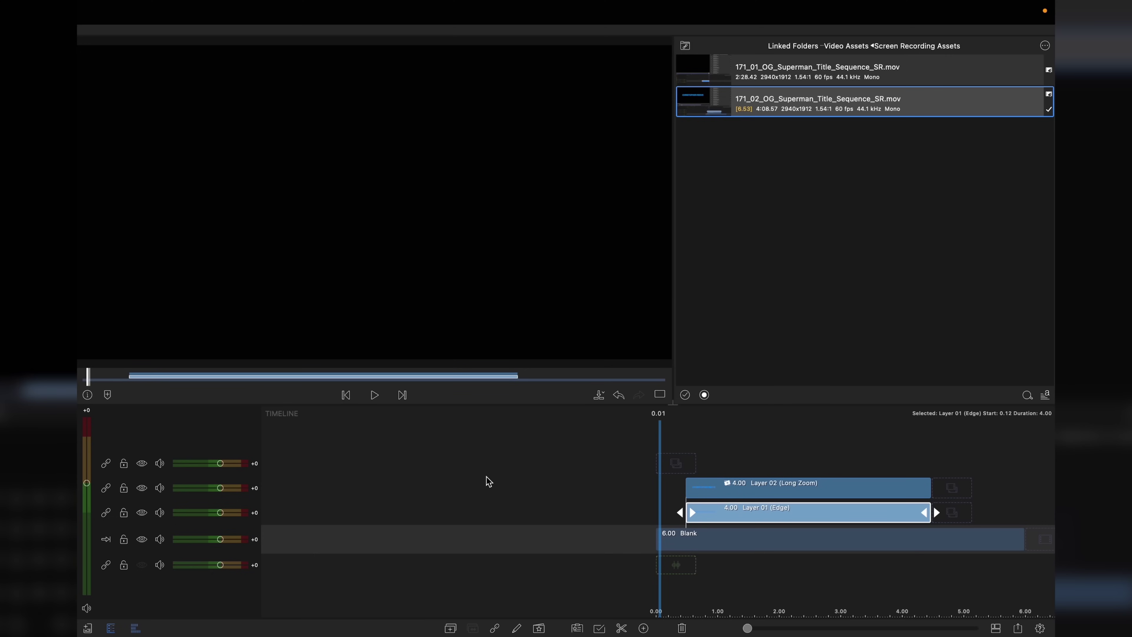
- Play the timeline to preview the outlined title
click(534, 470)
key(space)
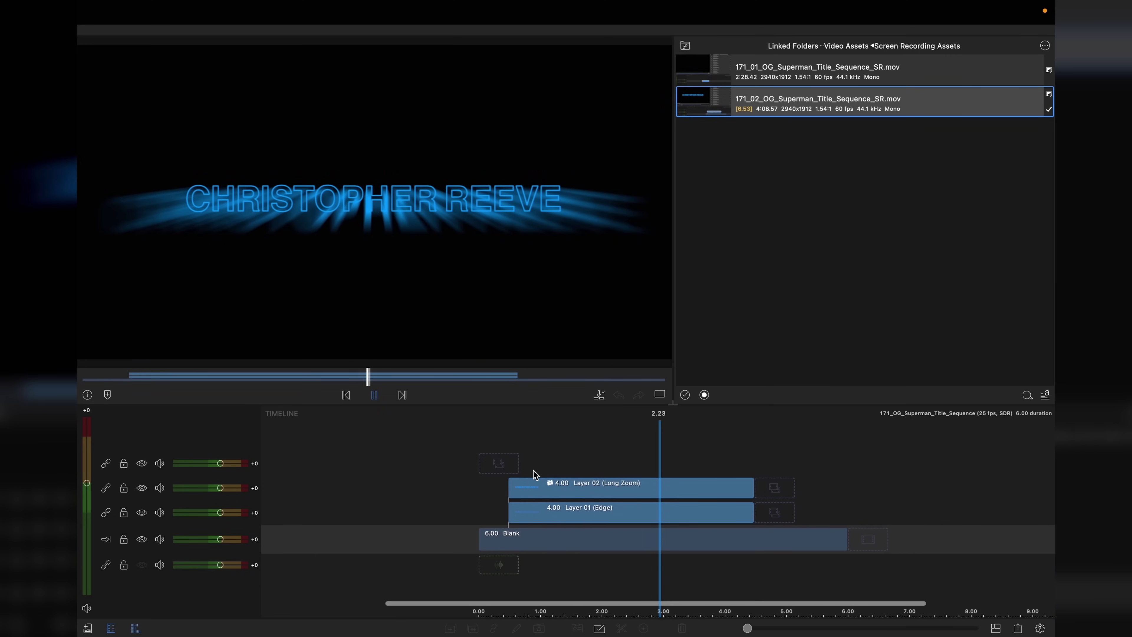
key(space)
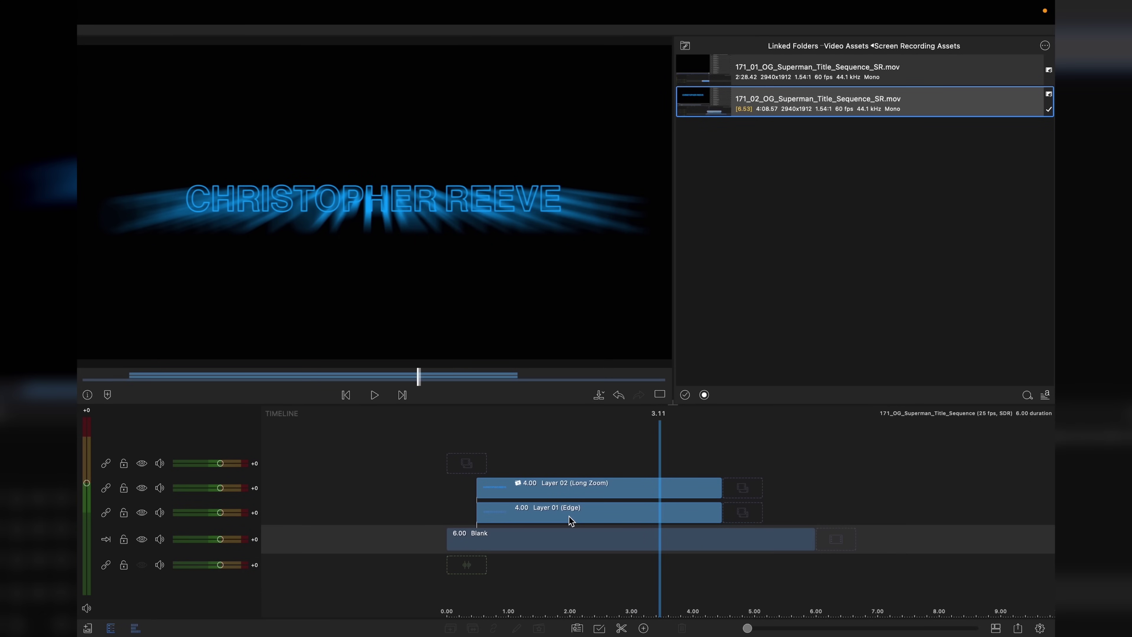
- Duplicate Layer 01 (Edge) onto a new top track and rename the copy Layer 03 (Edge)
click(568, 515)
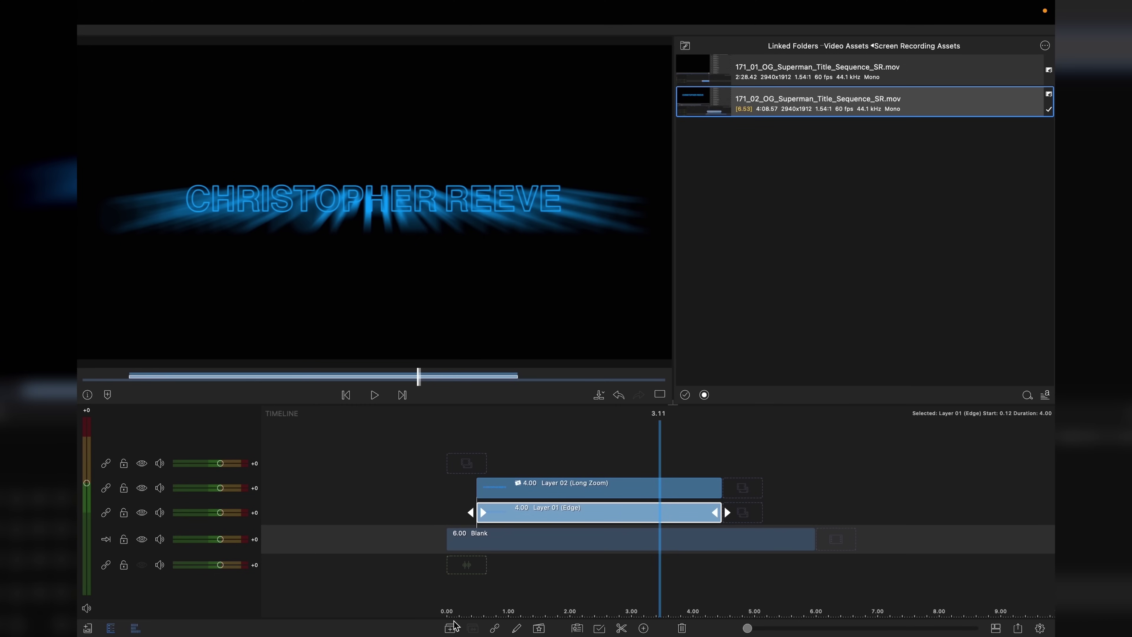
click(450, 627)
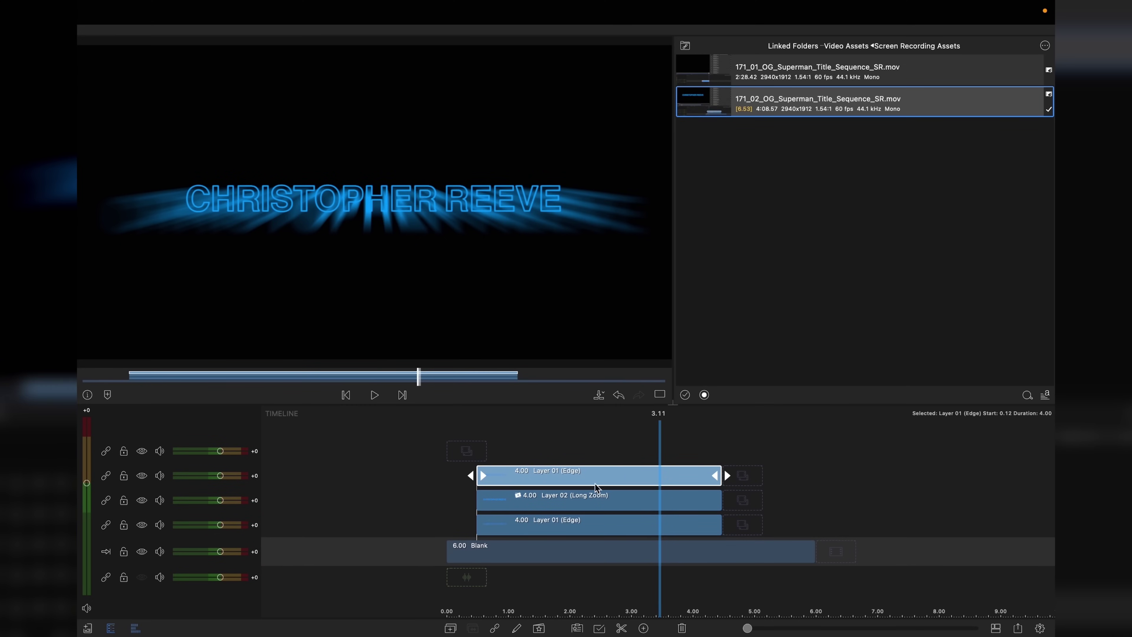
key(super+i)
click(636, 59)
key(BackSpace)
text(3)
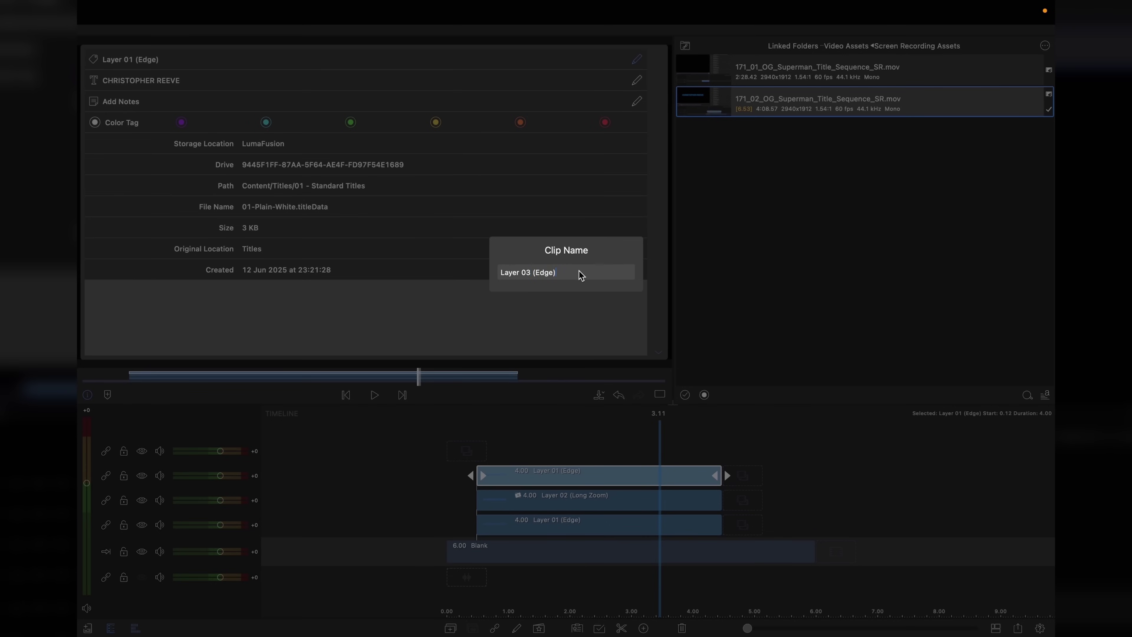
key(Return)
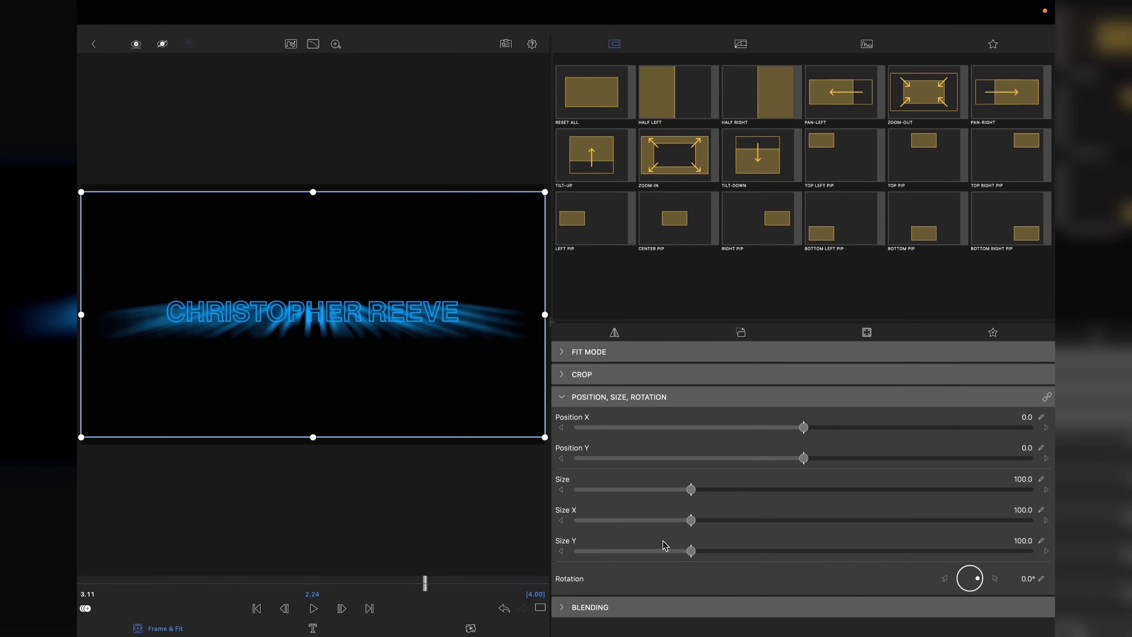
- Fade the Layer 03 (Edge) title to 30% opacity and keyframe it at the clip start
click(567, 607)
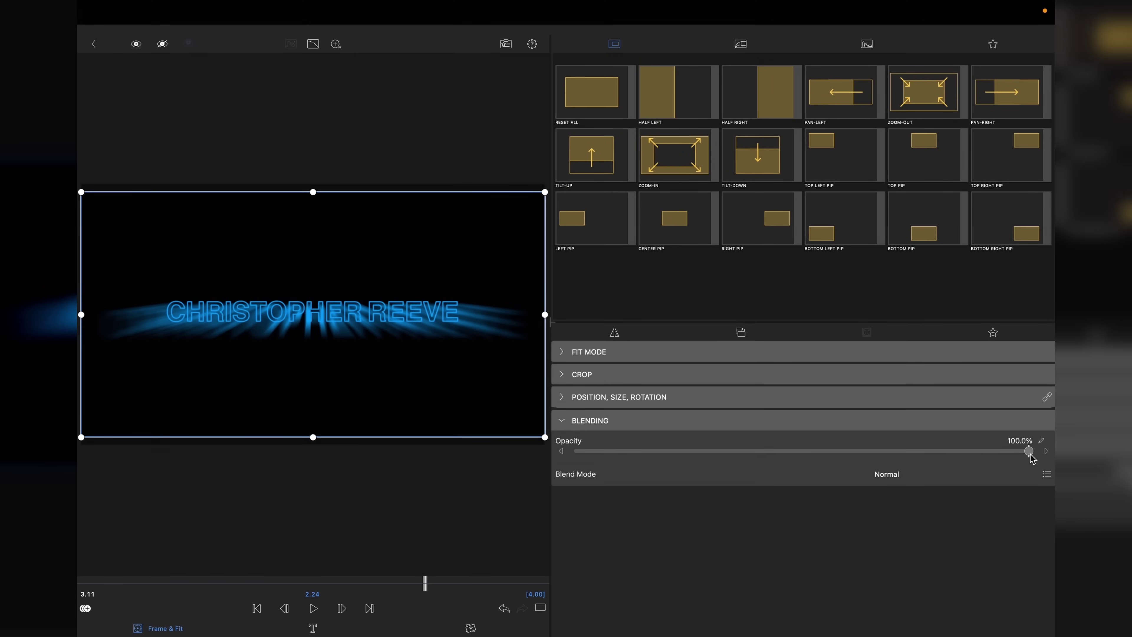
drag(1030, 455, 711, 470)
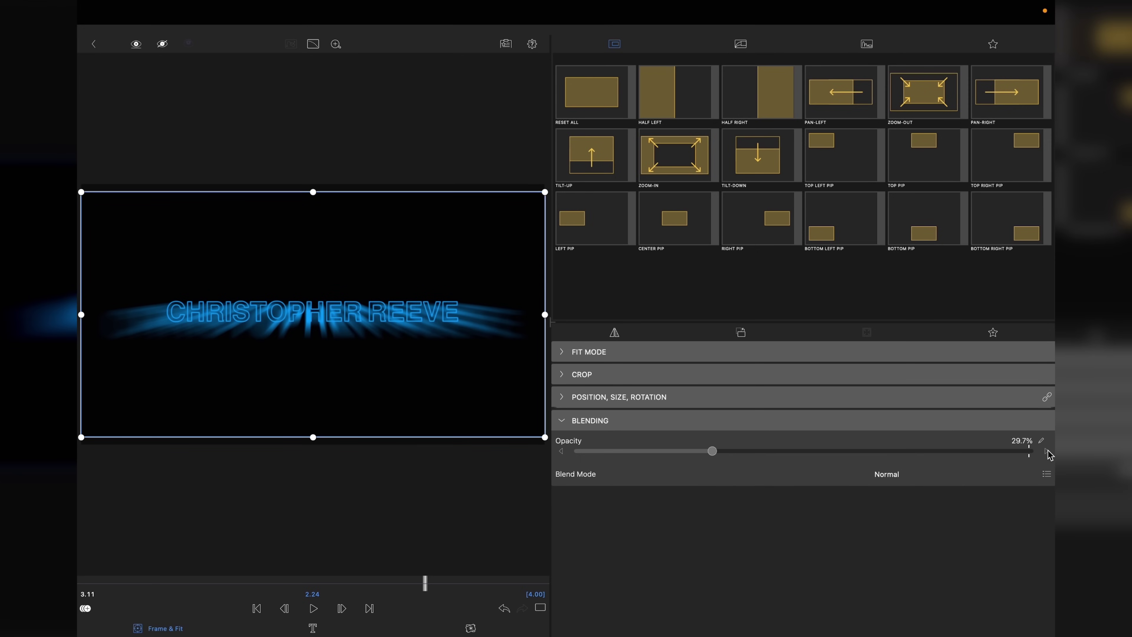
click(1047, 452)
click(1046, 452)
drag(425, 584, 80, 569)
click(85, 608)
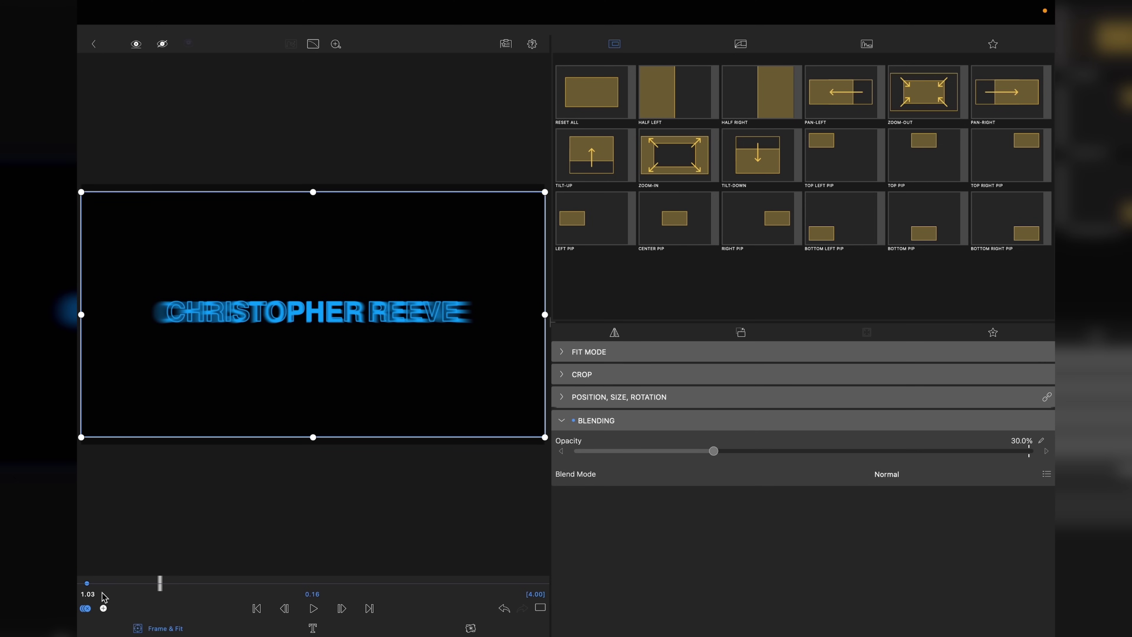
- Add an opacity keyframe, then position and size keyframes at the clip start and near one second
click(104, 608)
click(561, 400)
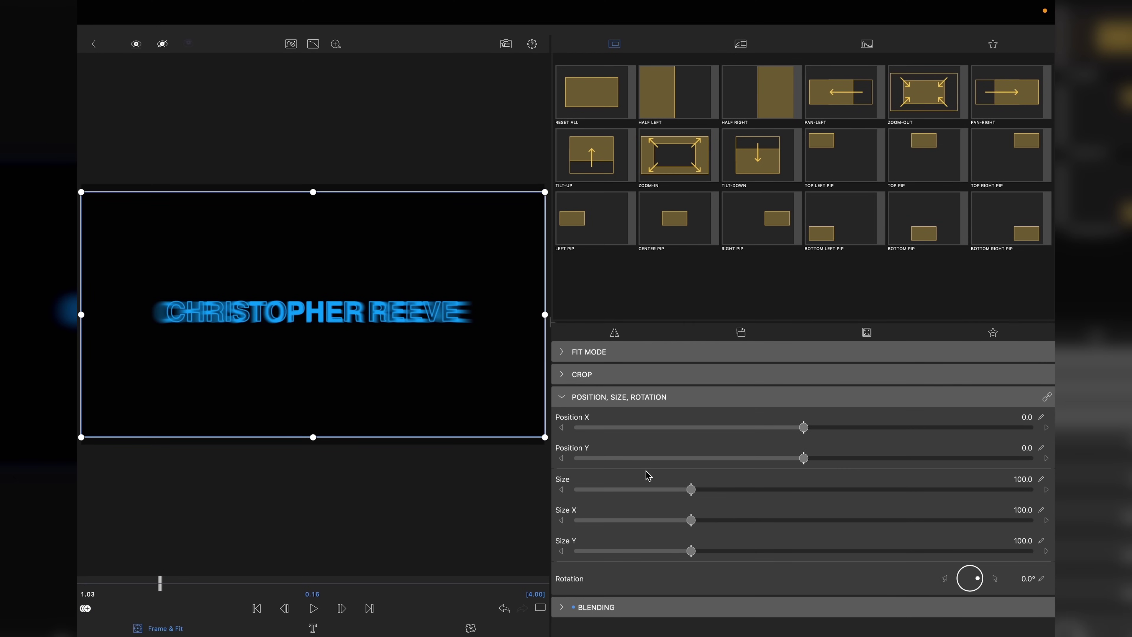
key(Home)
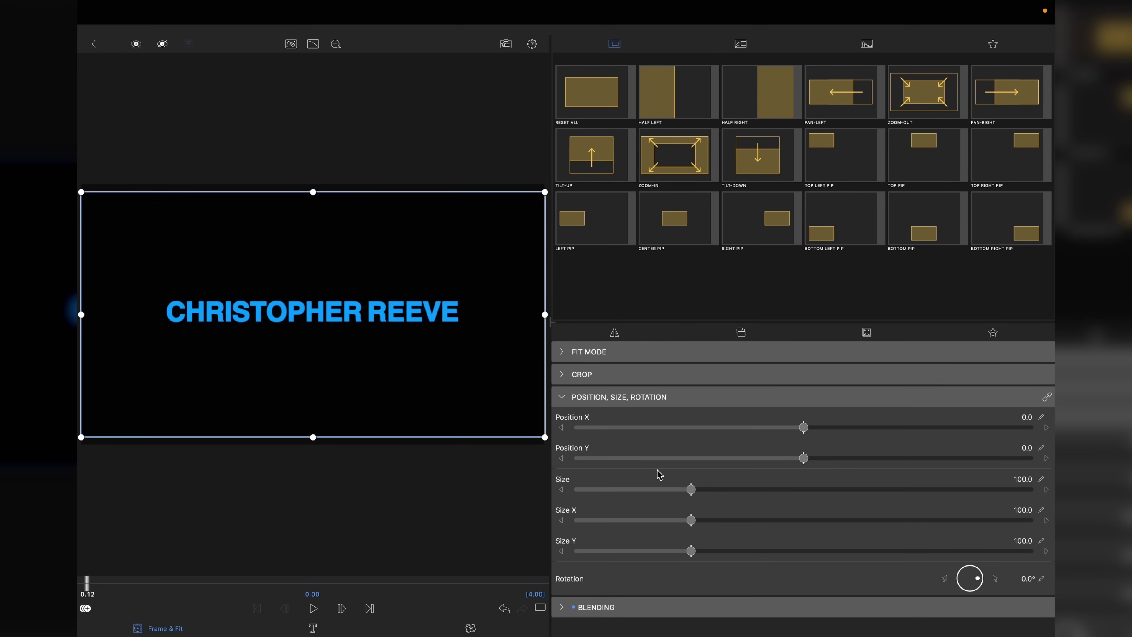
click(84, 609)
key(Right)
key(Right)
key(Right)
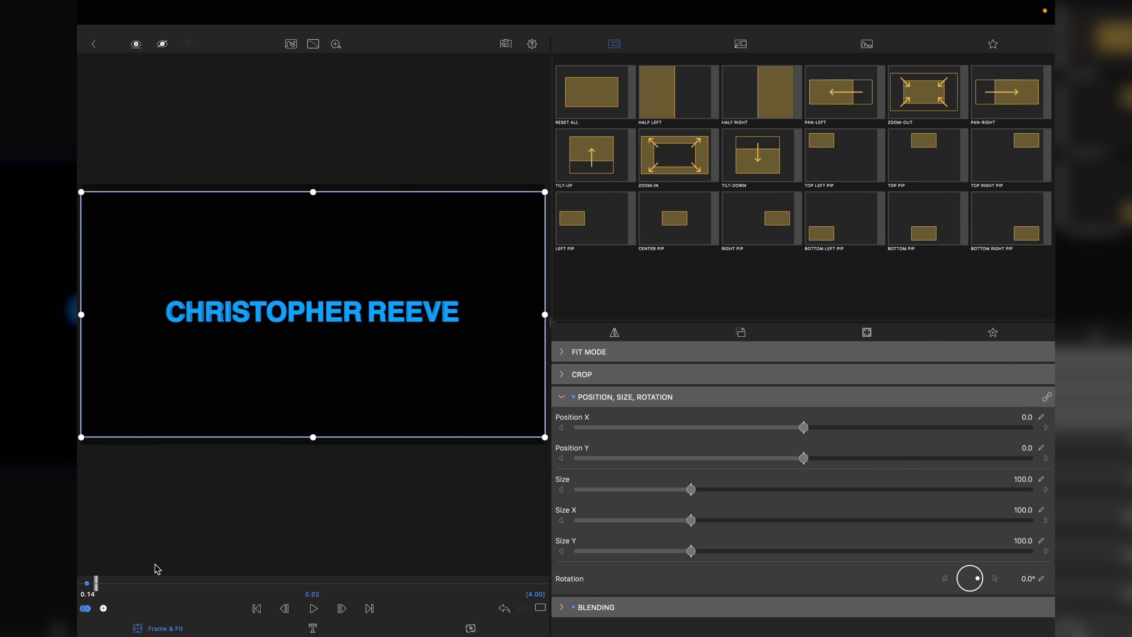
key(Right)
key(Right)
key(Right)
key(Right)
key(Right)
key(Right)
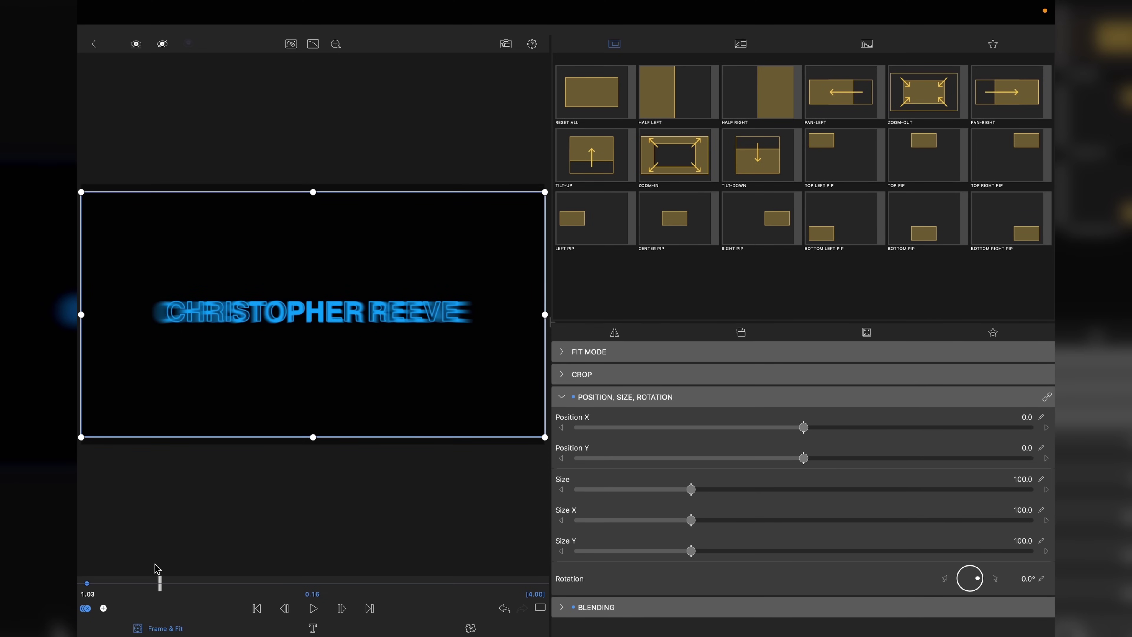
click(103, 608)
- Grow the title to Size 104.1 at the one-second keyframe and play back the zoom
drag(692, 490, 696, 489)
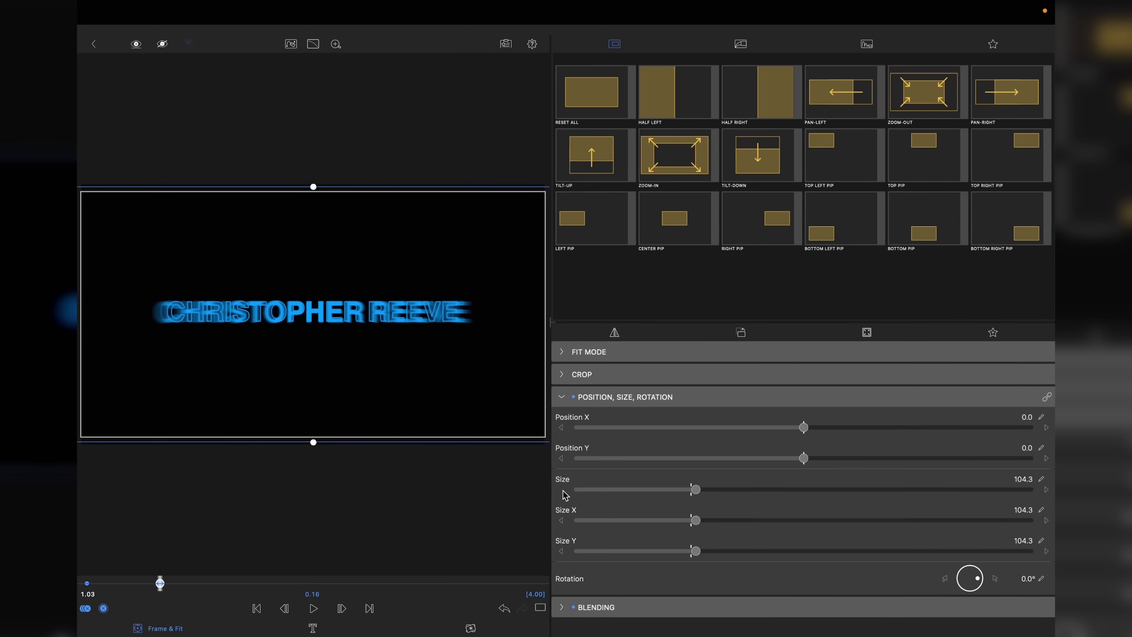
click(561, 490)
click(561, 490)
drag(160, 583, 87, 583)
key(space)
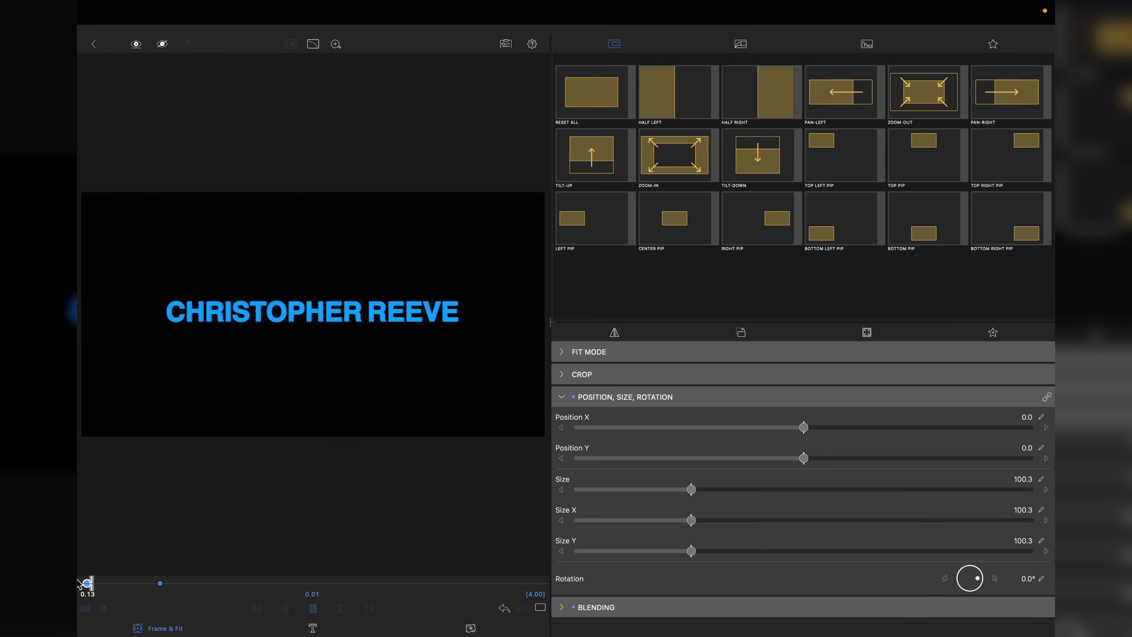
key(space)
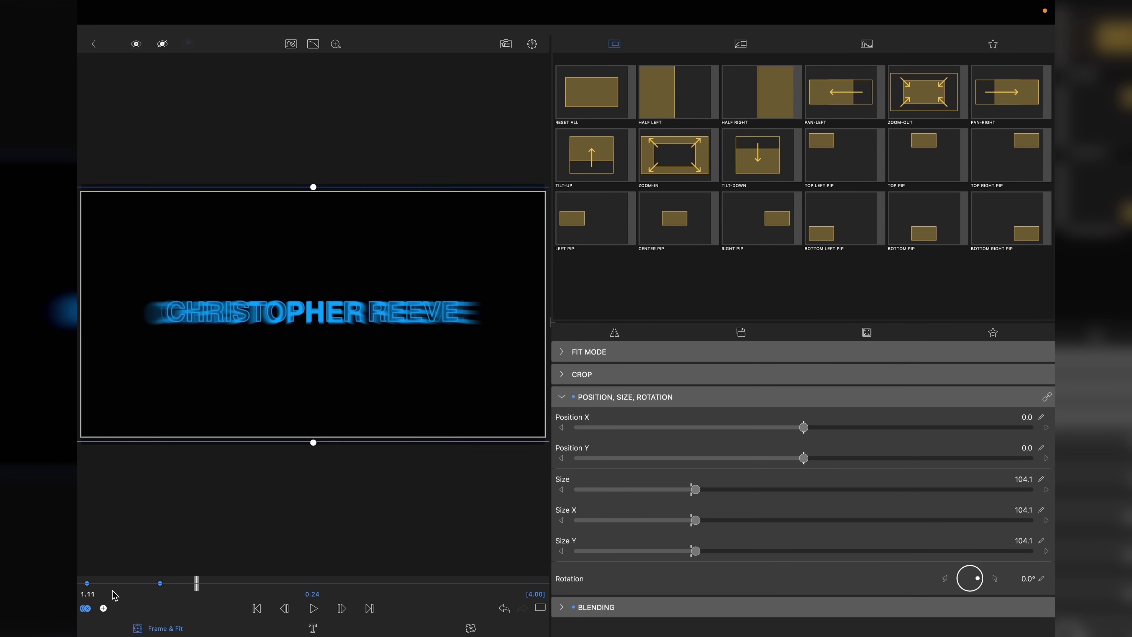
drag(197, 584, 251, 586)
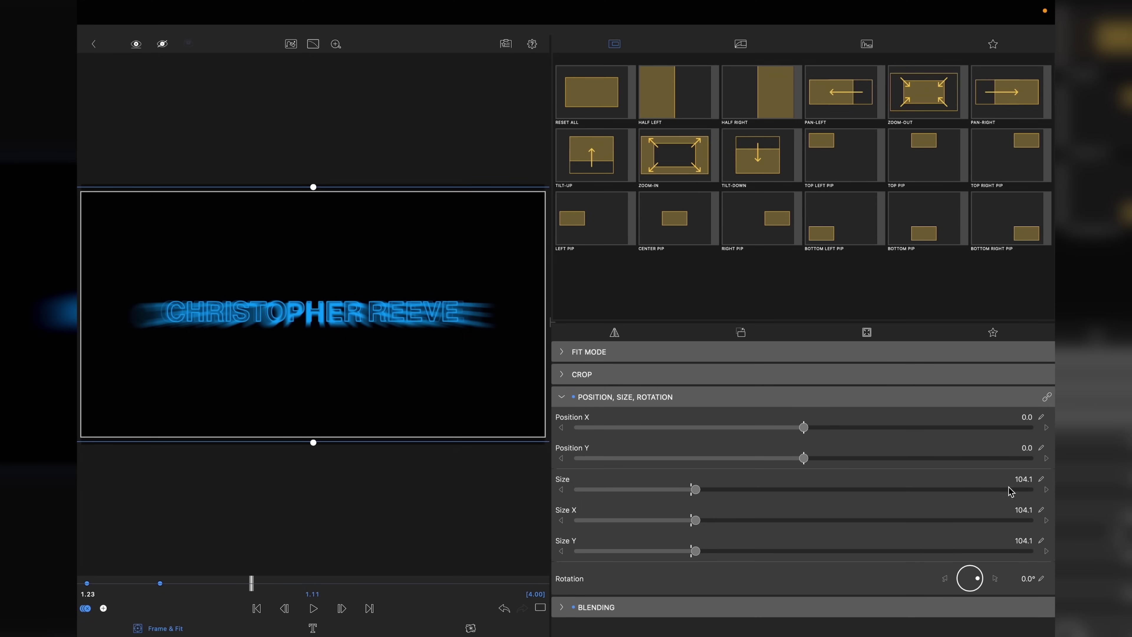
click(1041, 480)
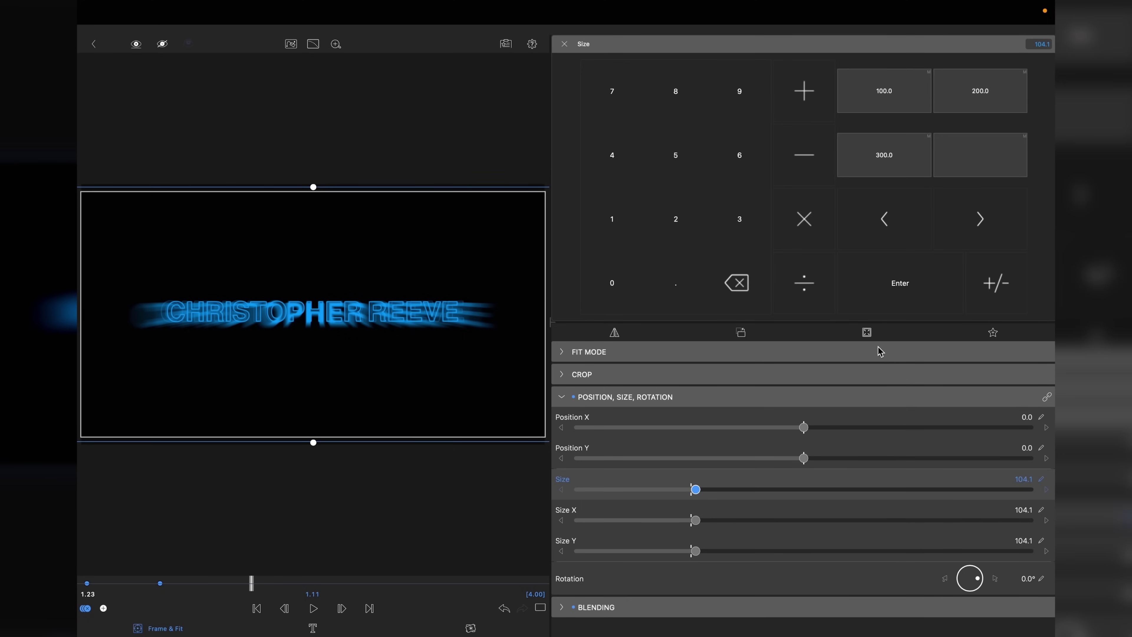
- Enter Size 112.1 and Position Y 2.5 for the title at this keyframe
double_click(613, 219)
click(676, 218)
click(677, 274)
click(617, 226)
click(889, 281)
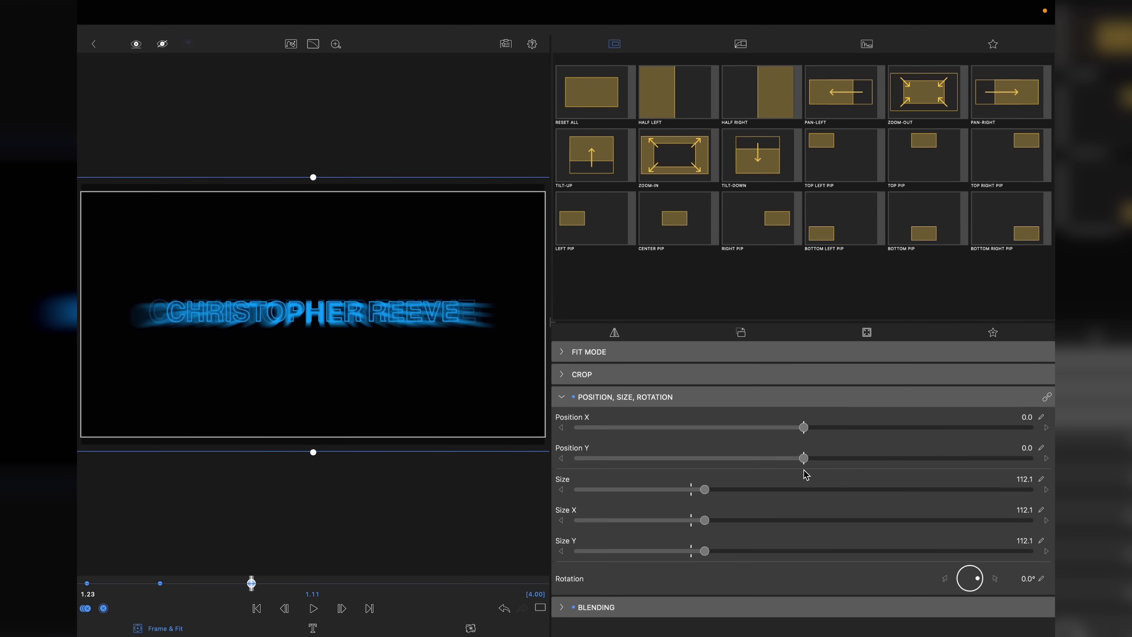
click(1041, 448)
click(682, 222)
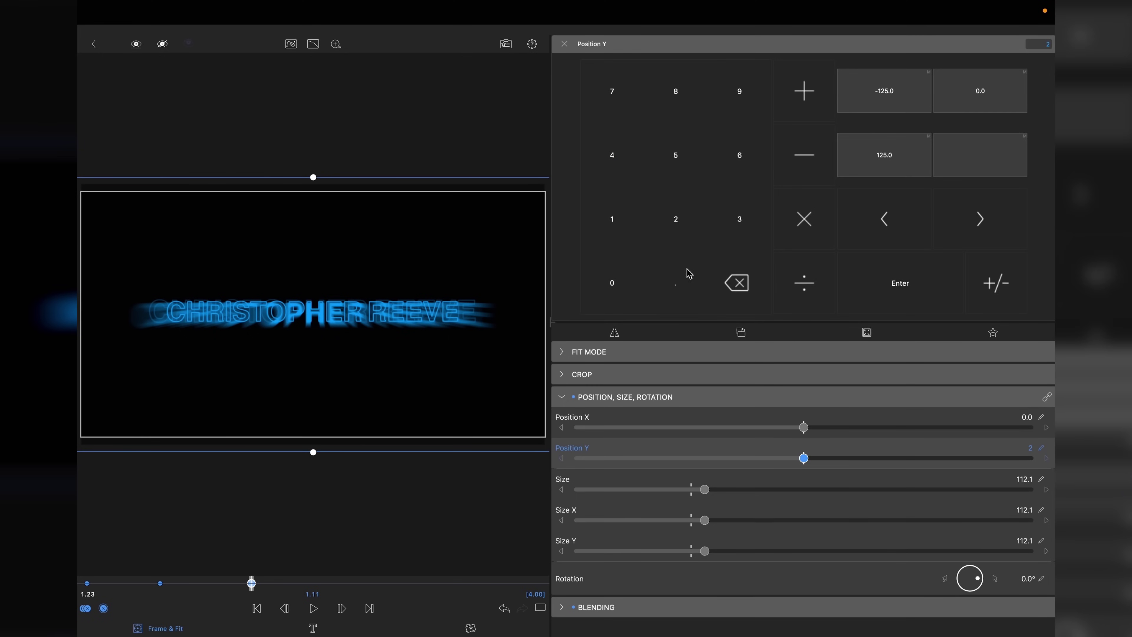
text(.5)
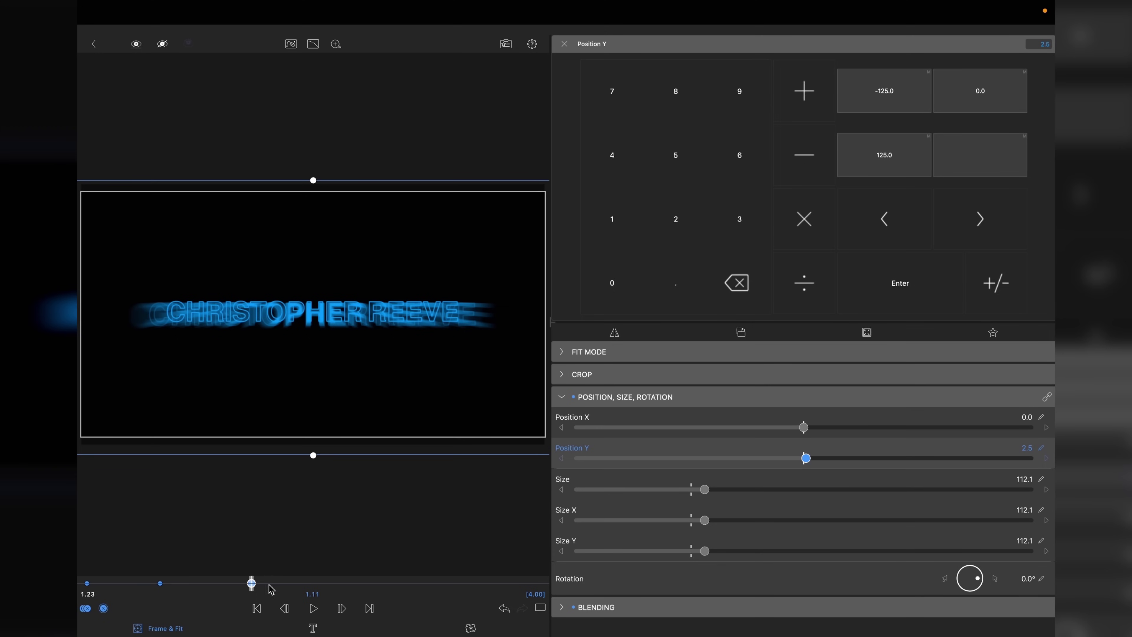
- At about 3.04 seconds, enlarge the title to Size 117.3, then return to the clip start
drag(252, 583, 394, 587)
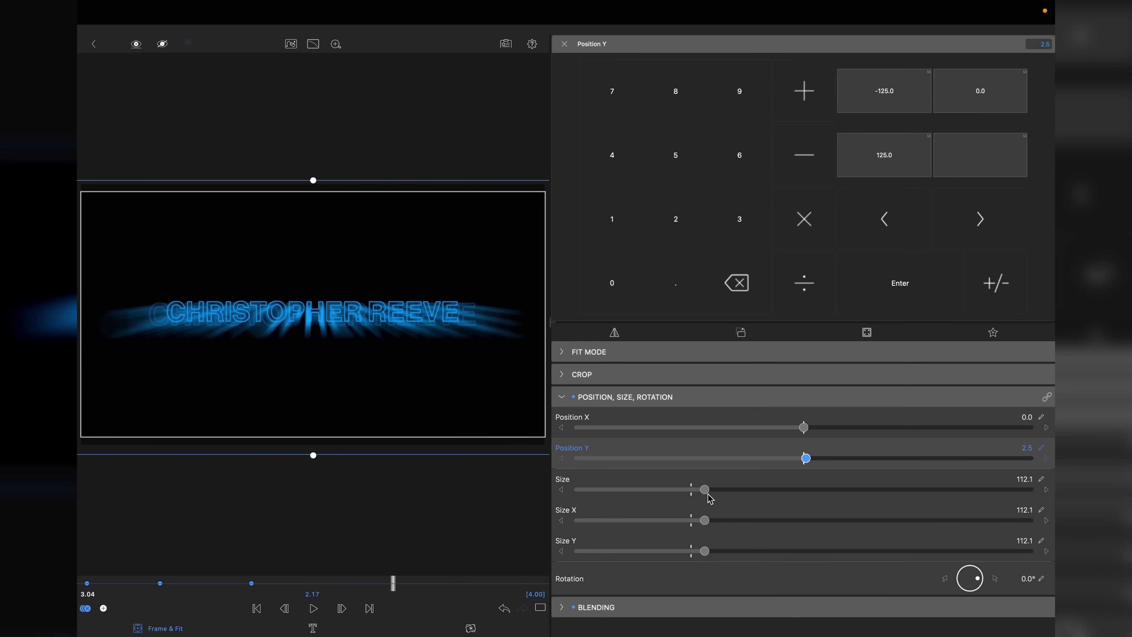
drag(709, 495, 711, 495)
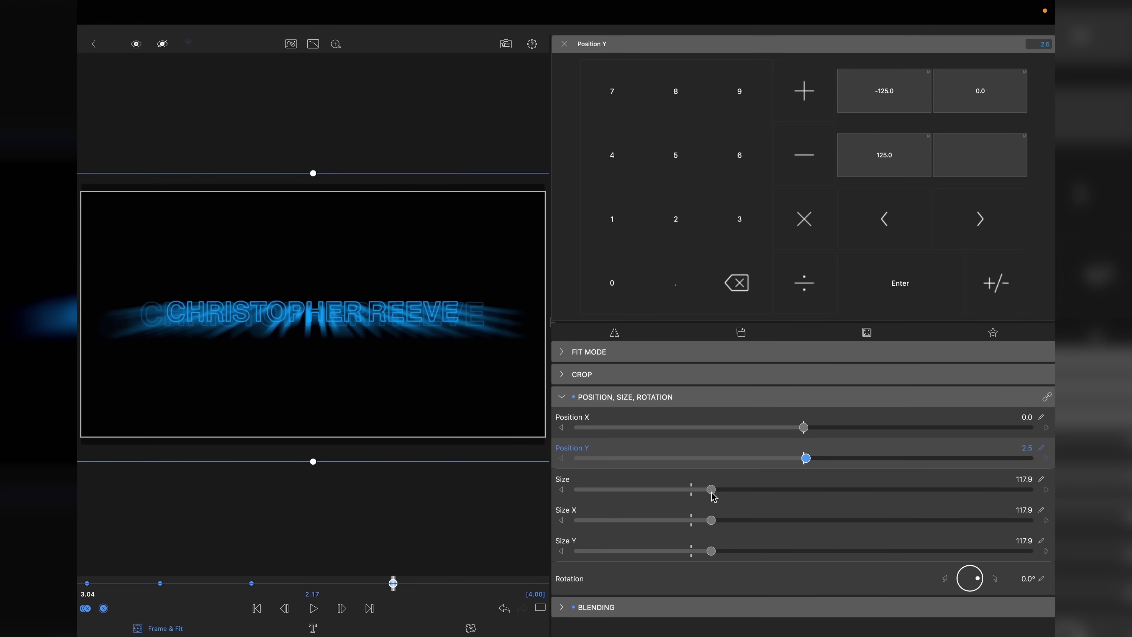
click(562, 489)
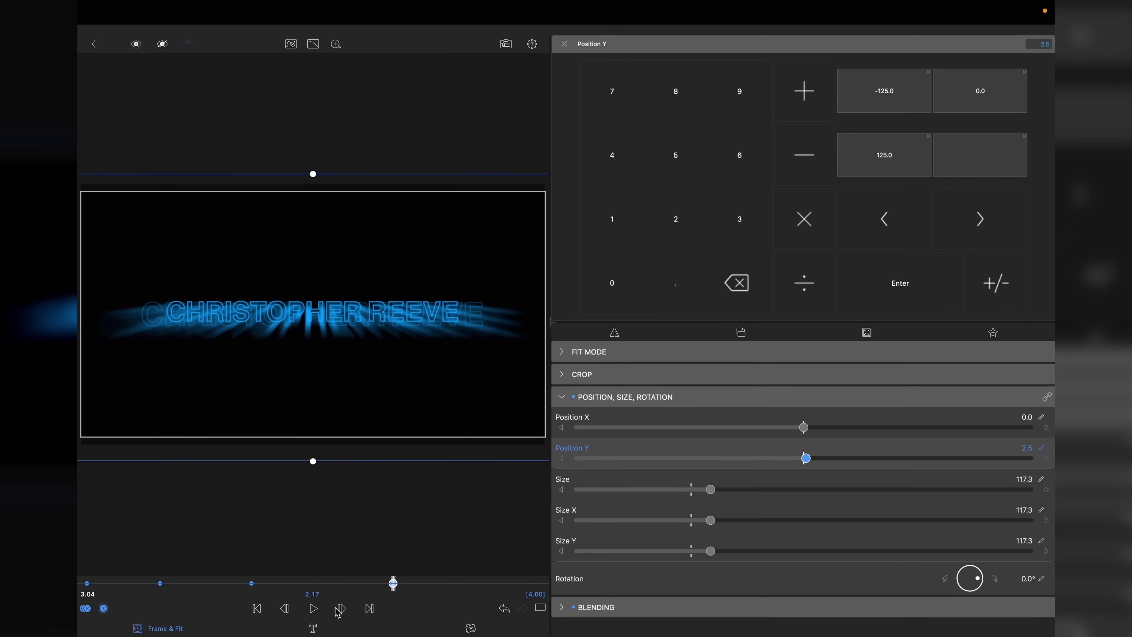
click(257, 609)
- Open the Layer 02 (Long Zoom) clip and lower its Long Zoom Amount from 20
click(95, 43)
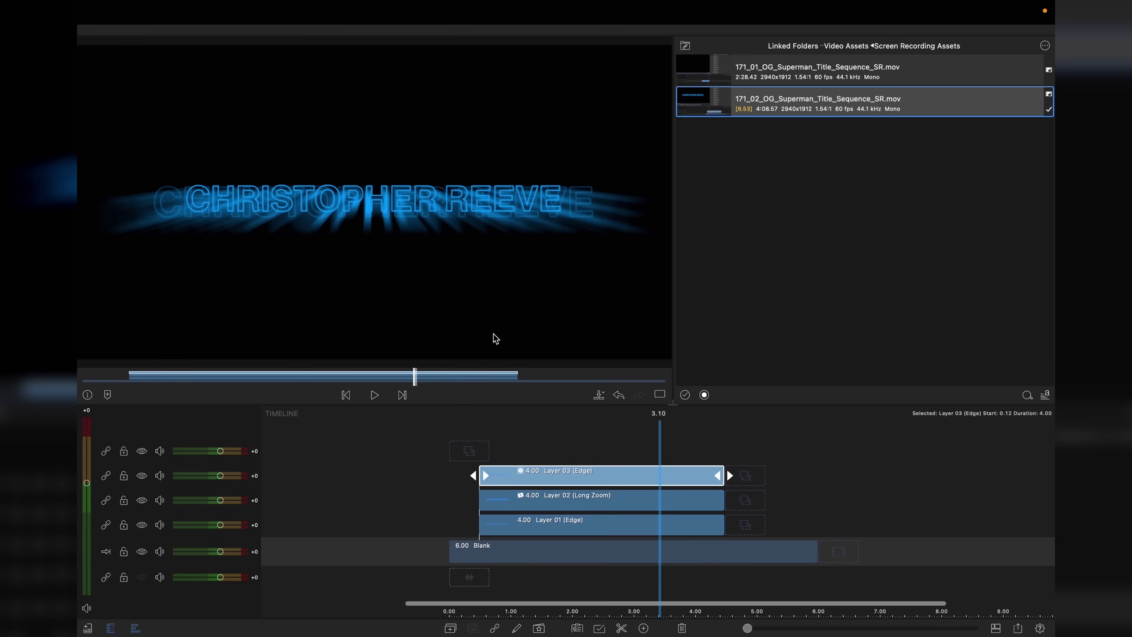
click(628, 498)
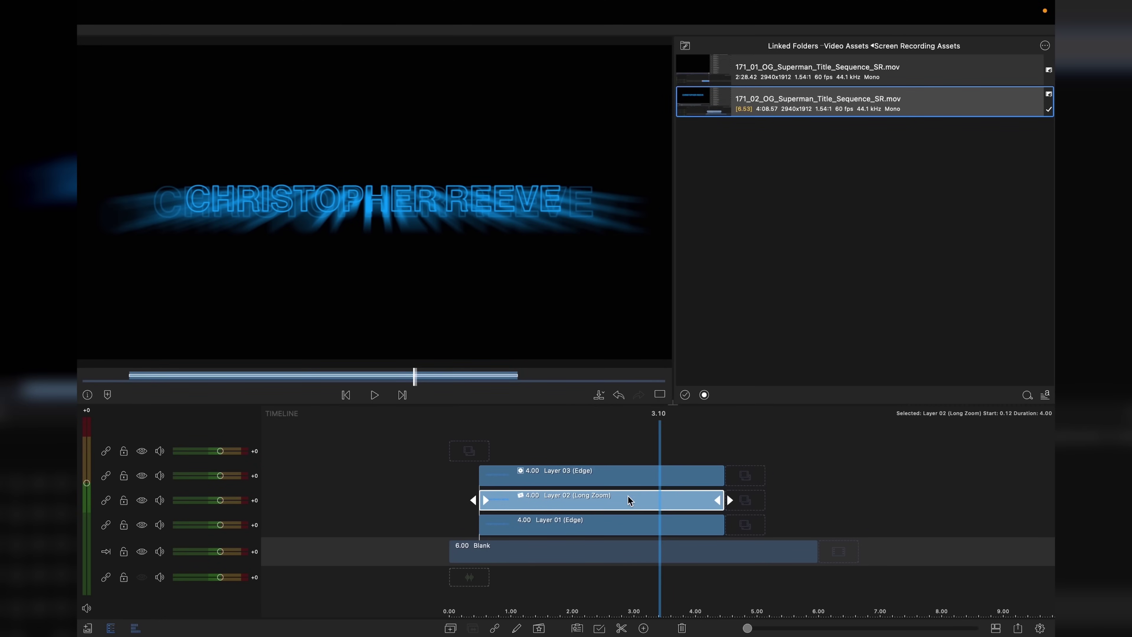
double_click(564, 502)
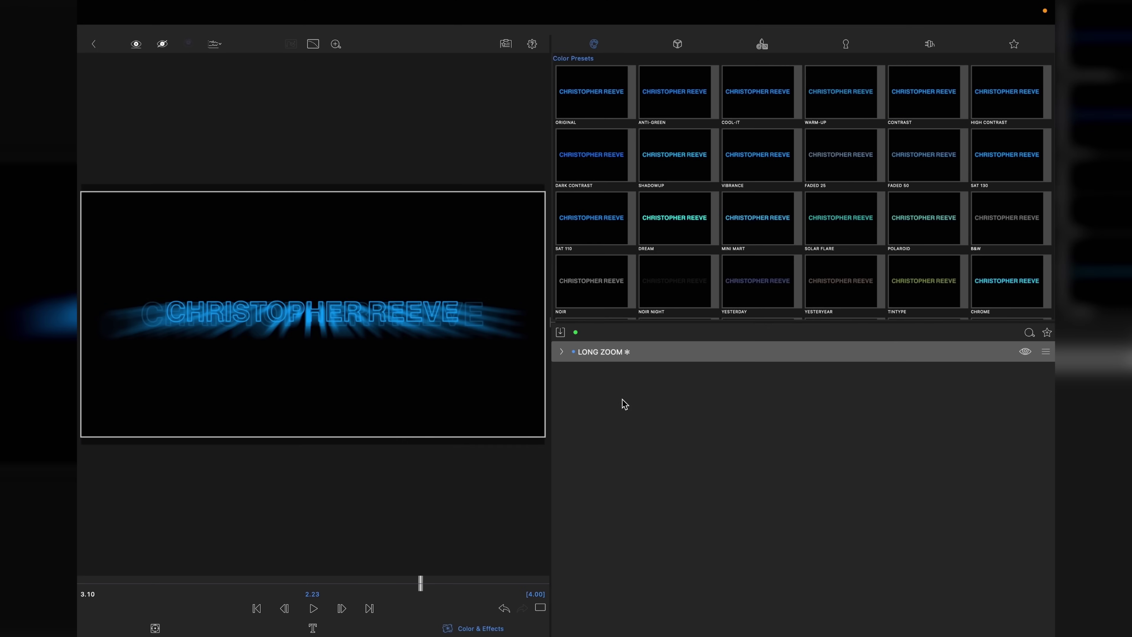
click(561, 352)
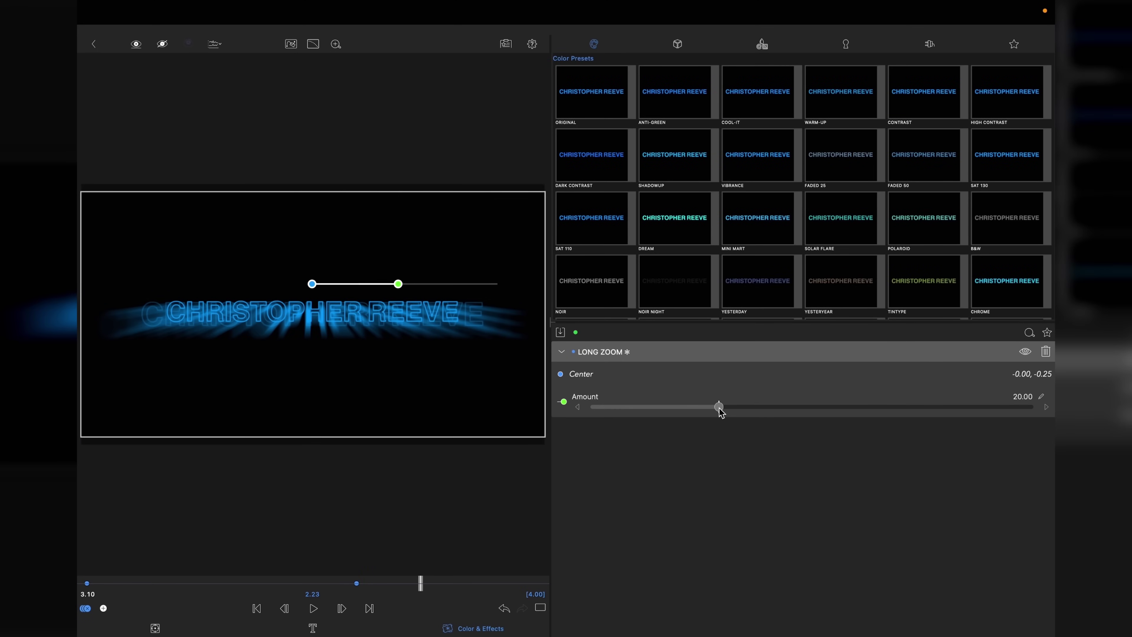
drag(718, 408, 663, 408)
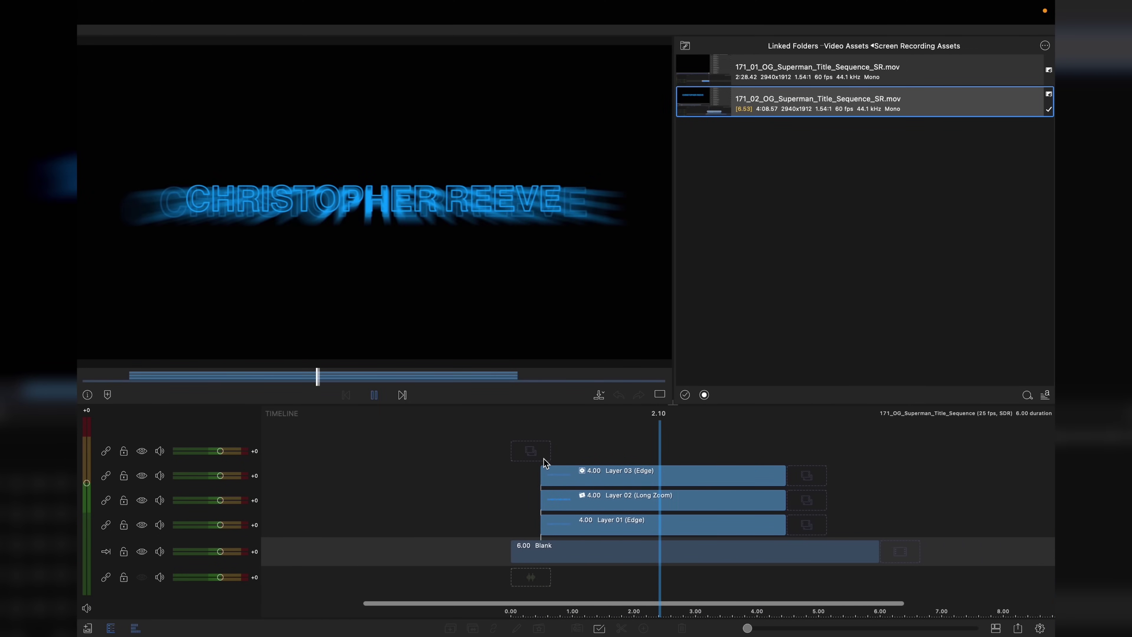
- Delete the Long Zoom keyframe near 2.23 seconds on Layer 02 and replay the effect
key(space)
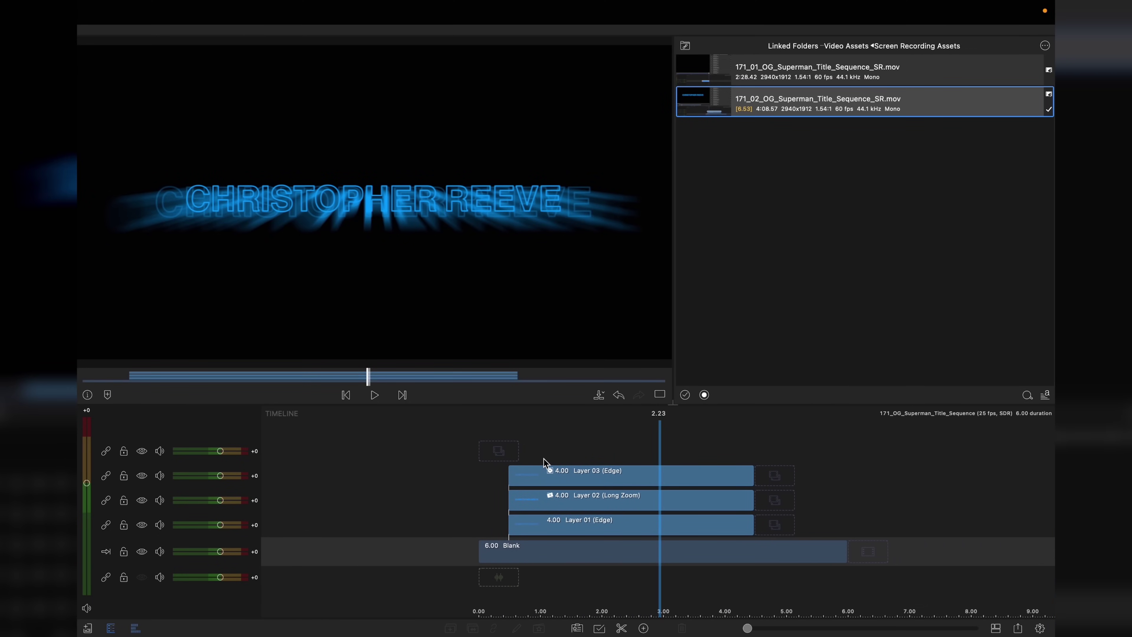
scroll(543, 458, left, 1)
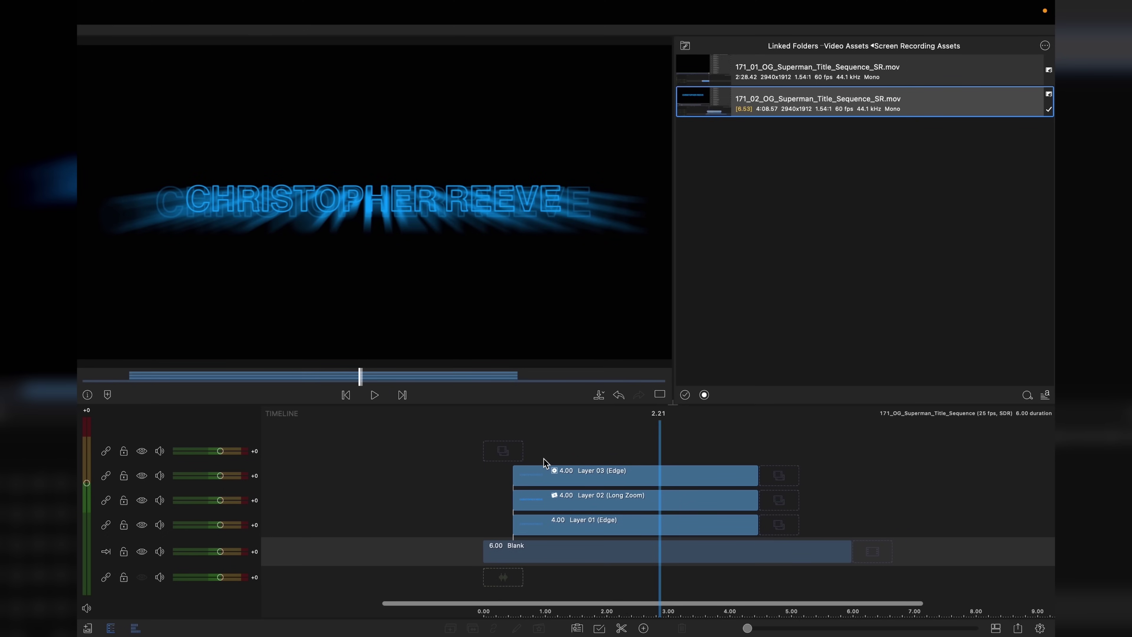
double_click(608, 500)
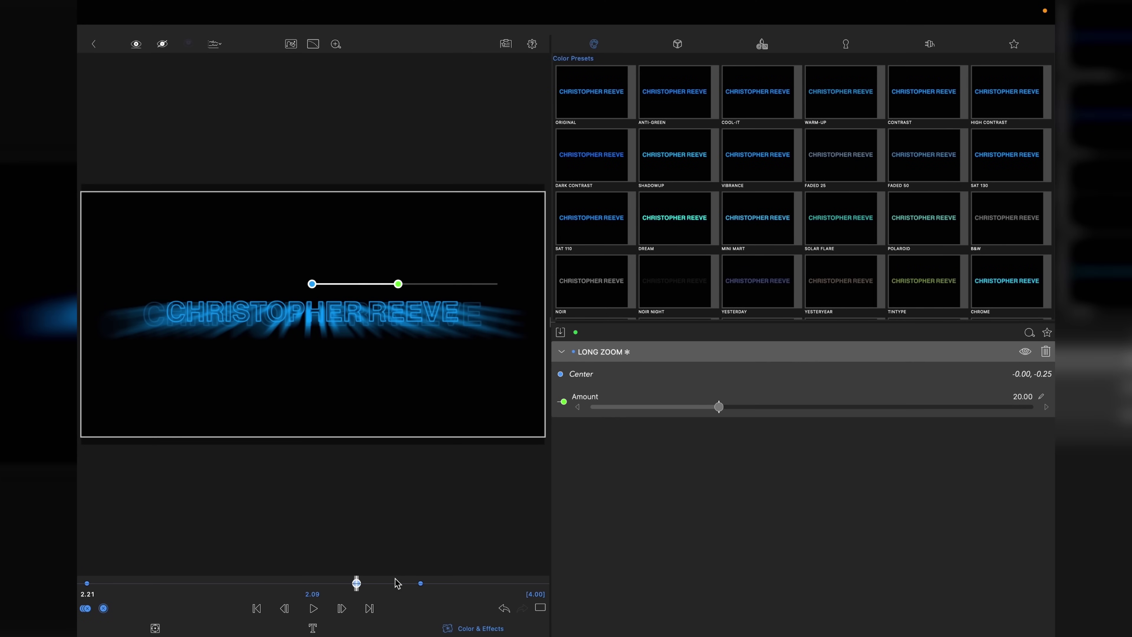
drag(357, 582, 422, 591)
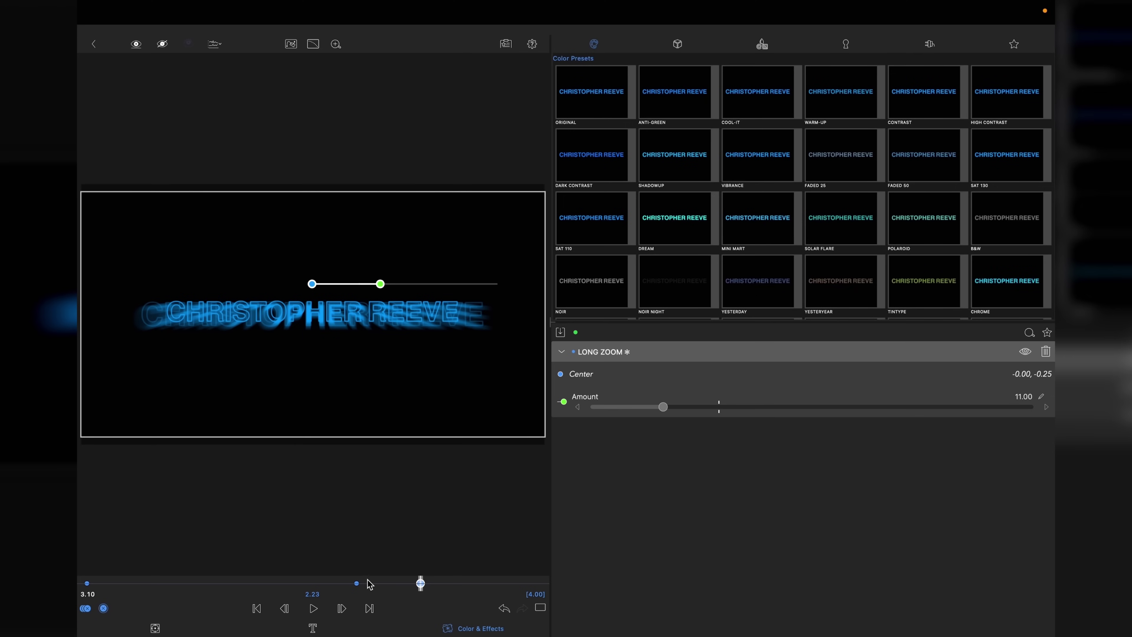
click(357, 584)
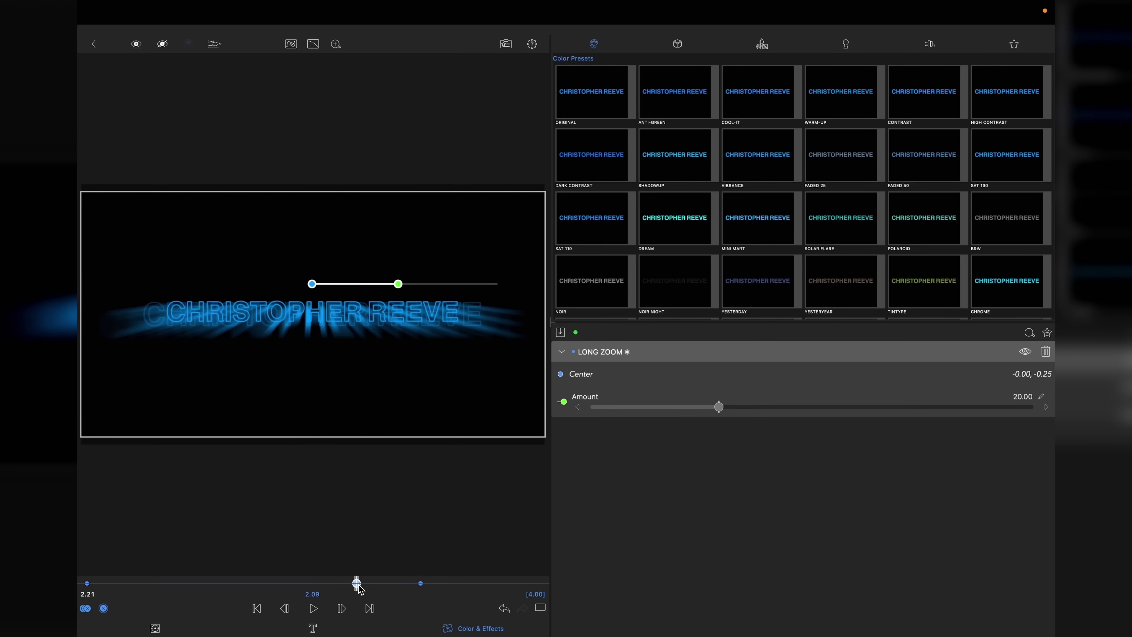
click(103, 608)
click(87, 583)
key(space)
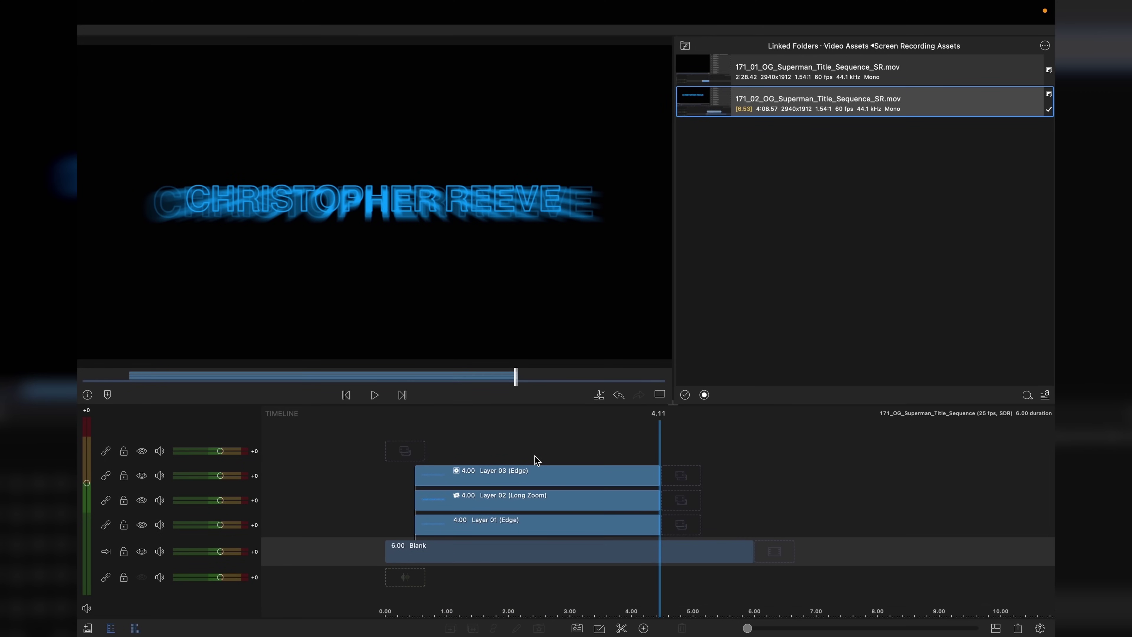
- Trim the Blank background clip from 6.00 to 5.00 seconds and preview the sequence
scroll(535, 456, left, 3)
scroll(534, 456, left, 3)
key(space)
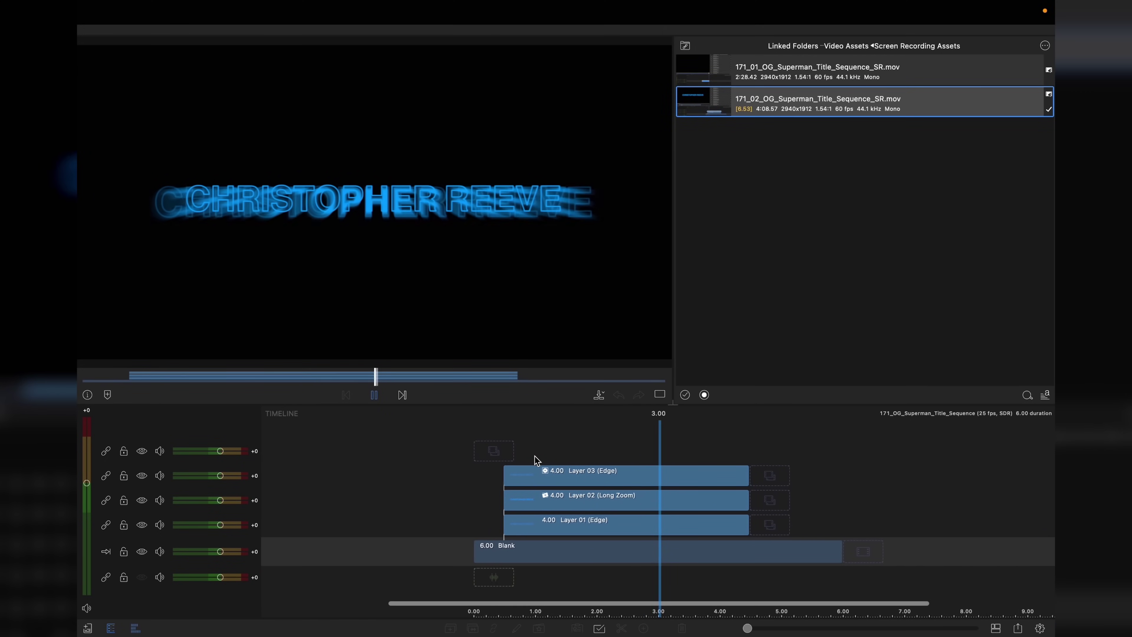
scroll(664, 435, left, 5)
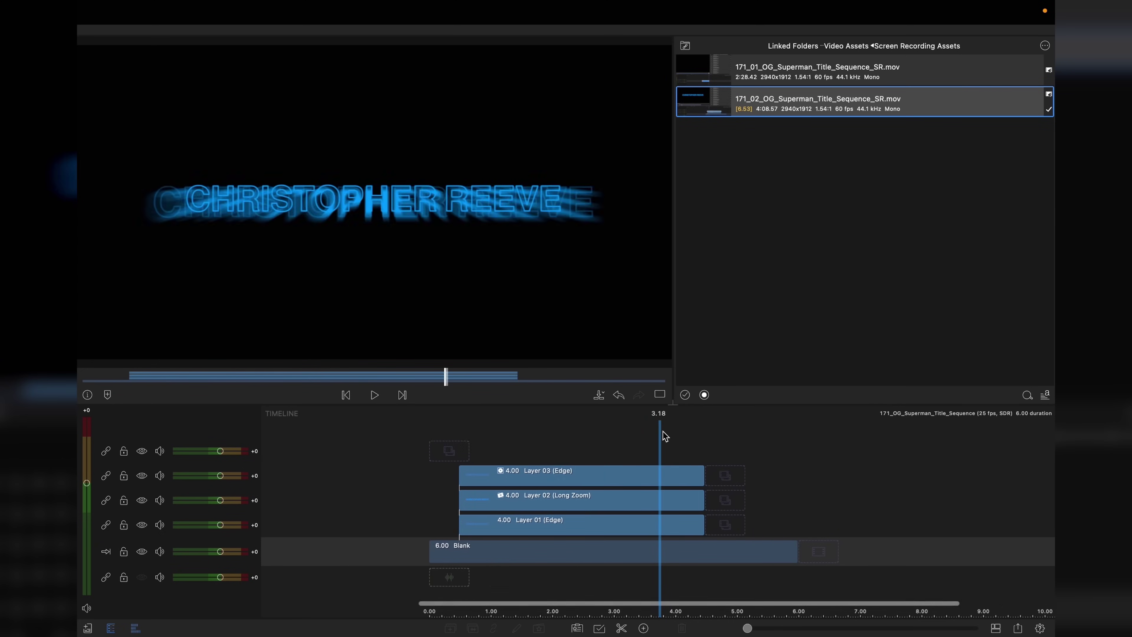
scroll(664, 435, left, 3)
scroll(664, 435, right, 3)
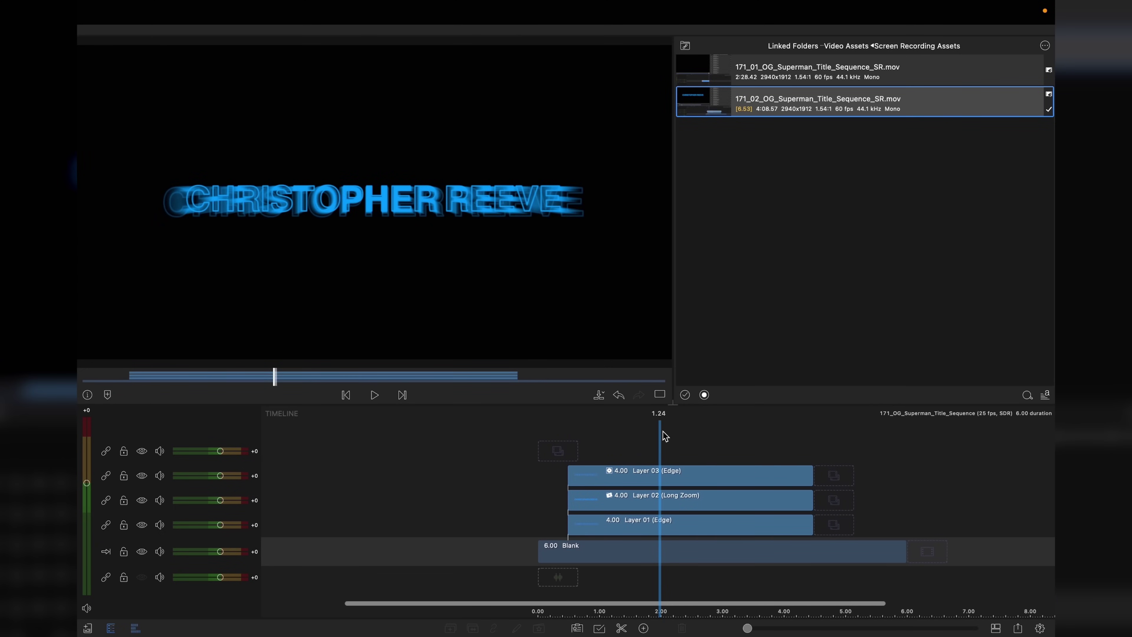
scroll(664, 435, right, 5)
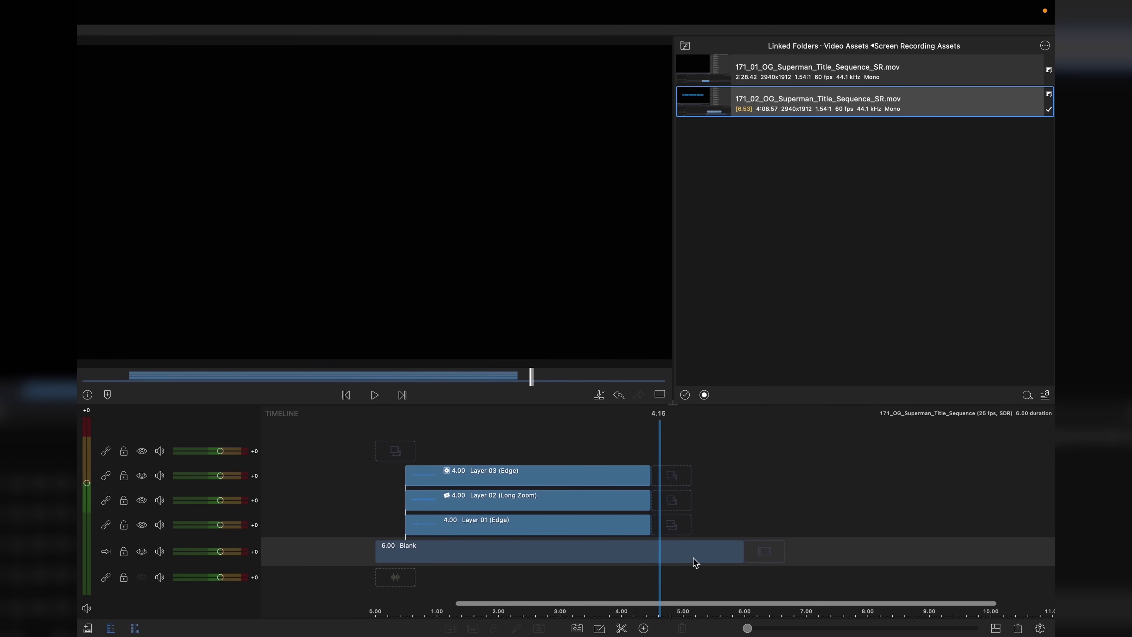
click(729, 558)
drag(739, 557, 675, 556)
scroll(696, 519, left, 5)
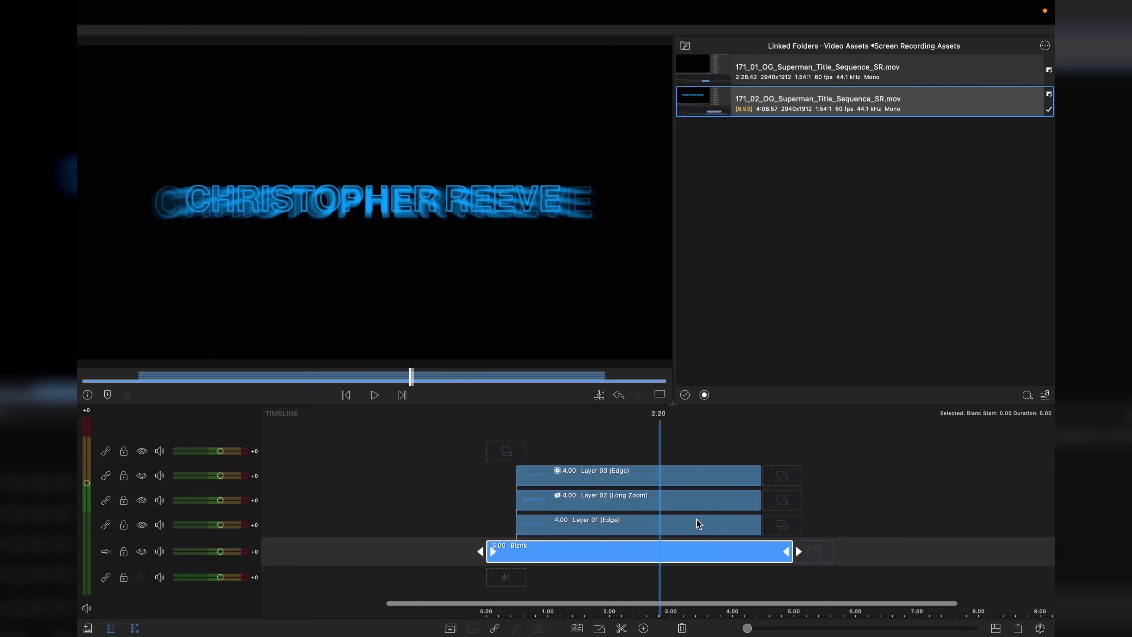
scroll(696, 518, left, 5)
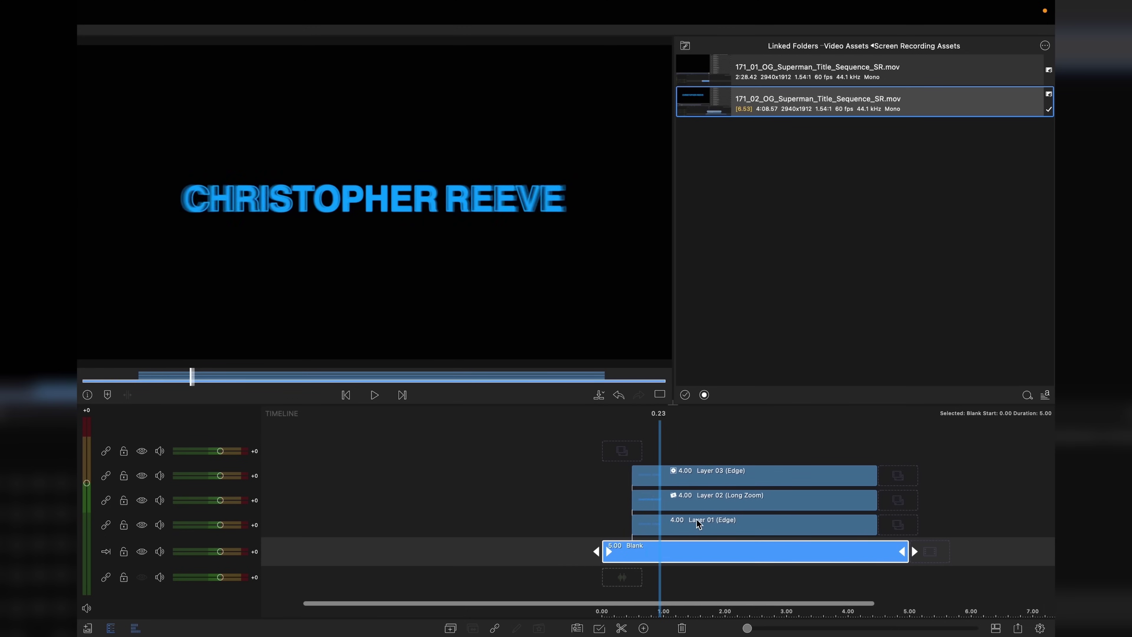
scroll(696, 518, right, 5)
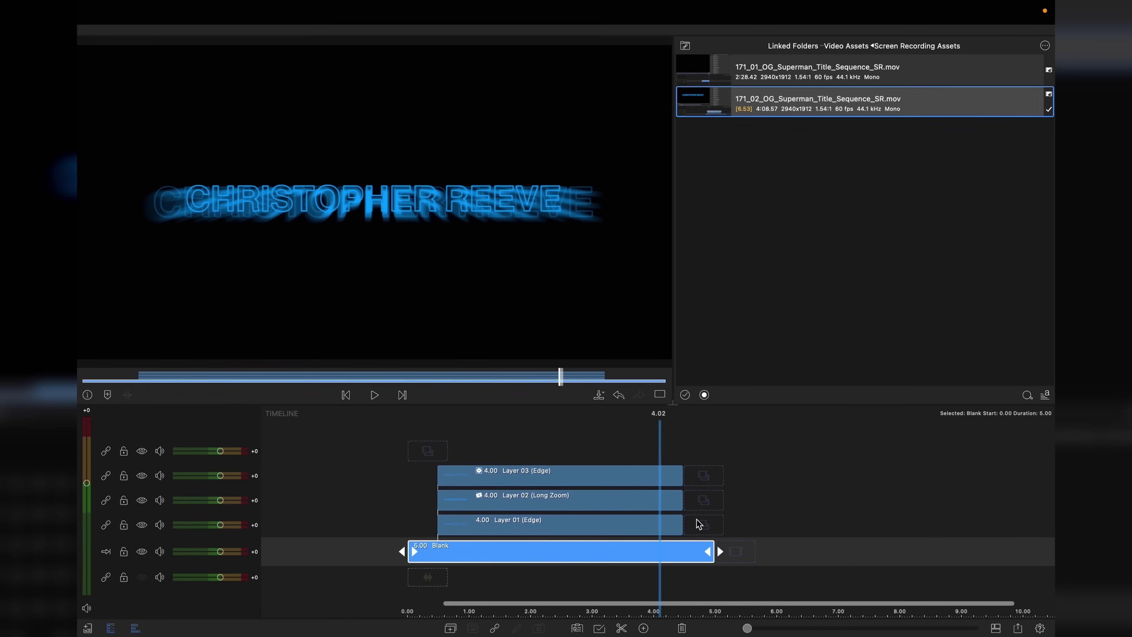
key(space)
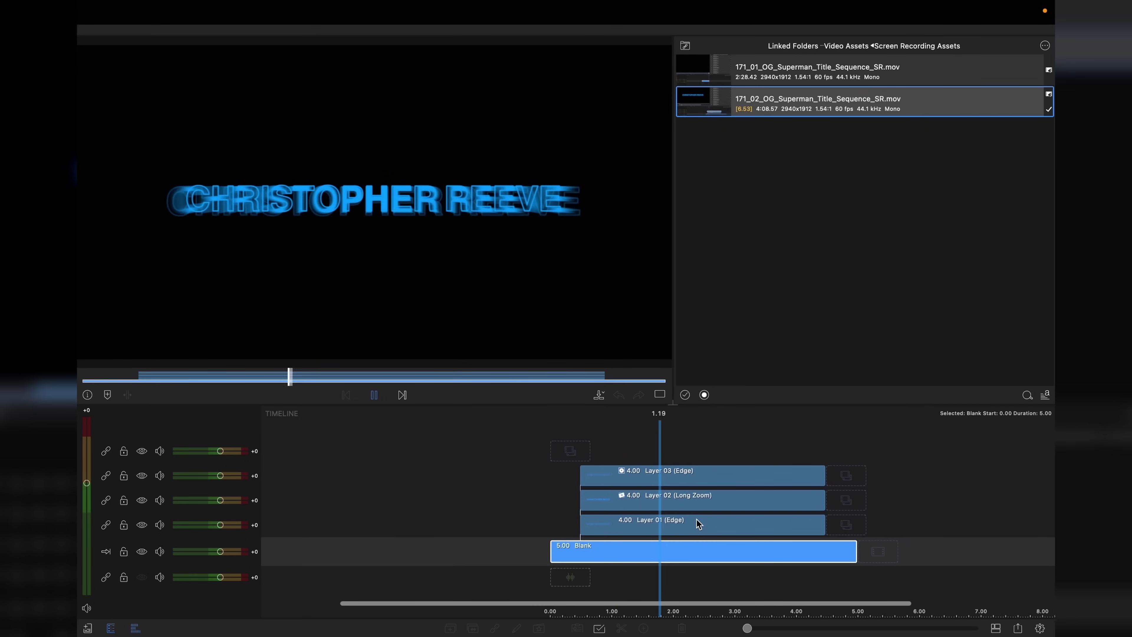
- Export the sequence as a Standard (20Mbps) movie to the Rendered Movies folder
click(1021, 613)
click(1018, 629)
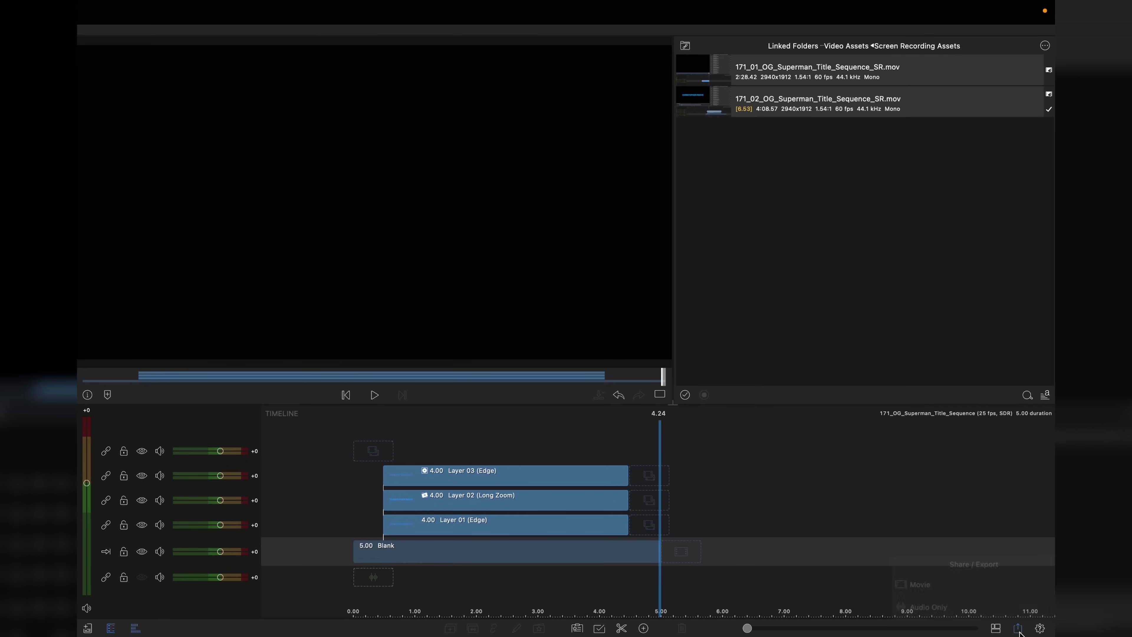
click(938, 489)
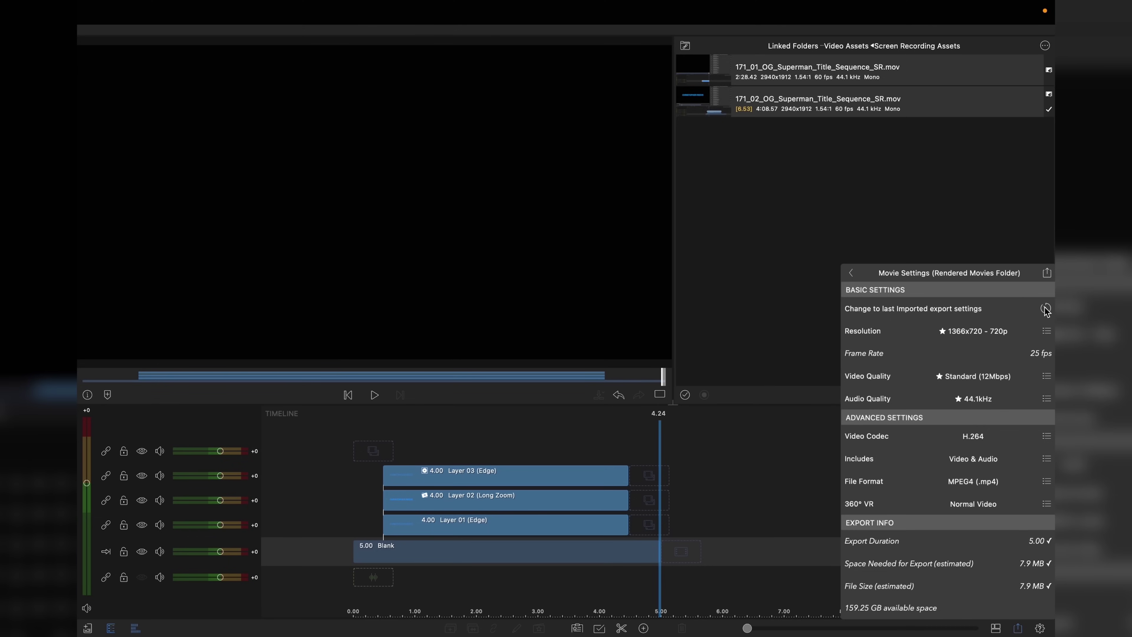
click(1047, 375)
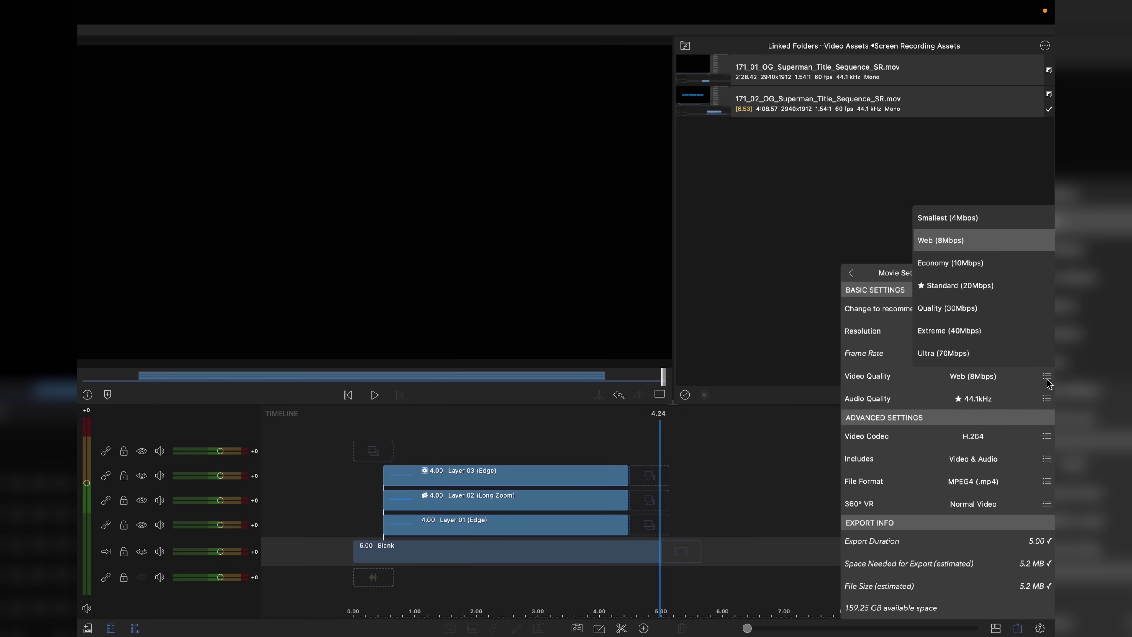
click(976, 286)
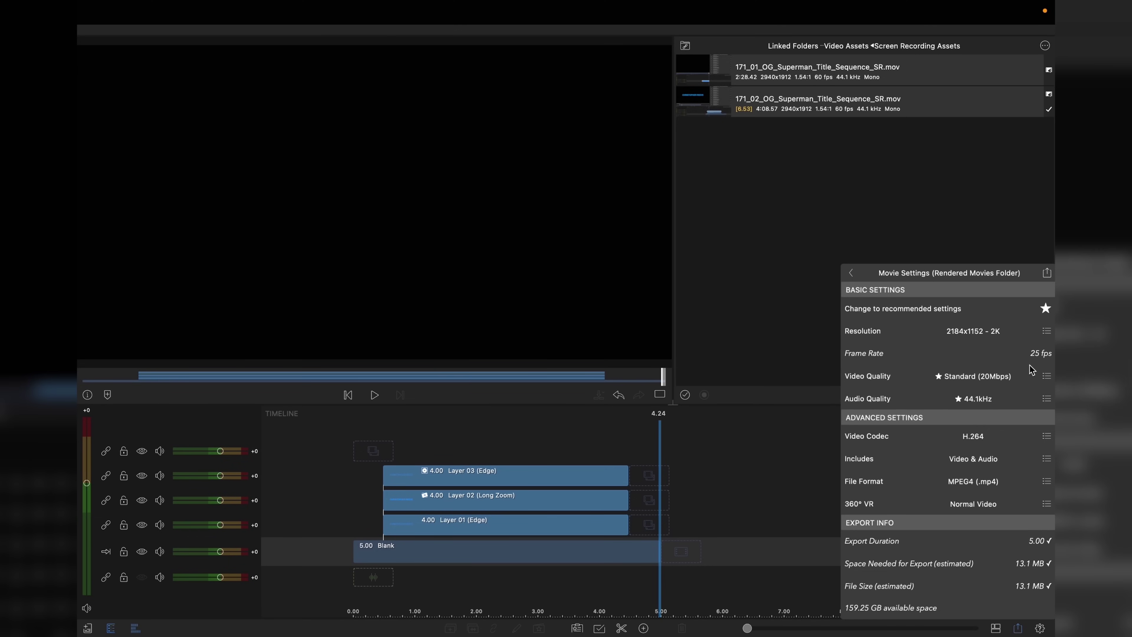
click(1046, 273)
click(1046, 565)
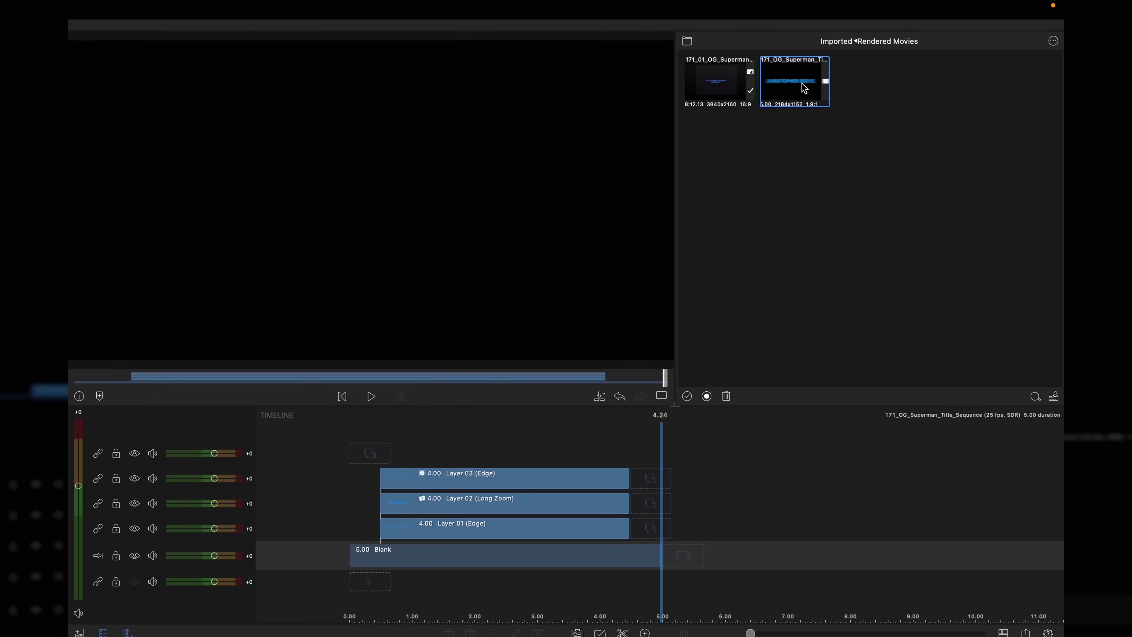
- Place the rendered 171_OG_Superman_Title_C_Reeve movie after the Blank clip, play it, and open Frame & Fit
drag(802, 84, 710, 551)
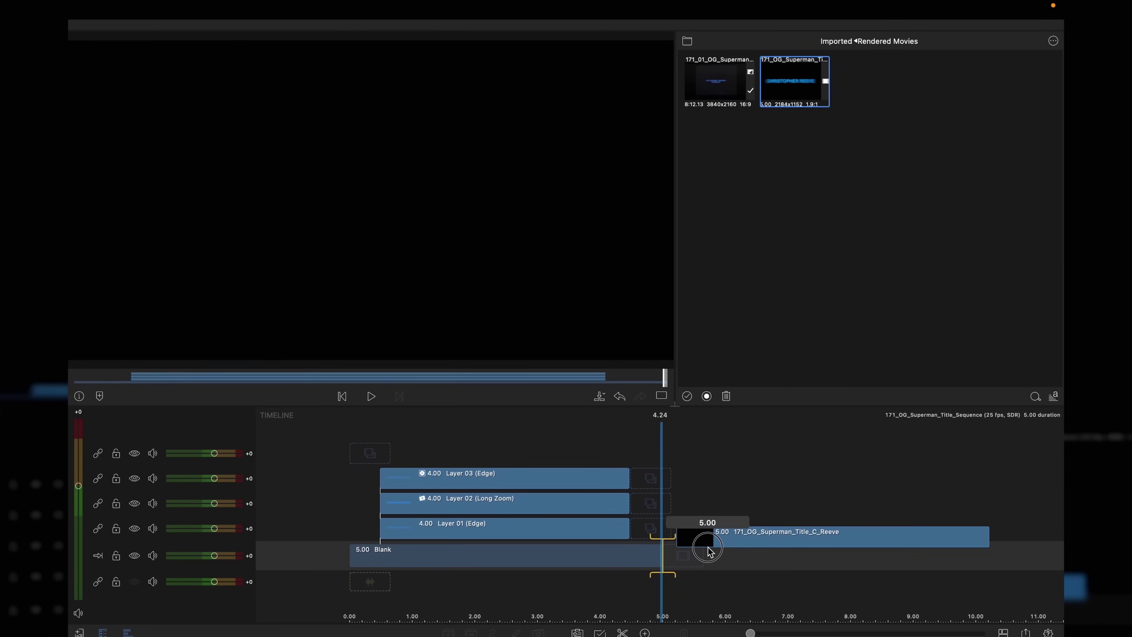
click(776, 510)
scroll(741, 503, left, 5)
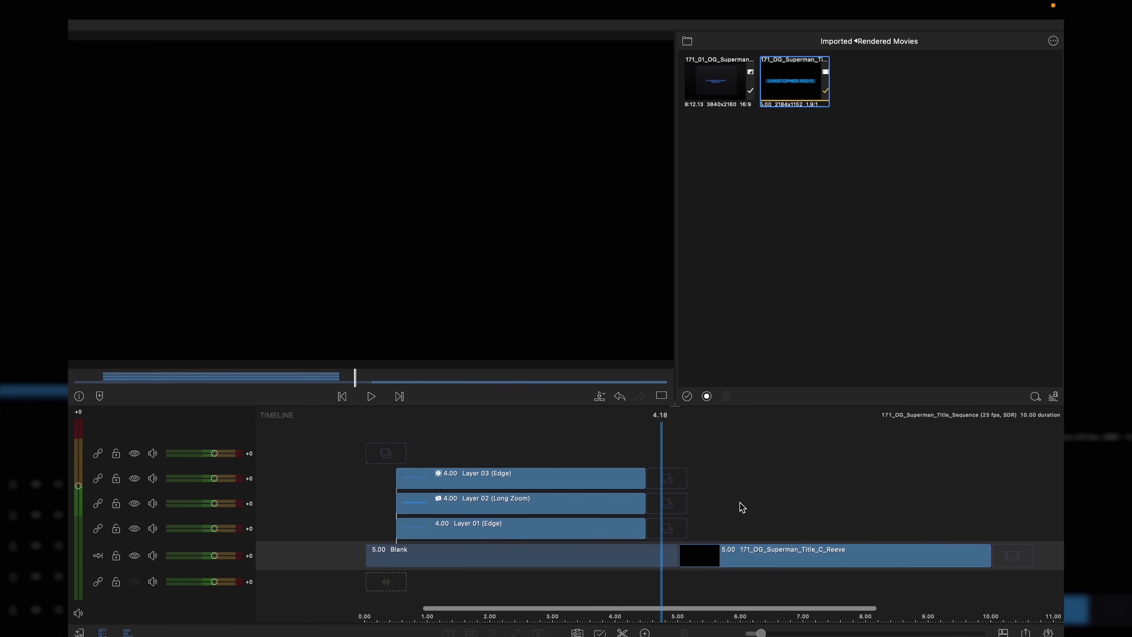
key(space)
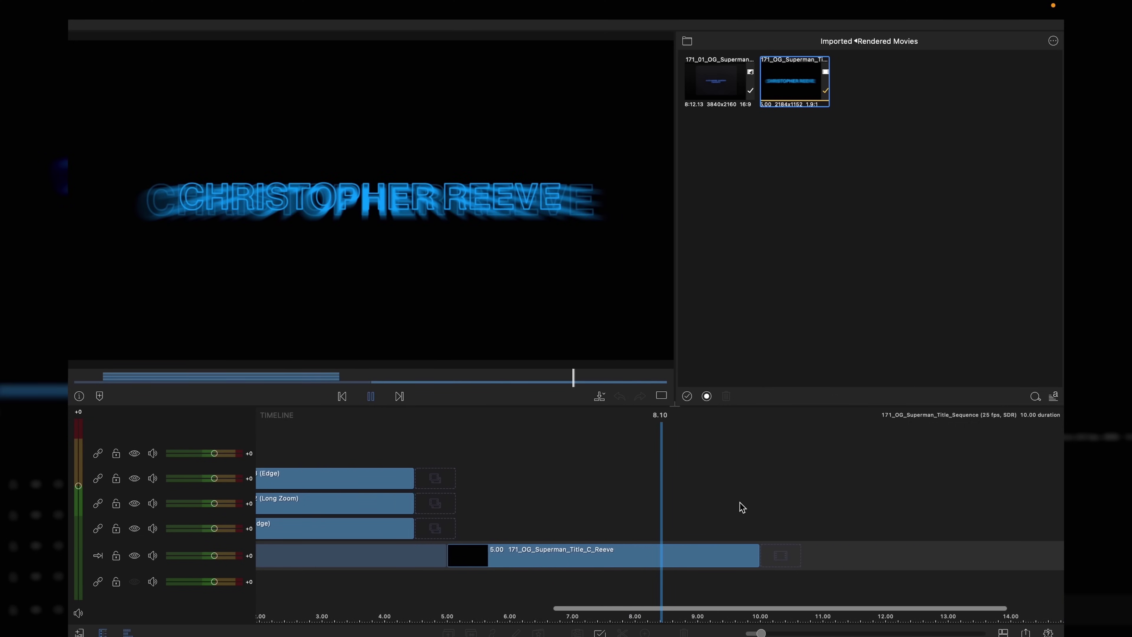
scroll(739, 502, left, 5)
click(671, 554)
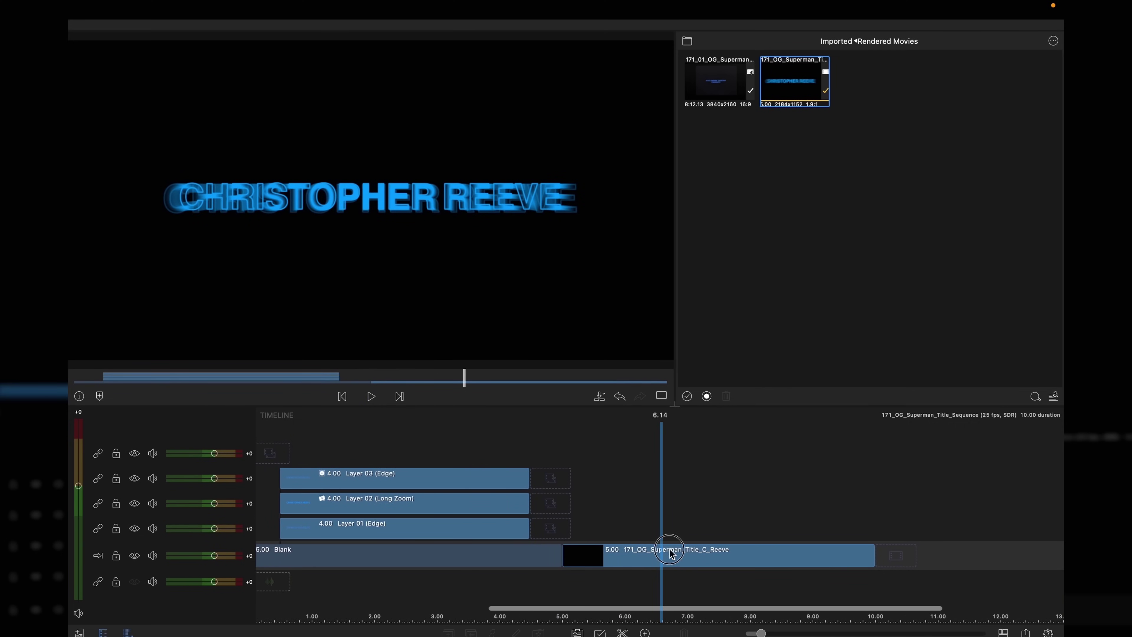
double_click(676, 551)
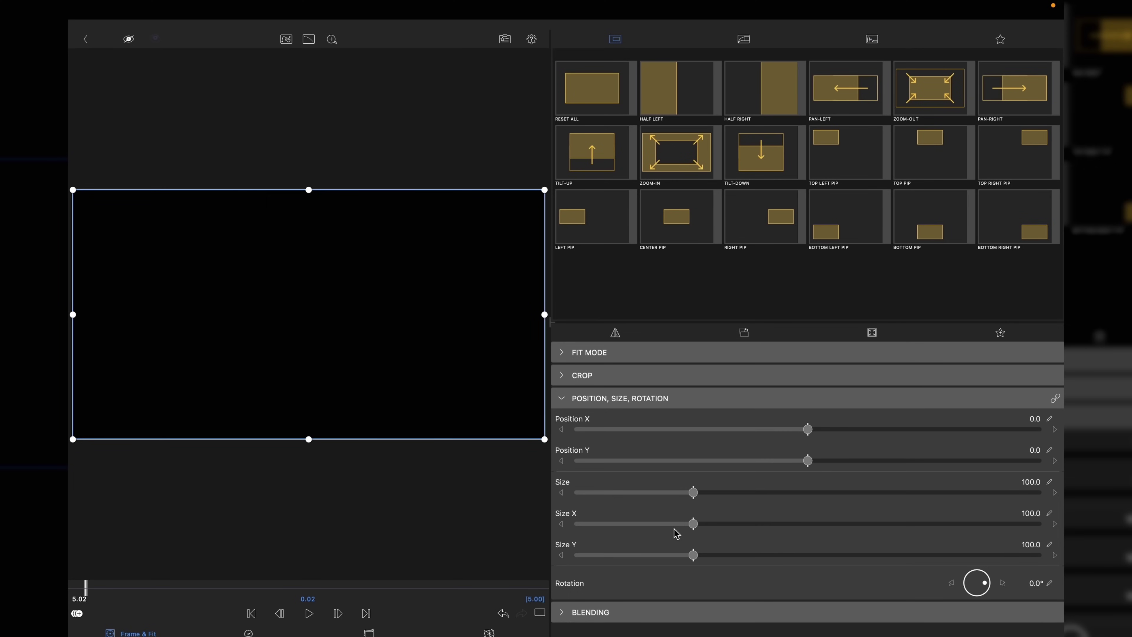
- Keyframe the title's start at Size 51.3, rotated 23°, positioned up and left
key(Left)
click(77, 614)
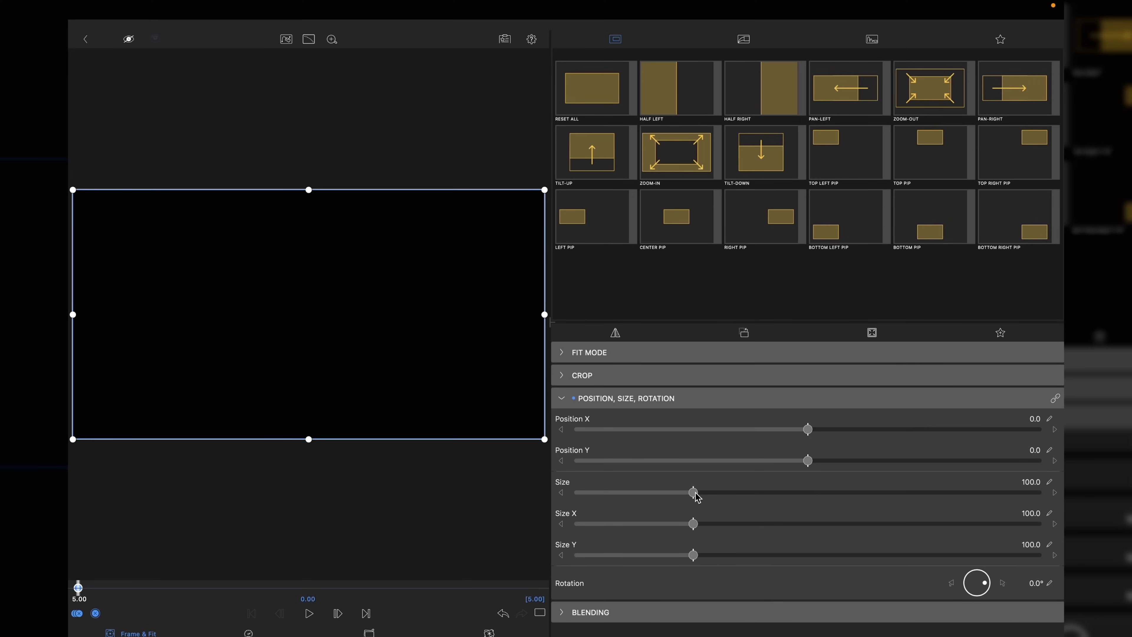
drag(694, 492, 638, 493)
drag(985, 582, 983, 579)
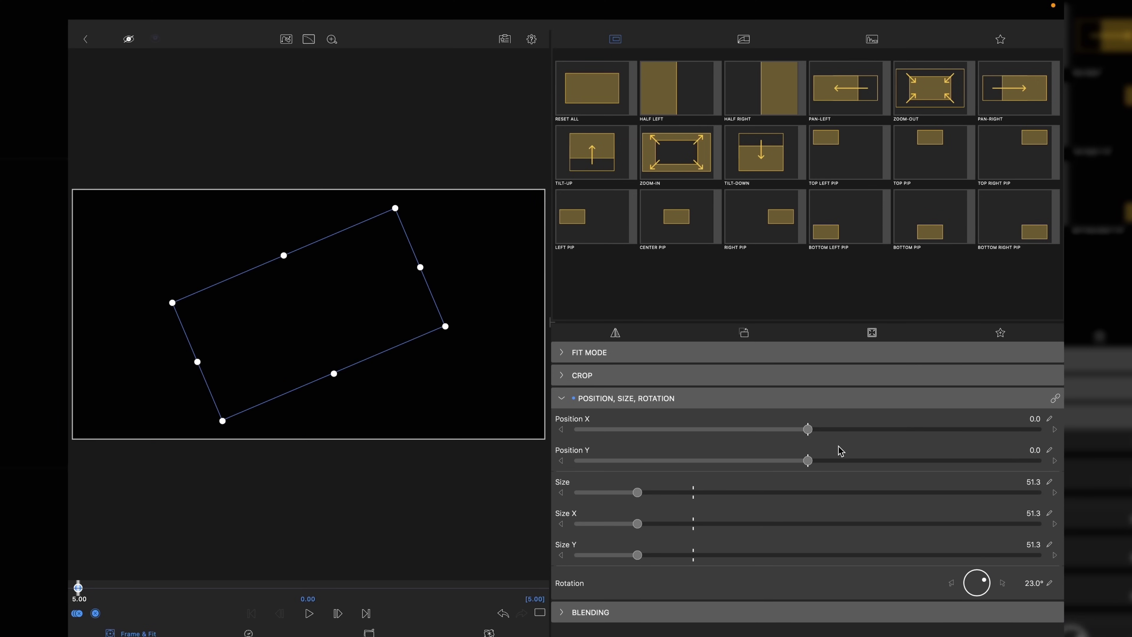
drag(397, 301, 258, 247)
drag(266, 586, 328, 595)
- At 2.17 seconds, centre the title at 0° rotation and enlarge it to Size 289.6
click(96, 613)
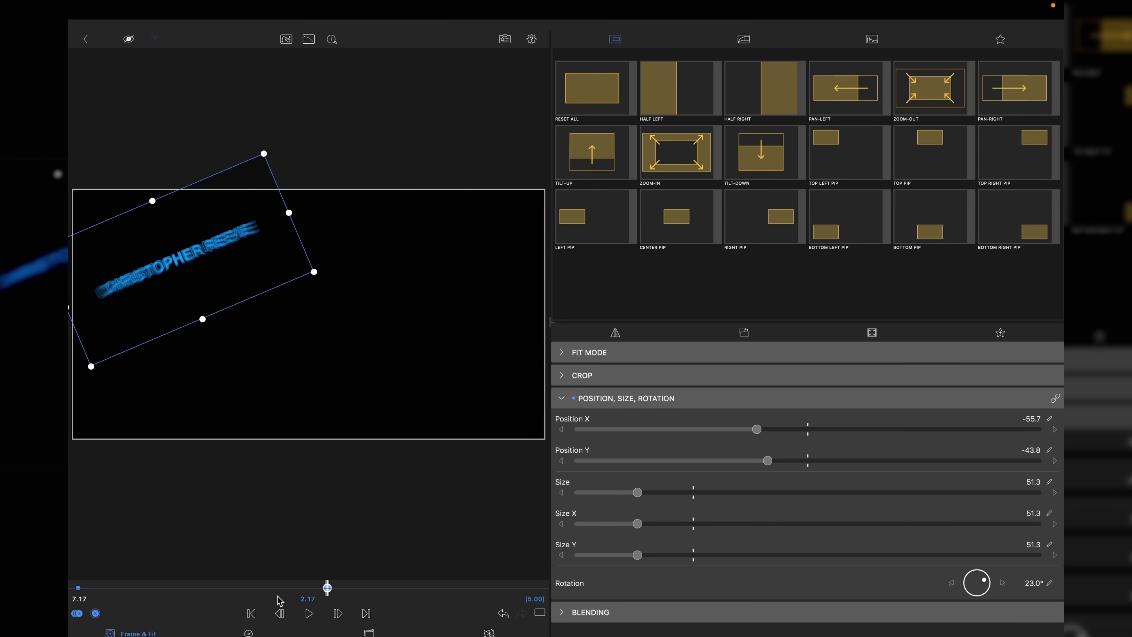
double_click(638, 492)
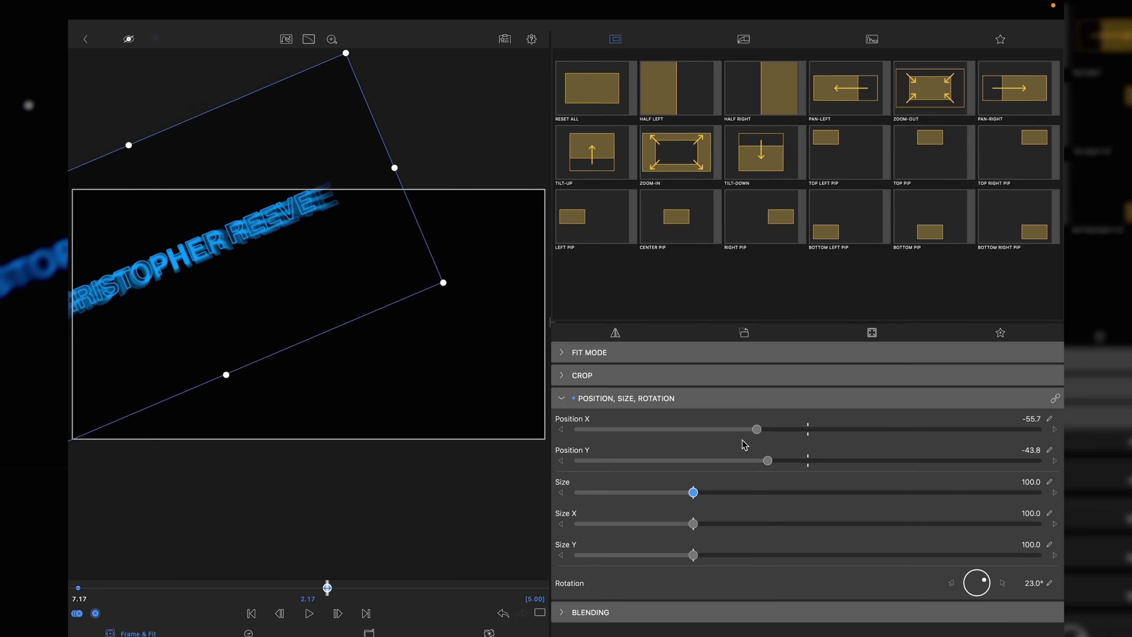
double_click(757, 429)
drag(693, 492, 910, 493)
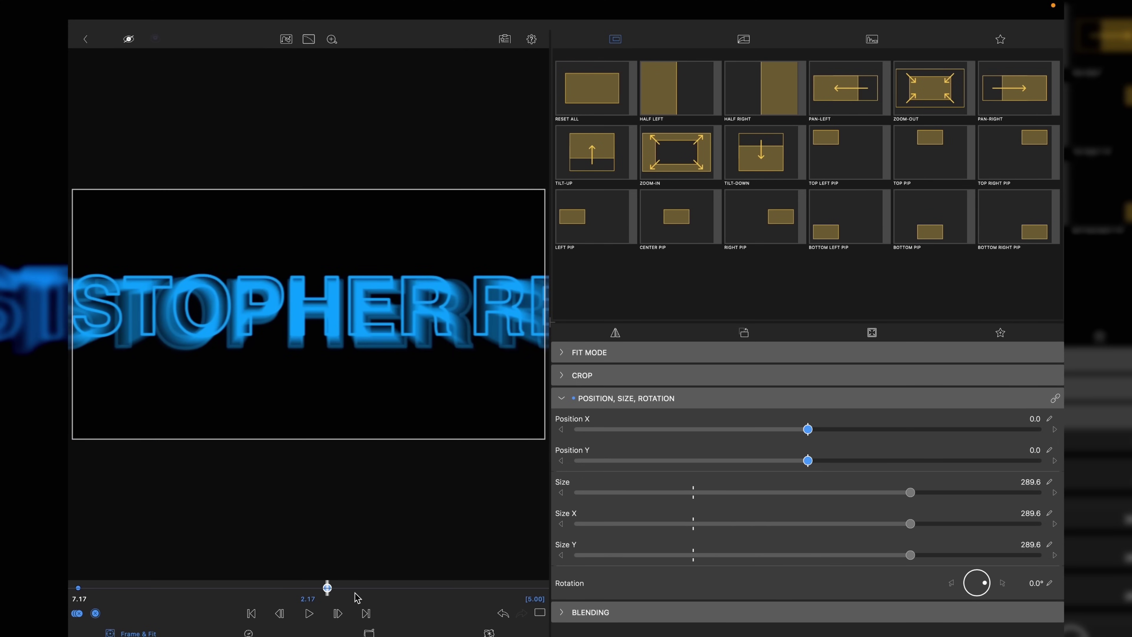
drag(327, 588, 301, 592)
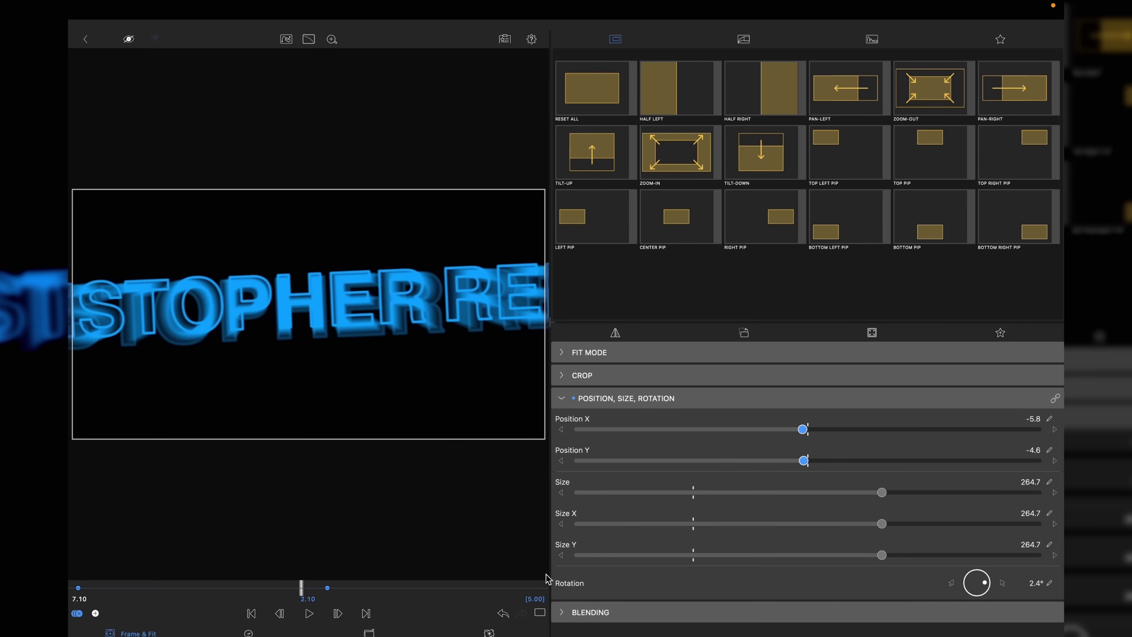
click(579, 615)
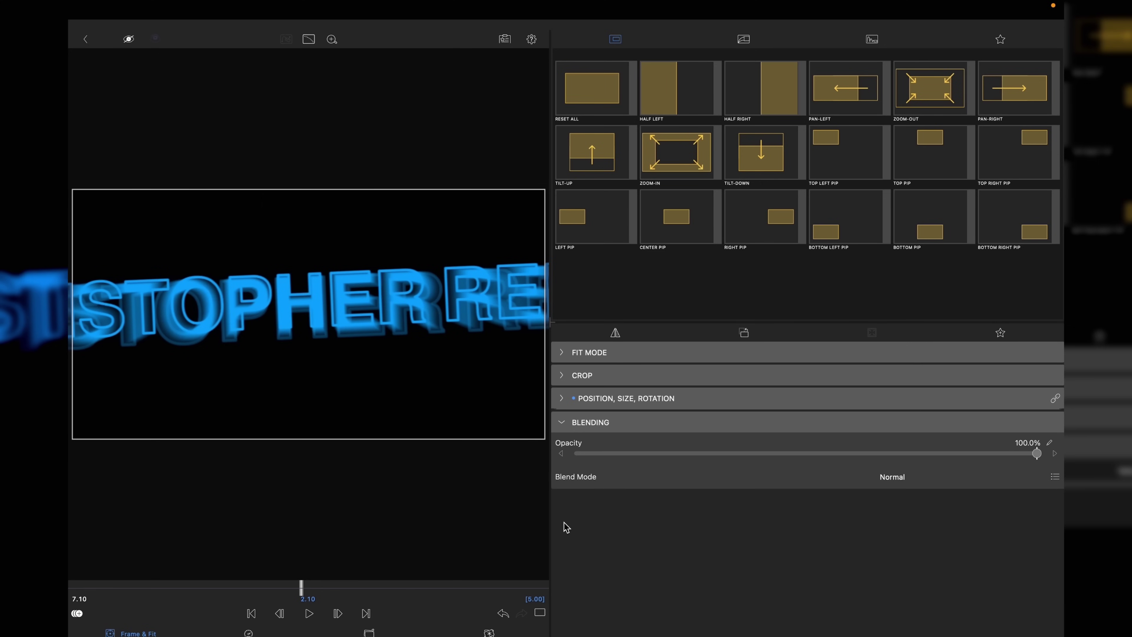
- Keyframe opacity at 2.10 and fade the title to 0% about three seconds in
key(k)
drag(301, 588, 330, 590)
drag(1036, 456, 550, 469)
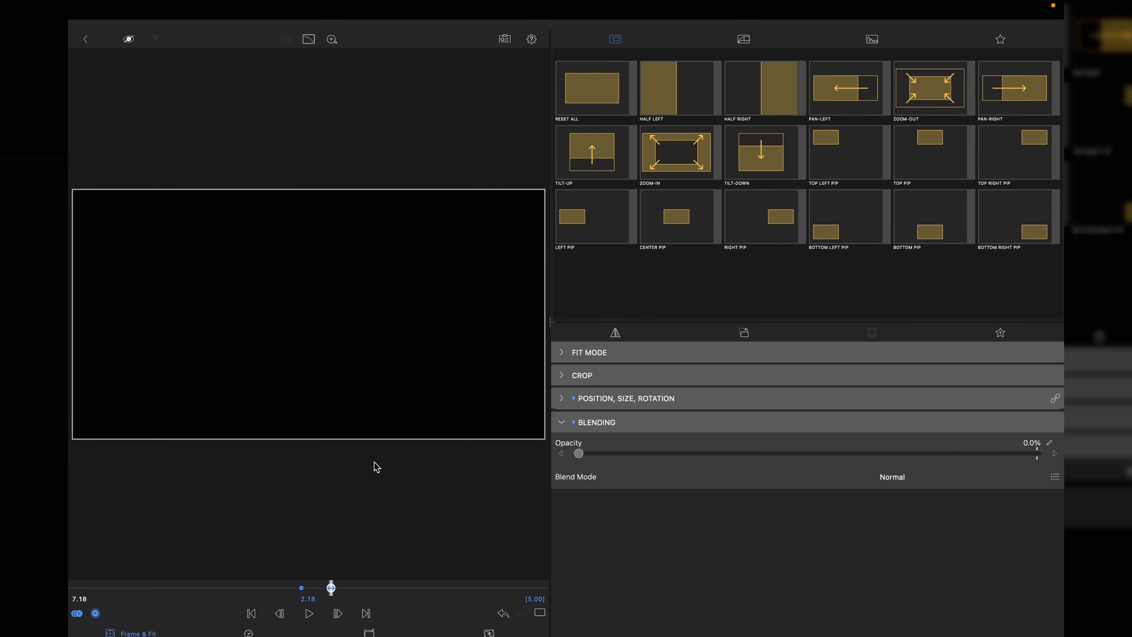
click(86, 40)
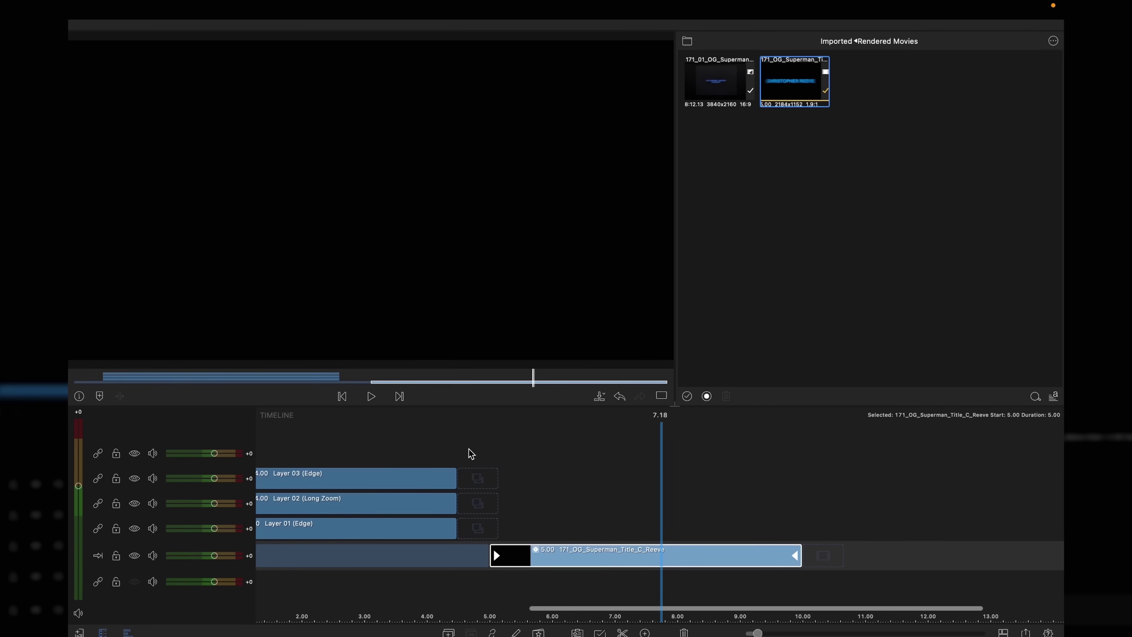
- Redo the fade so the title reaches 0% opacity at about 3.1 seconds
scroll(472, 455, left, 10)
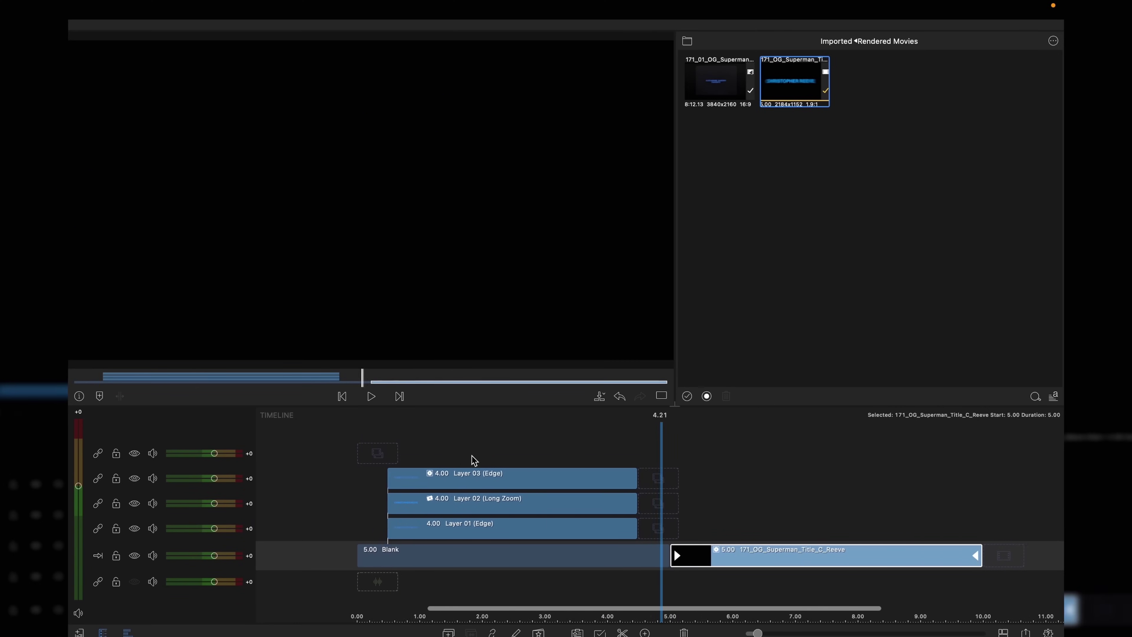
scroll(473, 460, right, 12)
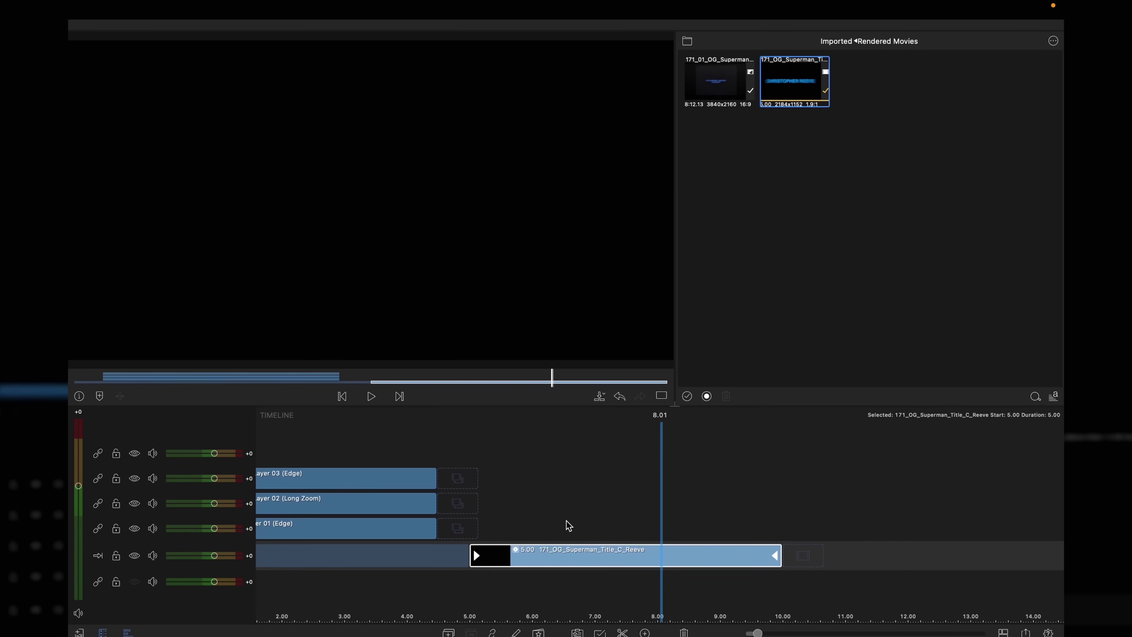
key(e)
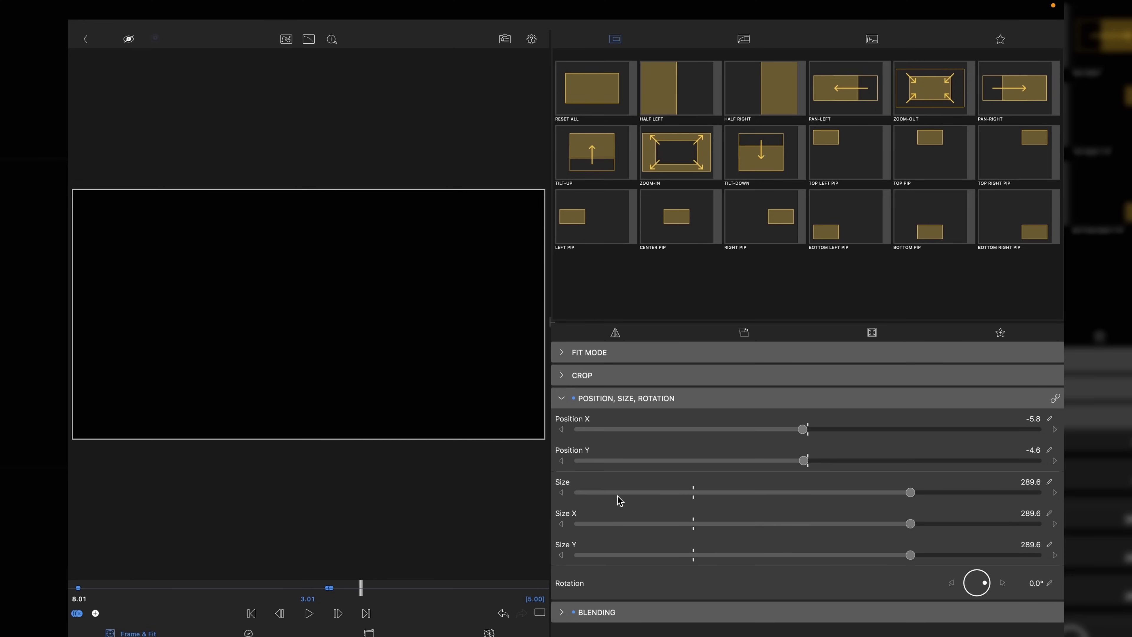
click(554, 613)
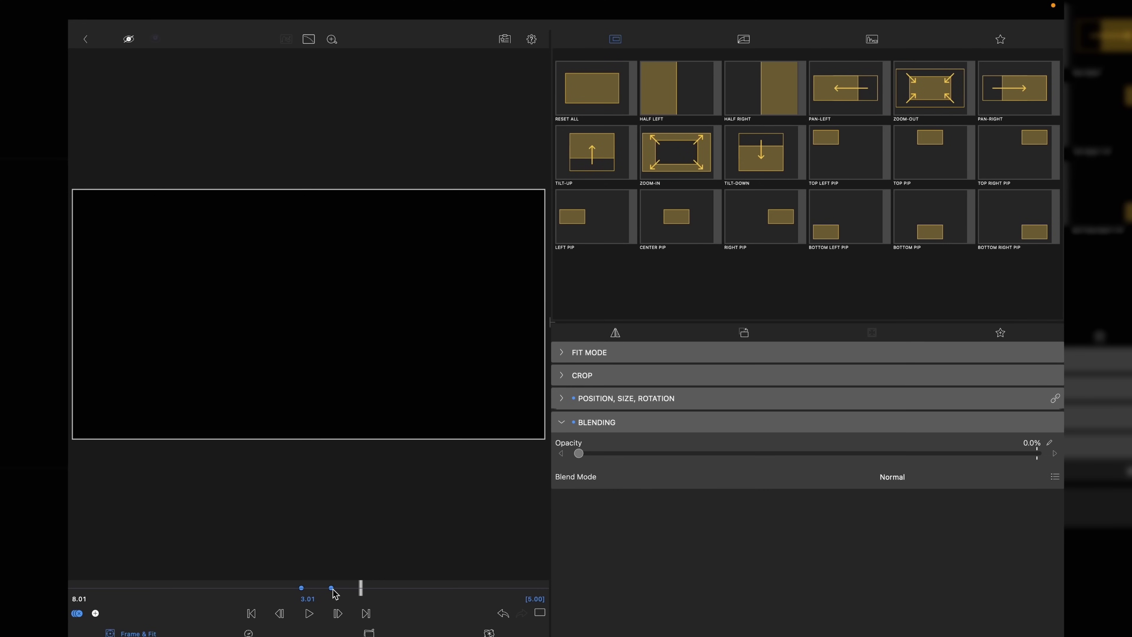
drag(334, 590, 406, 588)
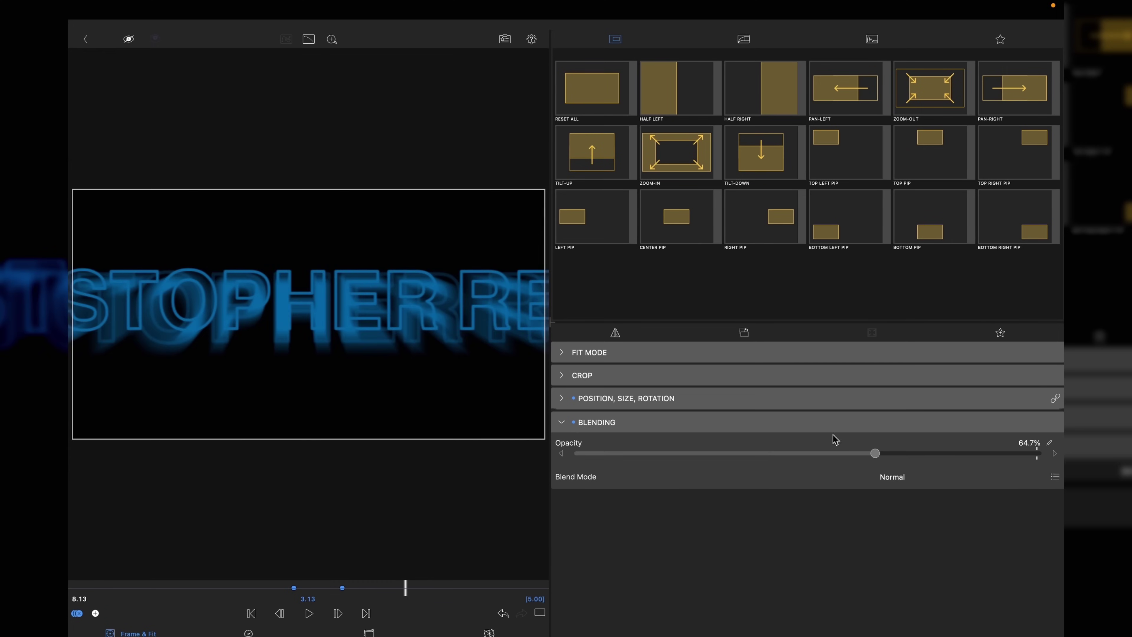
drag(873, 453, 495, 459)
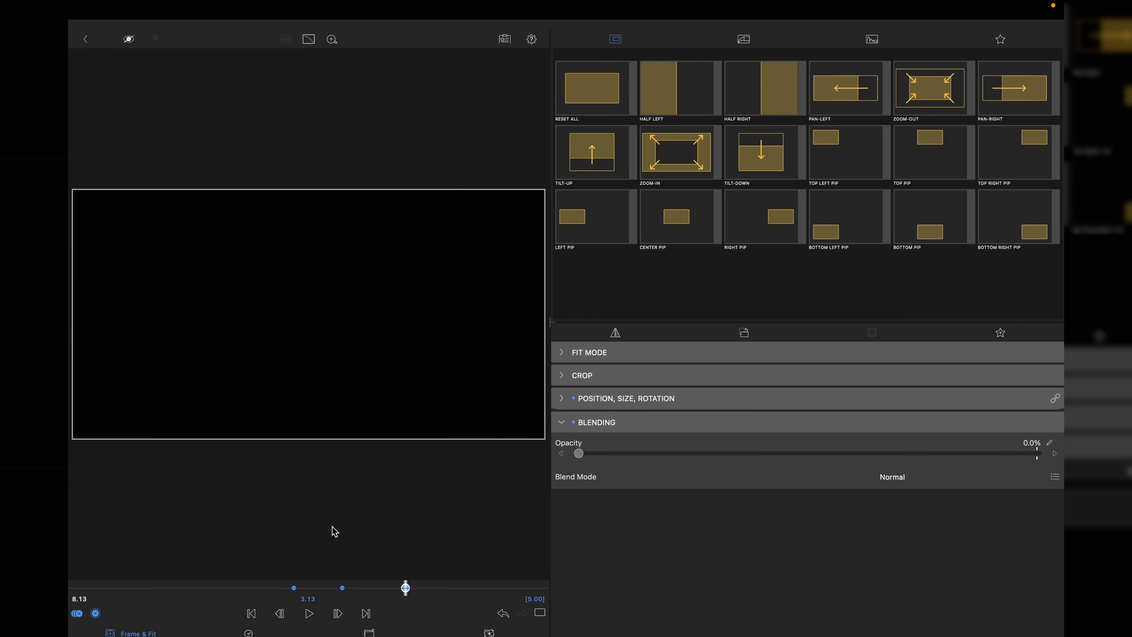
drag(398, 593, 391, 590)
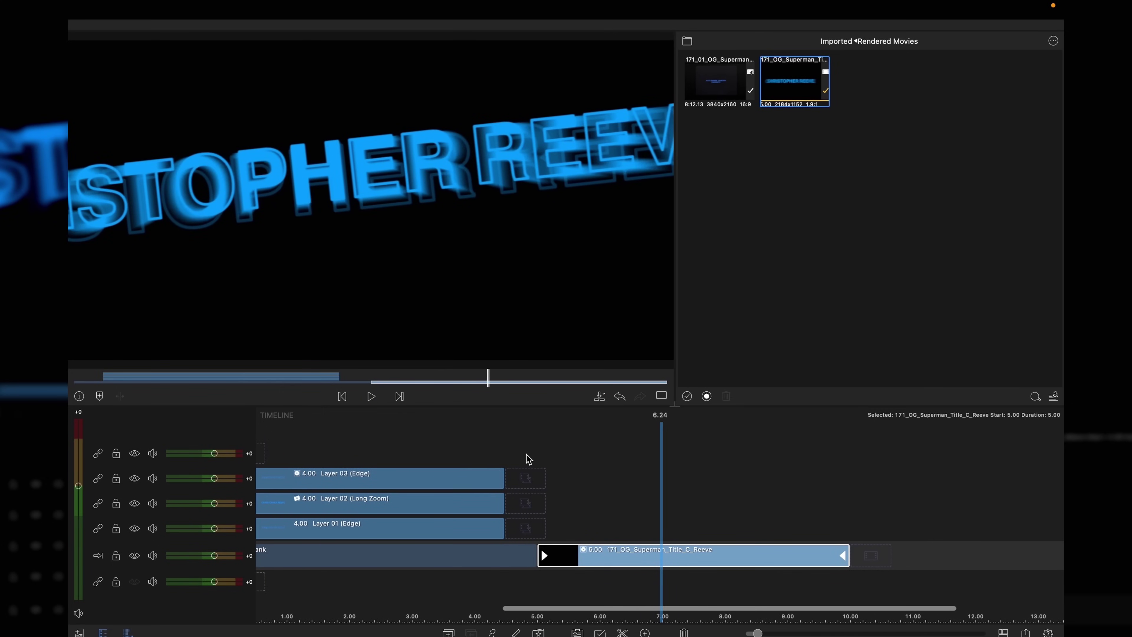
- In Frame & Fit, delete the title's keyframe at 2.18 and step back to 2.17
double_click(654, 546)
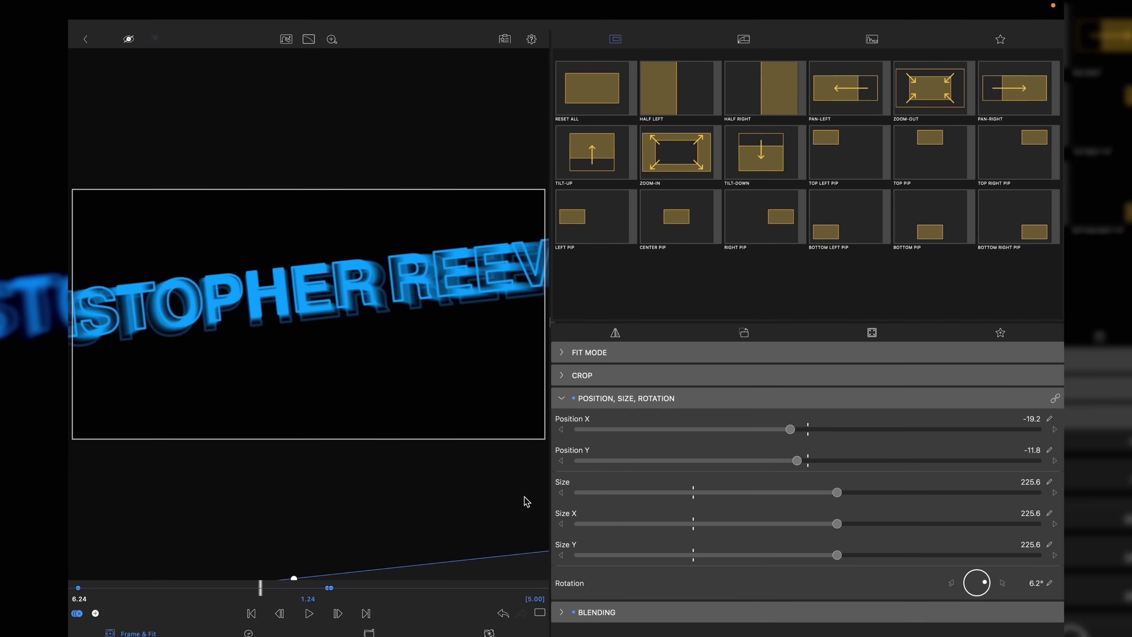
drag(263, 590, 338, 597)
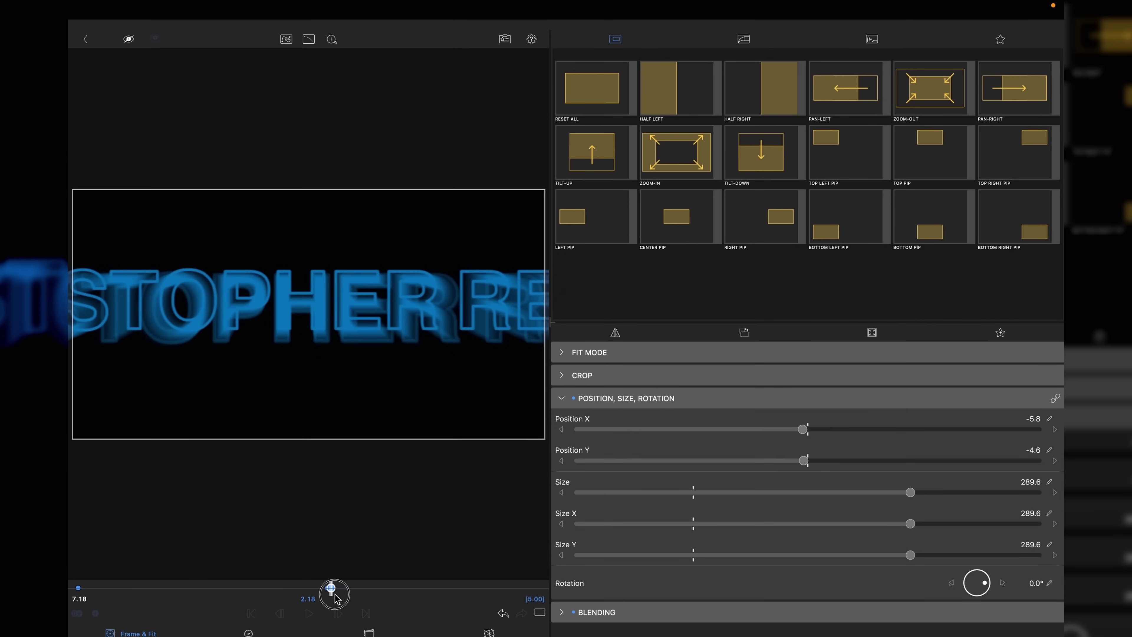
drag(336, 598, 331, 596)
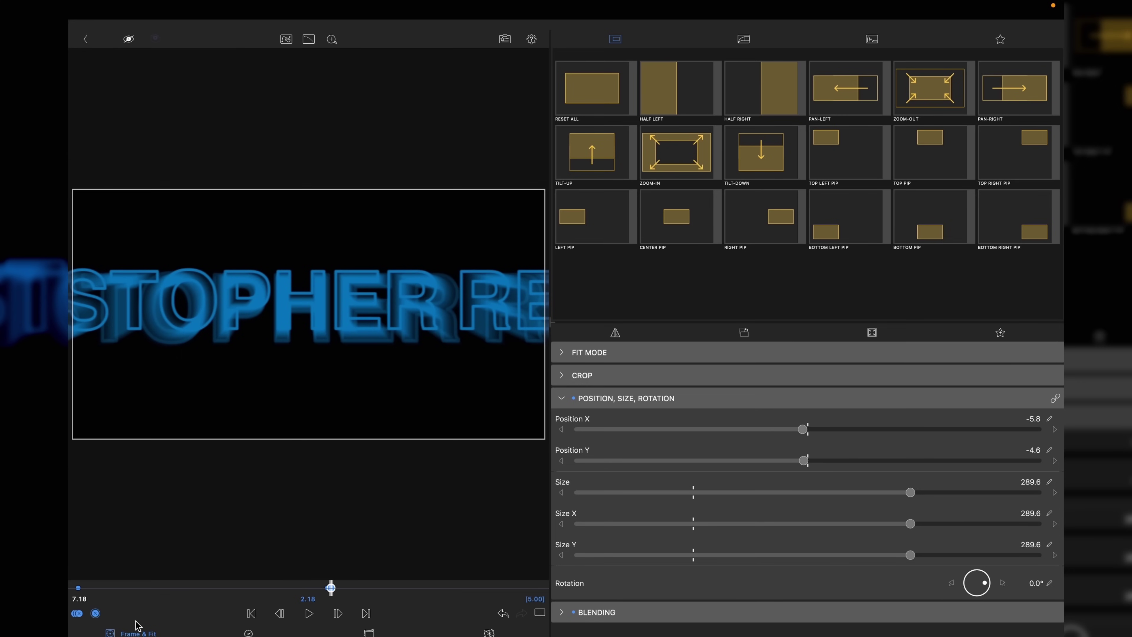
click(95, 613)
mouse_move(329, 595)
mouse_down()
mouse_move(306, 595)
mouse_move(346, 595)
mouse_up()
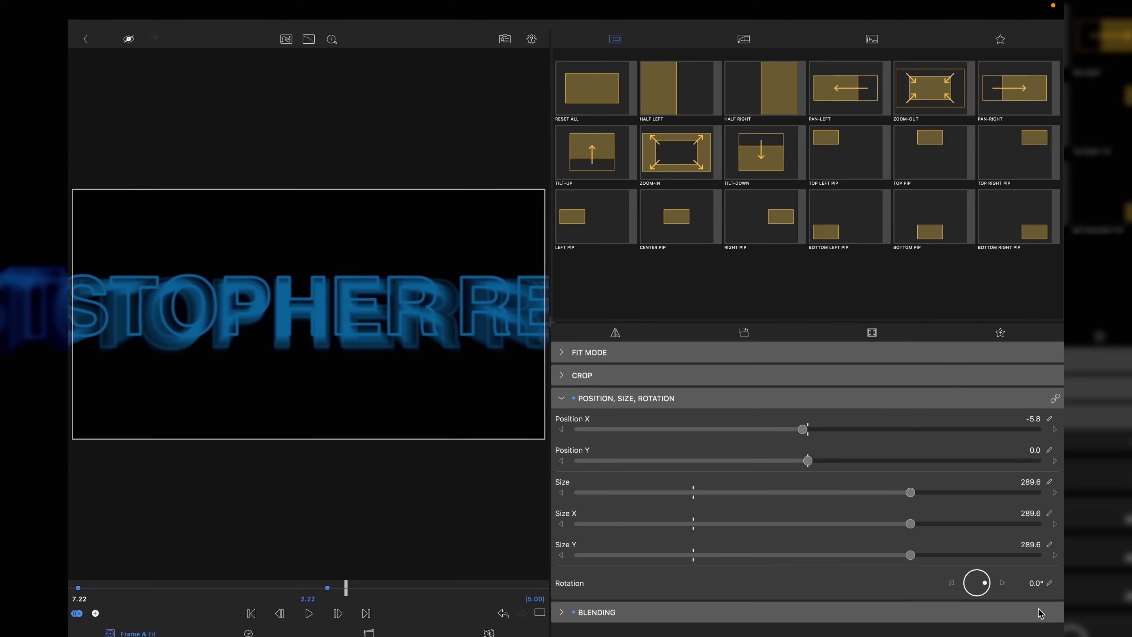
- Rotate the title to -18.7°, enlarge it to 338.4% and move it down-right
drag(971, 585, 976, 583)
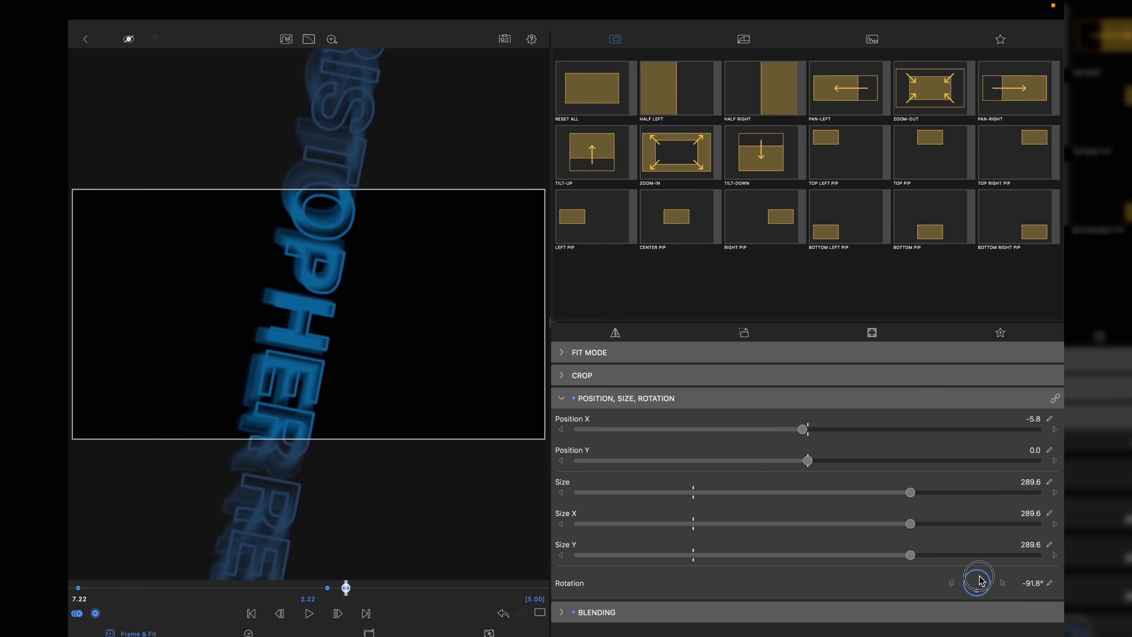
drag(981, 579, 976, 576)
mouse_move(346, 588)
mouse_down()
mouse_move(401, 588)
mouse_move(328, 586)
mouse_move(368, 589)
mouse_up()
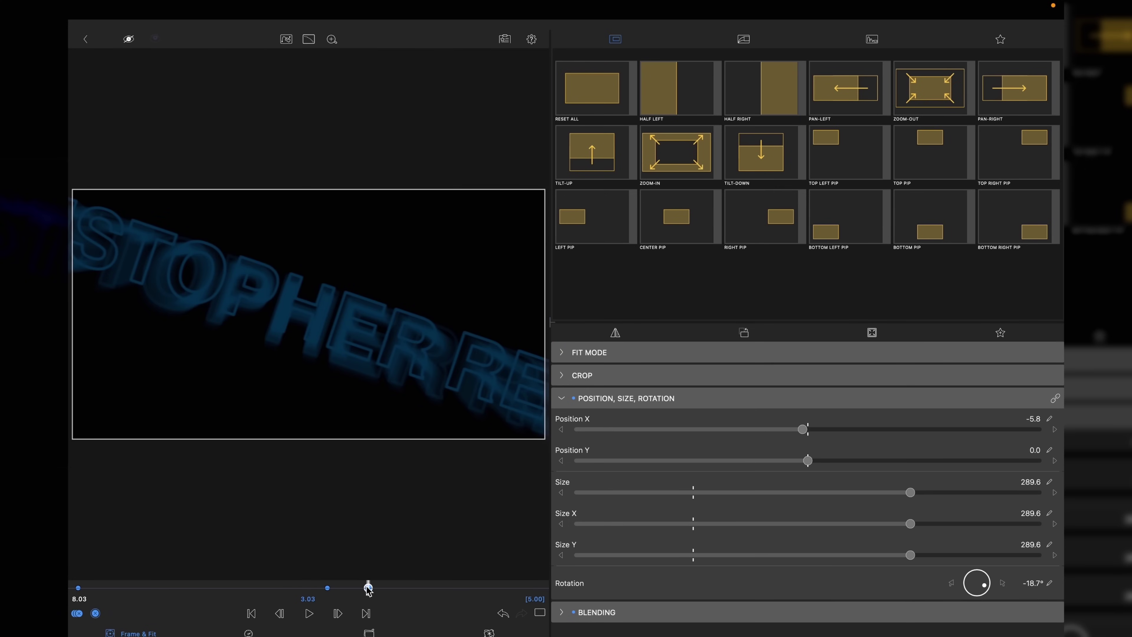
drag(910, 494, 966, 492)
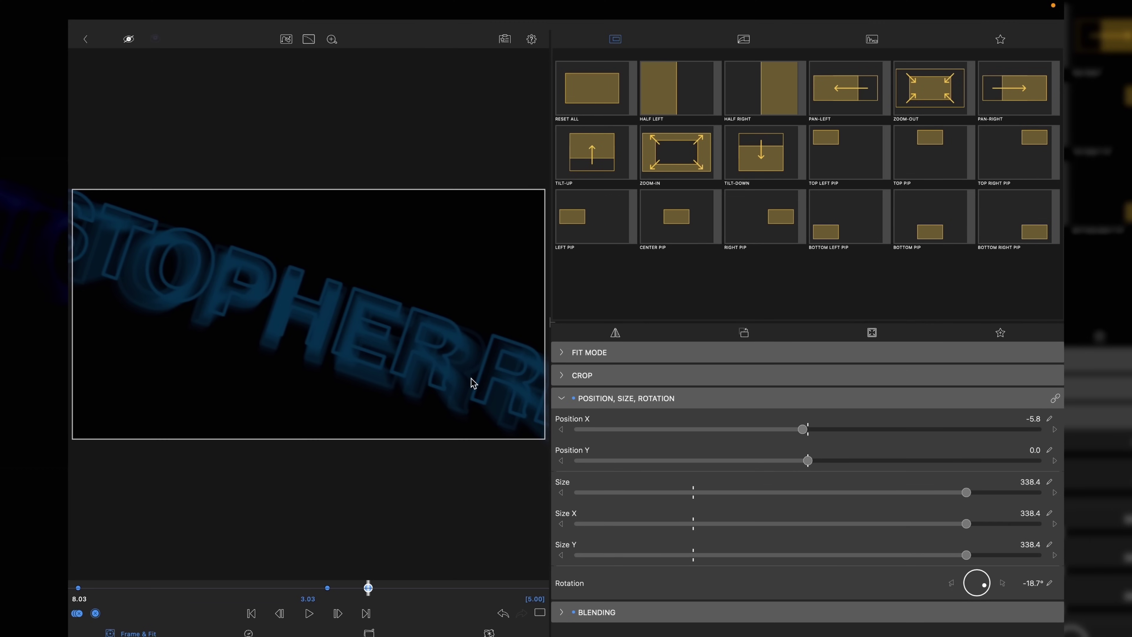
drag(366, 321, 513, 414)
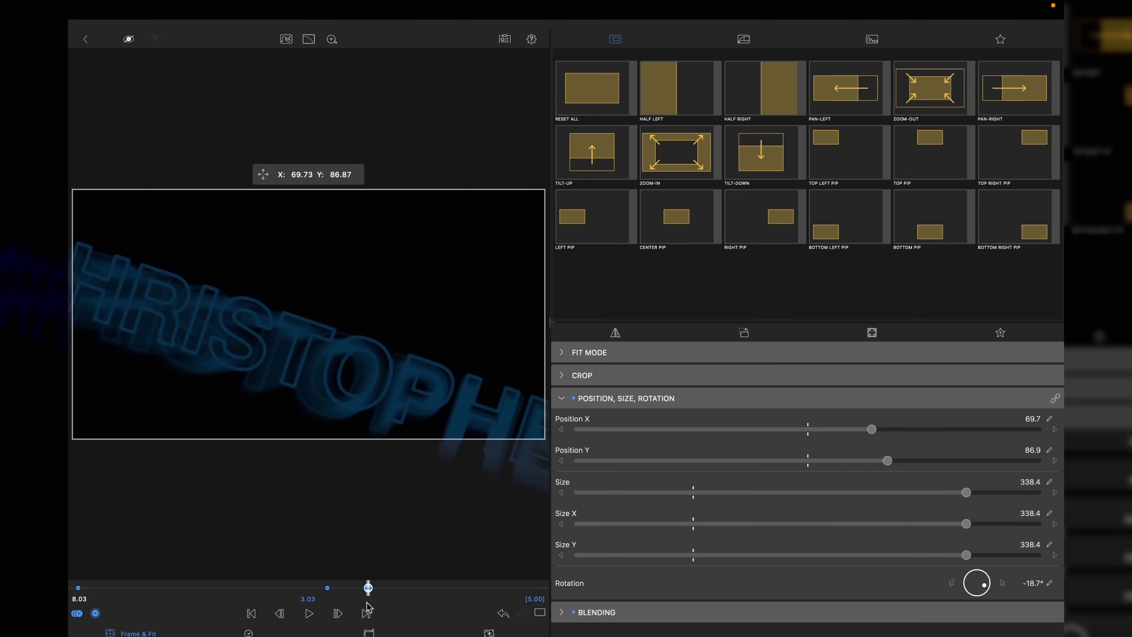
- Review the fade-out animation and shift the final keyframe later to 4.24
drag(368, 588, 267, 586)
key(space)
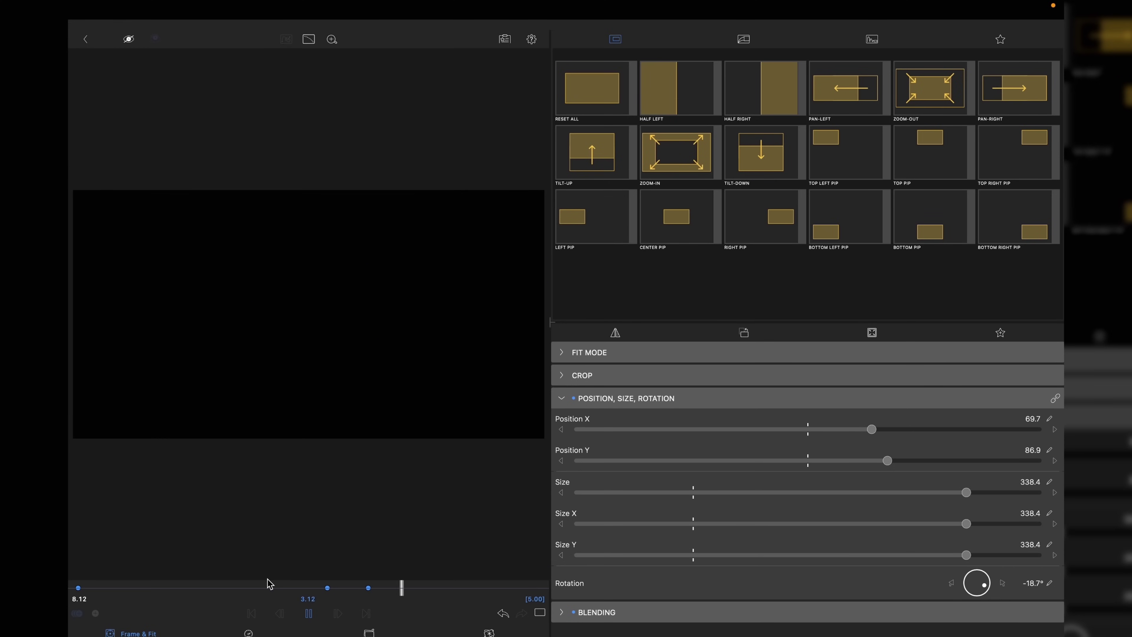
drag(440, 590, 478, 587)
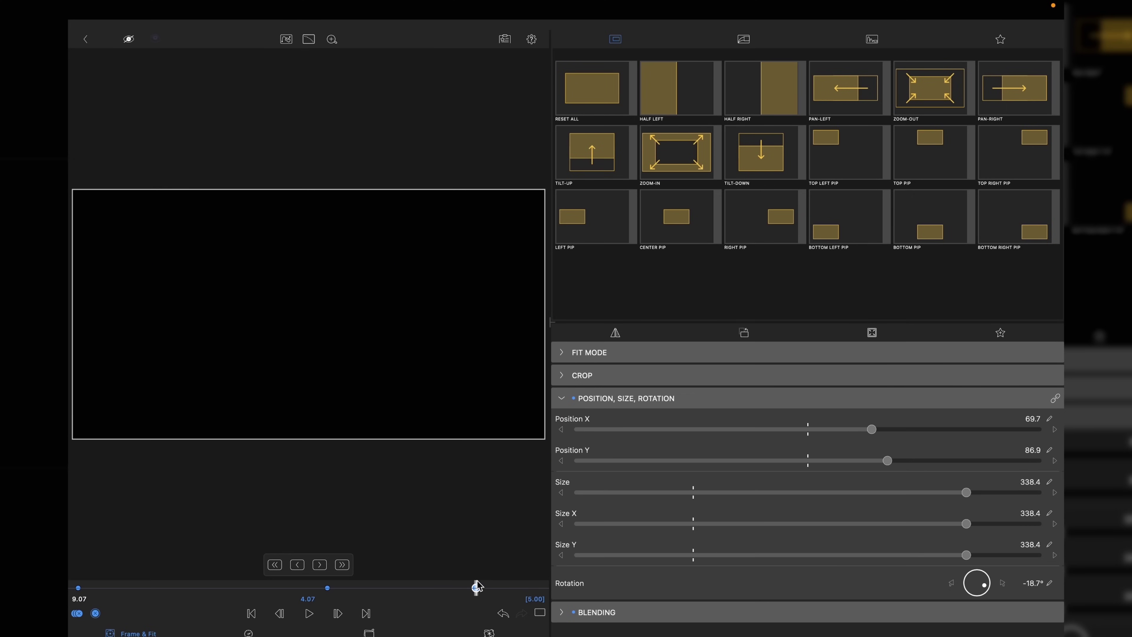
drag(326, 587, 356, 589)
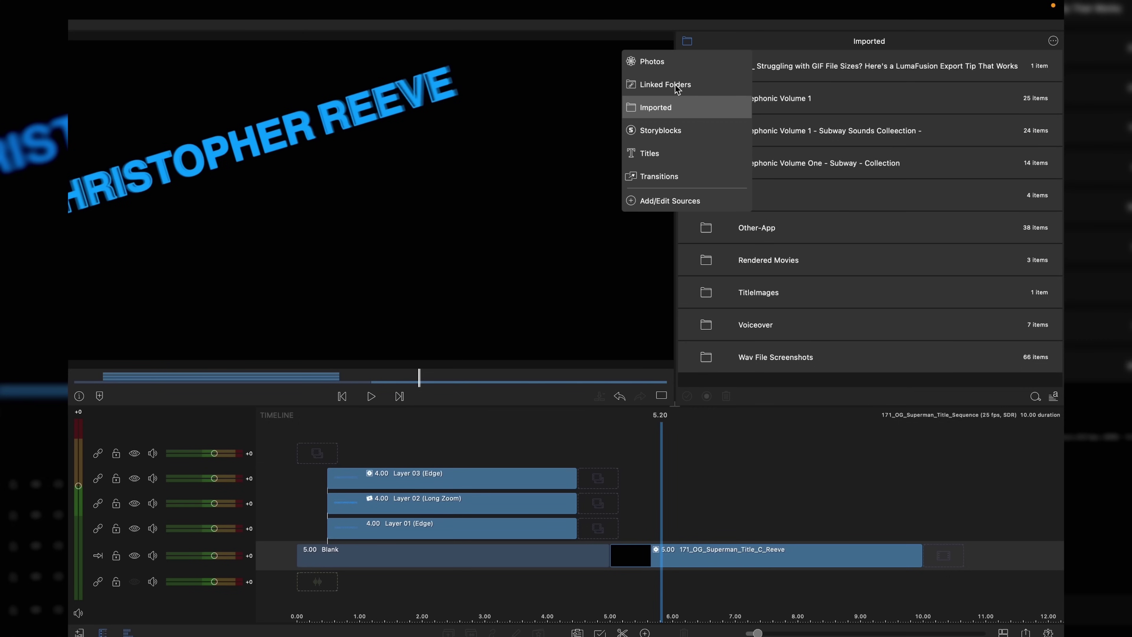
- Preview 00035_whoosh_sound from Cinephonic Volume One > Whoosh Sounds and place it under the title at 5.00
click(666, 84)
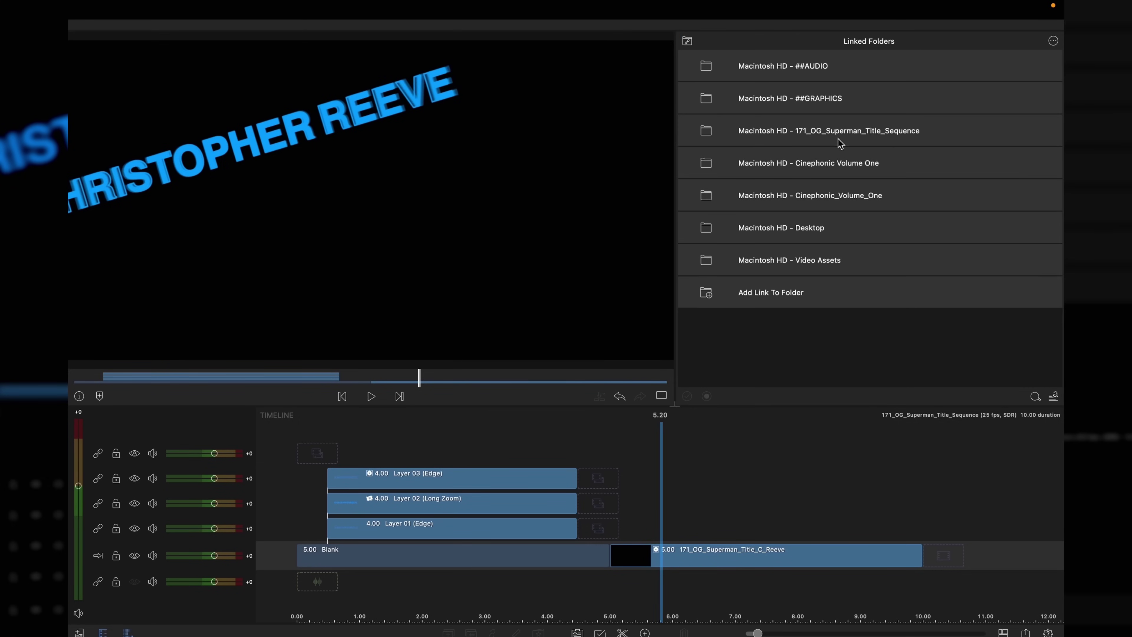
click(815, 163)
scroll(814, 169, down, 10)
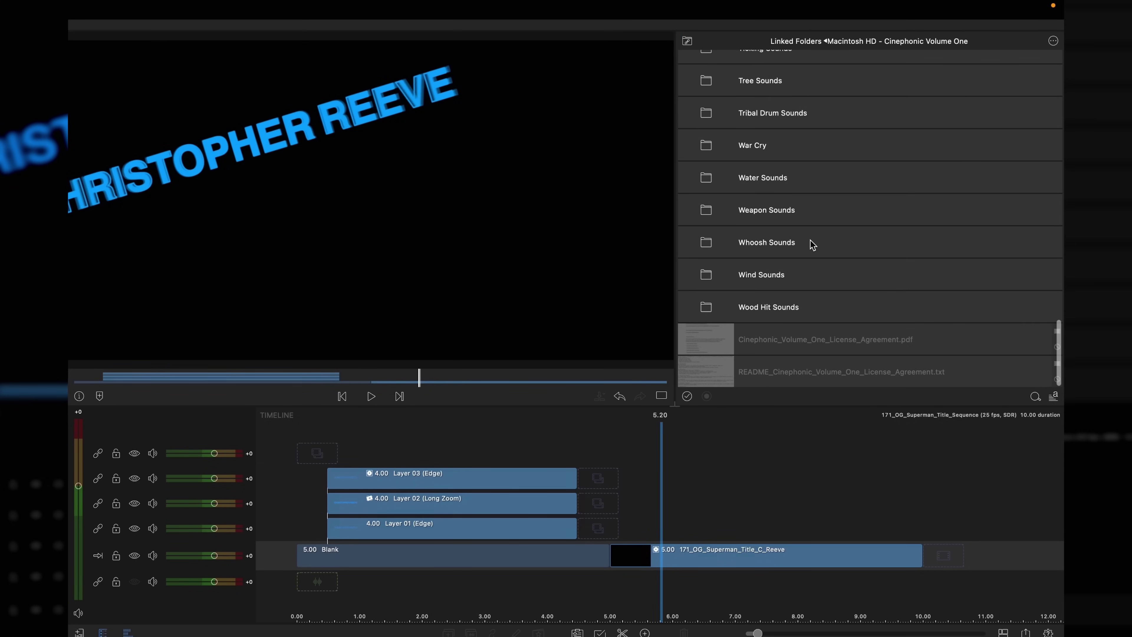
click(812, 245)
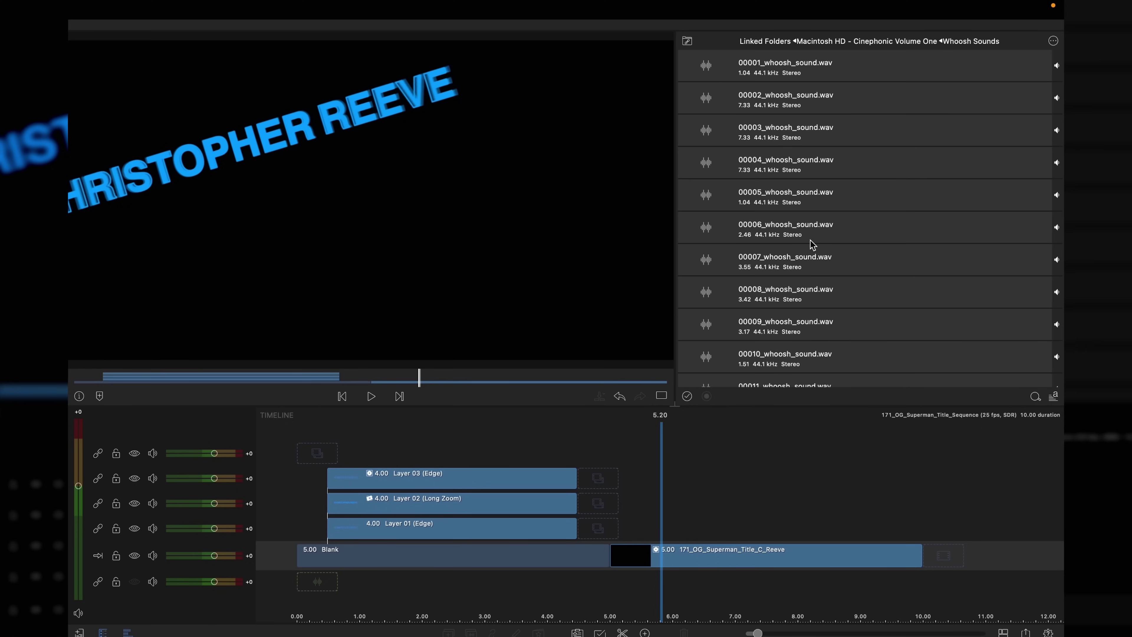
scroll(821, 273, down, 10)
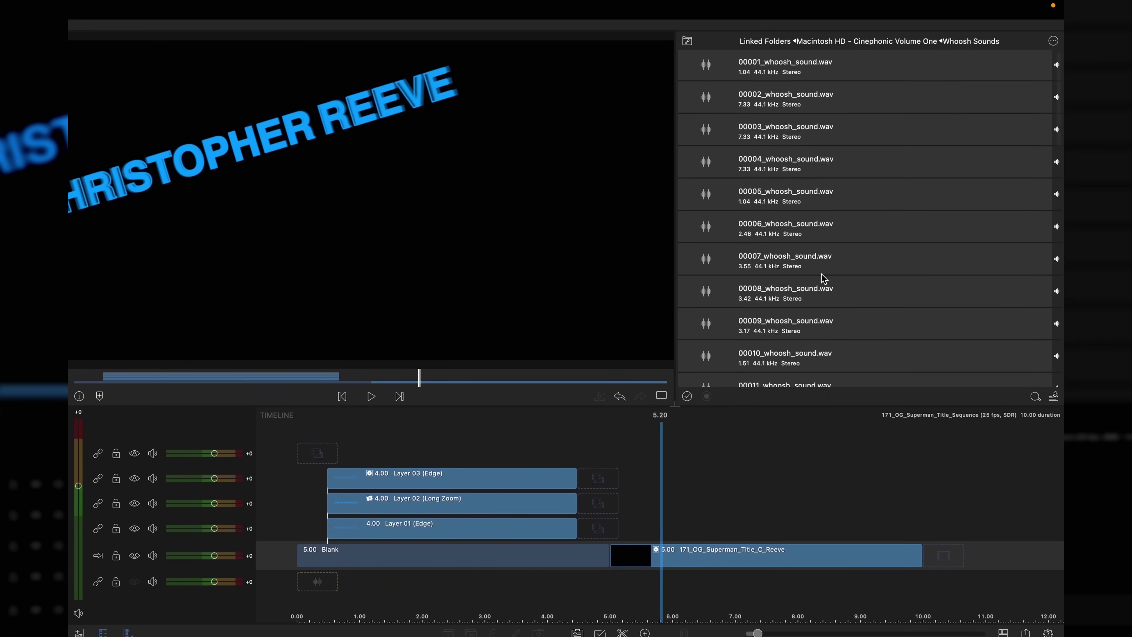
scroll(822, 273, down, 10)
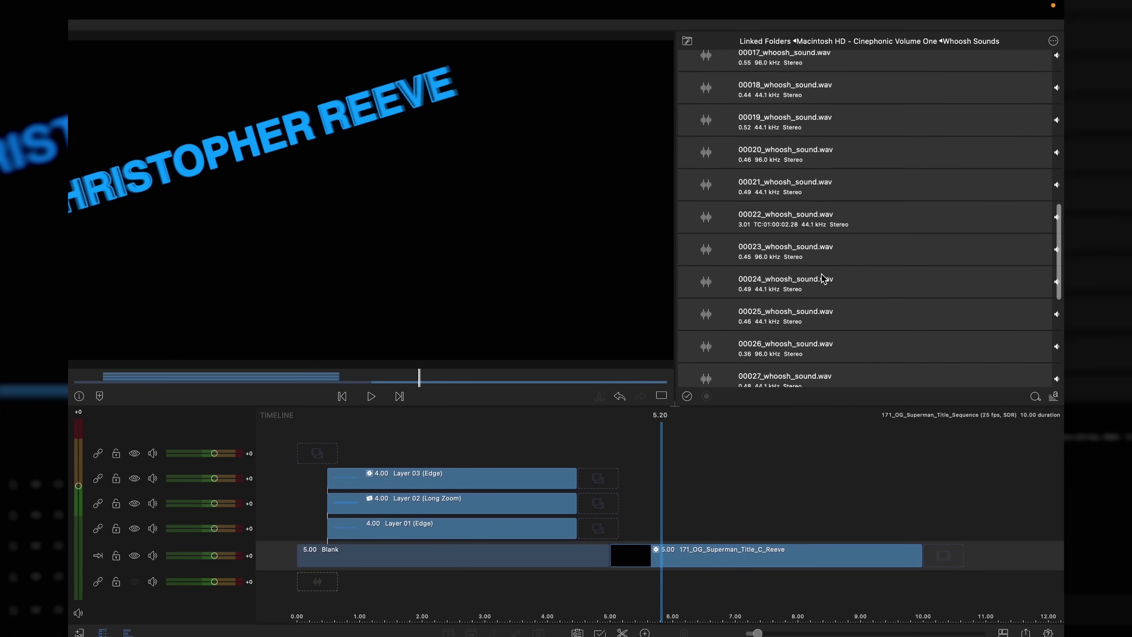
click(783, 345)
key(space)
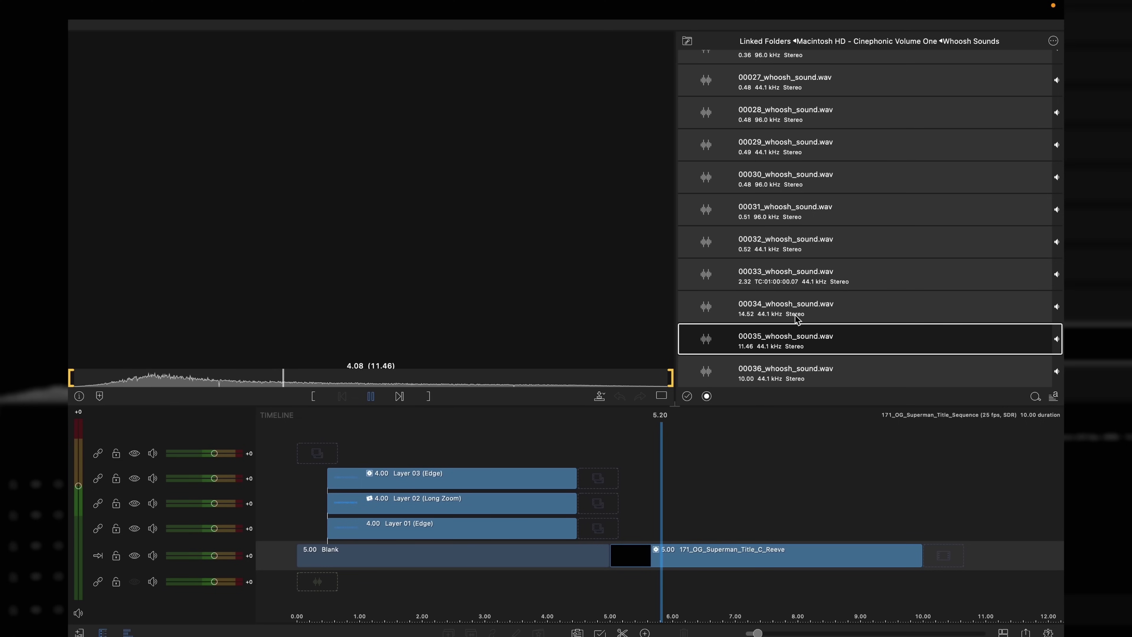
drag(747, 346, 644, 577)
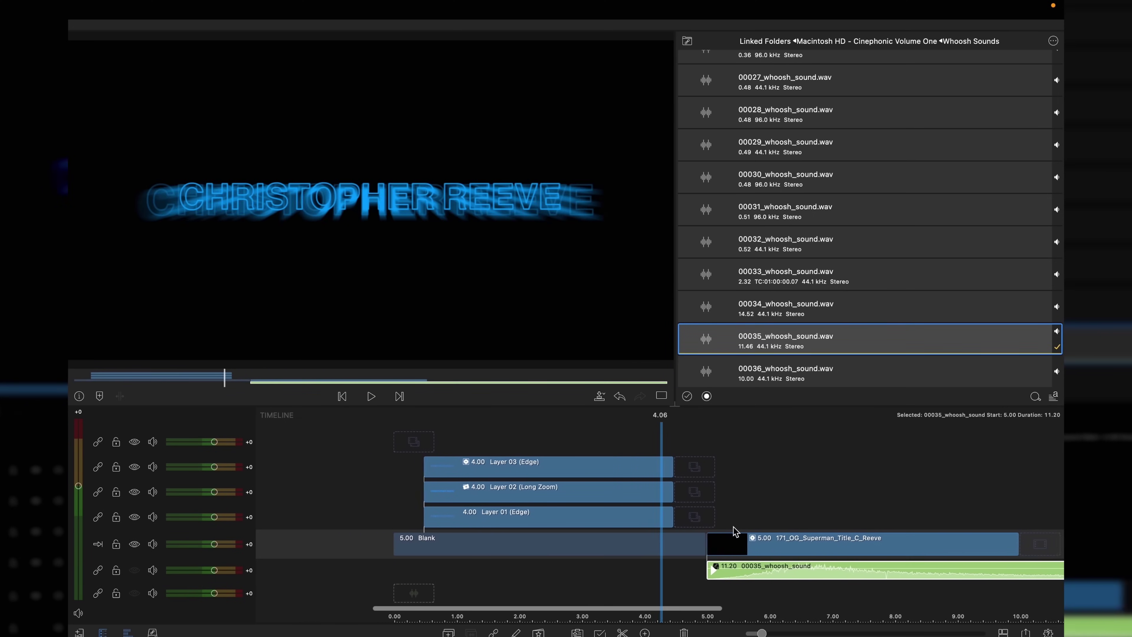
- Check the whoosh clip's audio settings, play it with the title, and trim it to the title's end
key(e)
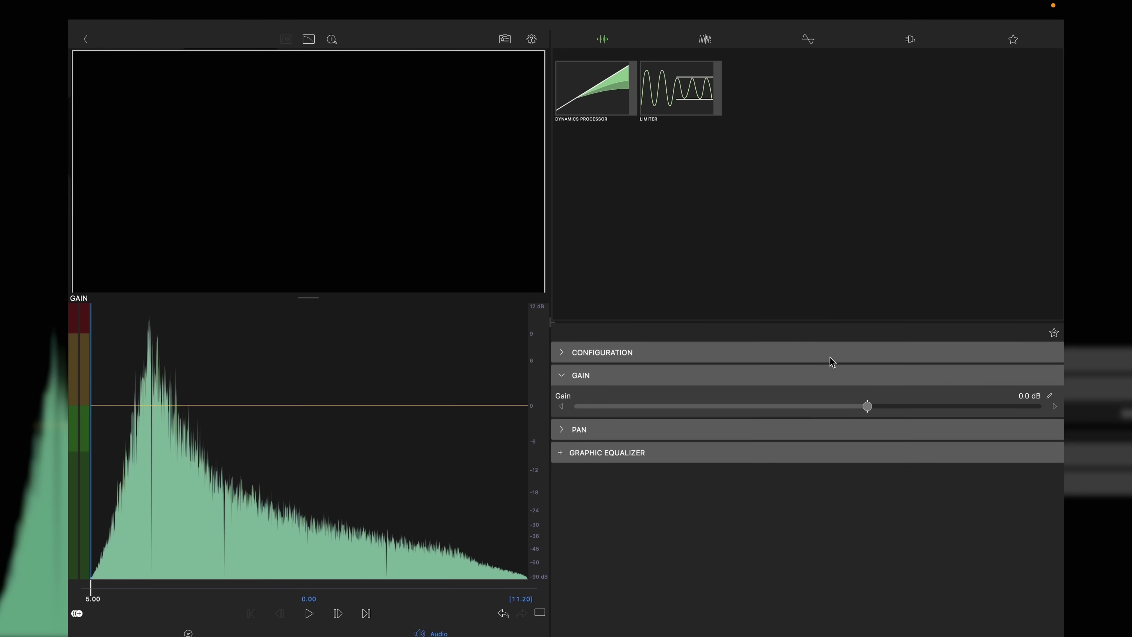
click(830, 356)
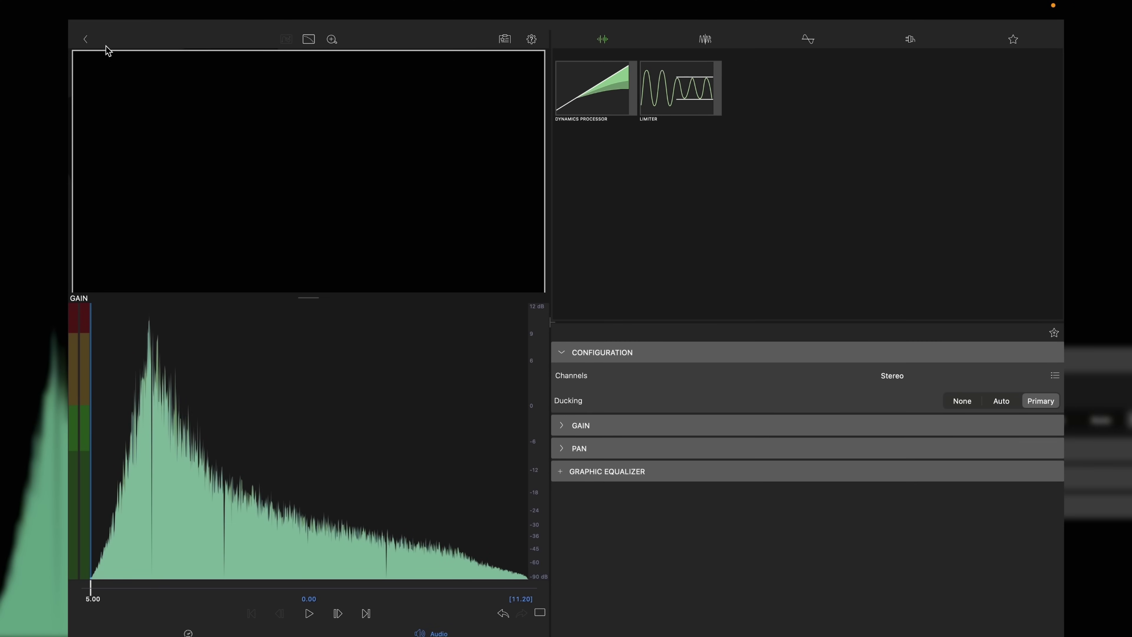
click(89, 42)
key(space)
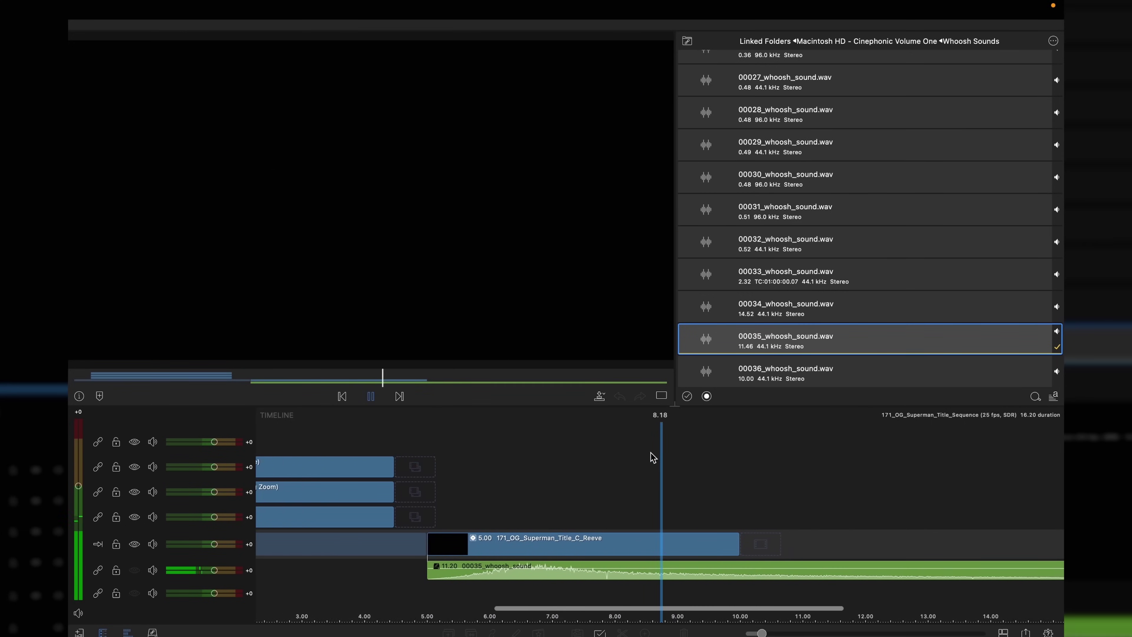
key(space)
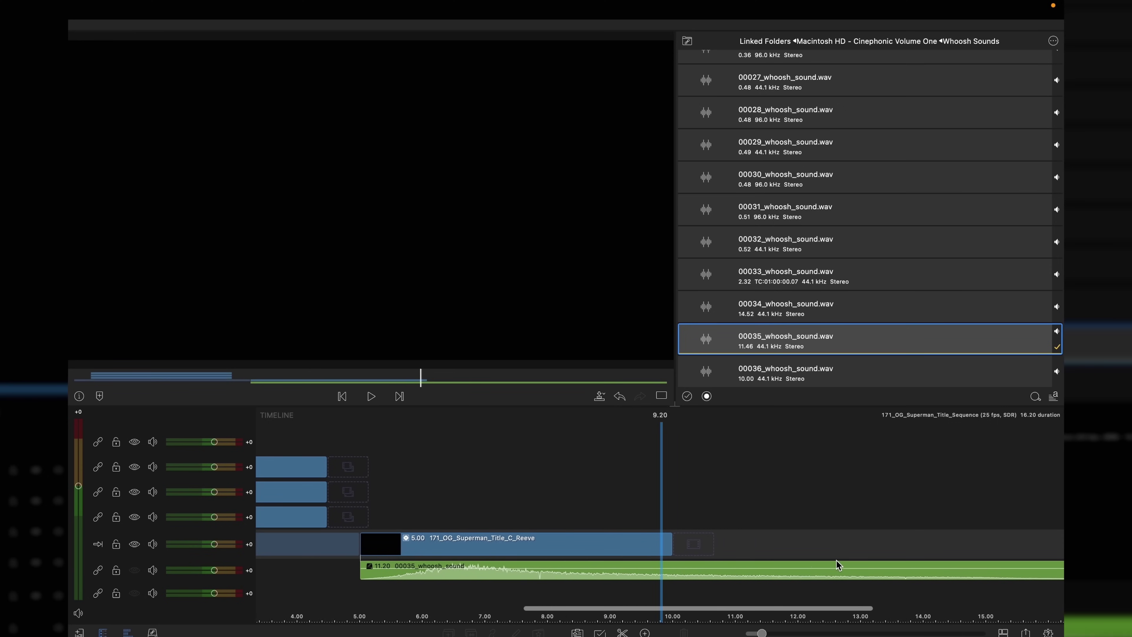
scroll(836, 565, right, 2)
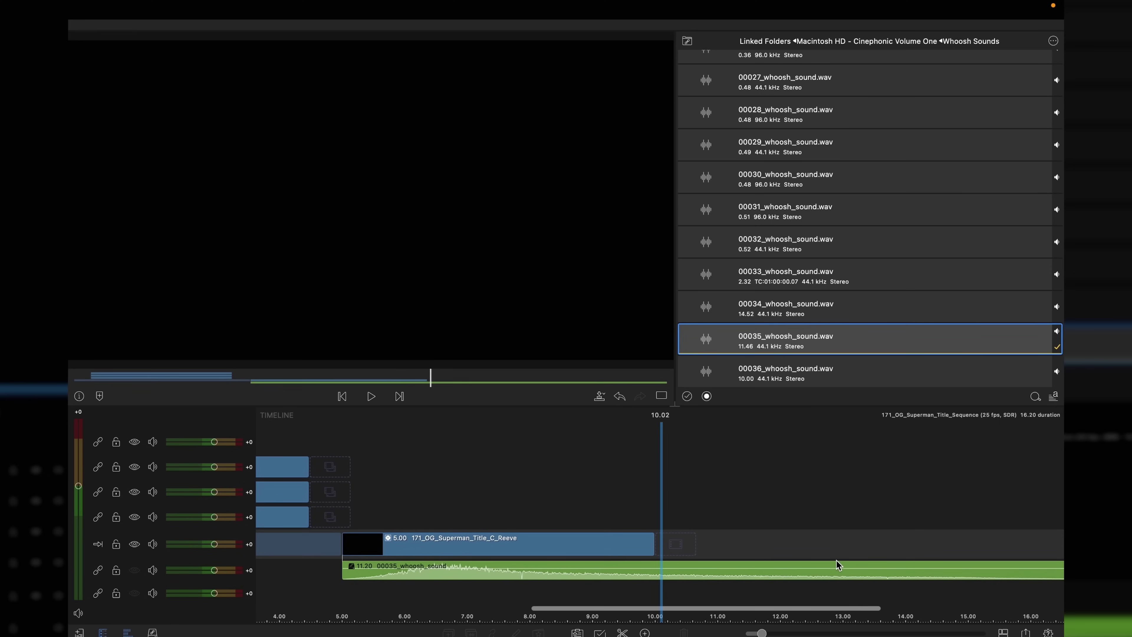
click(824, 570)
key(alt+bracketright)
- Add a VideoCut-AudioCross transition to the end of the whoosh clip
click(687, 41)
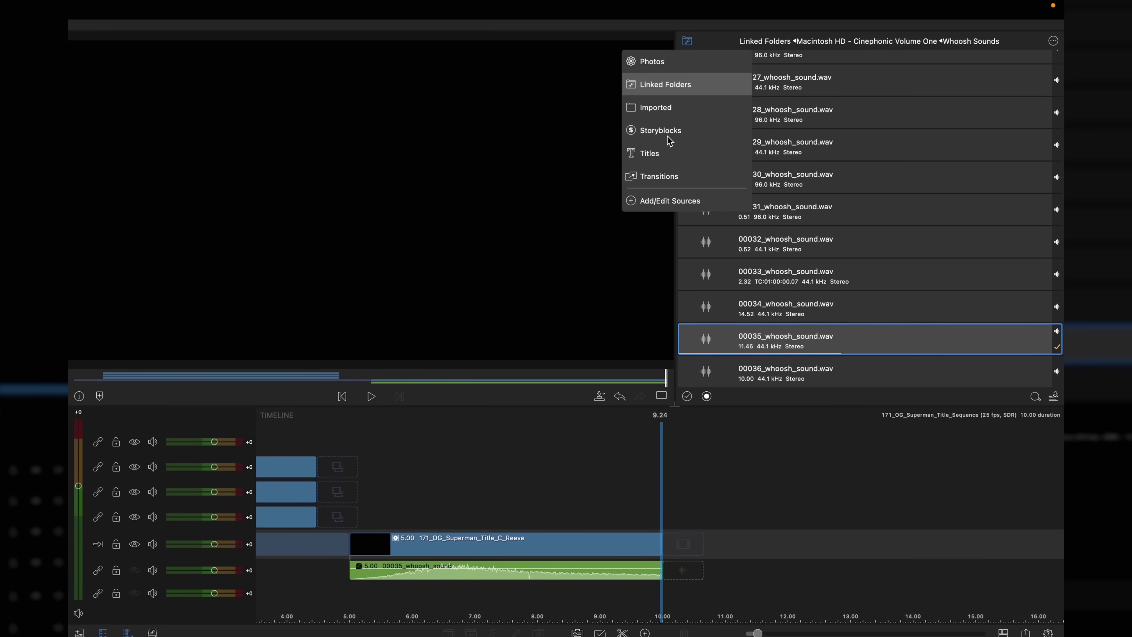
click(665, 176)
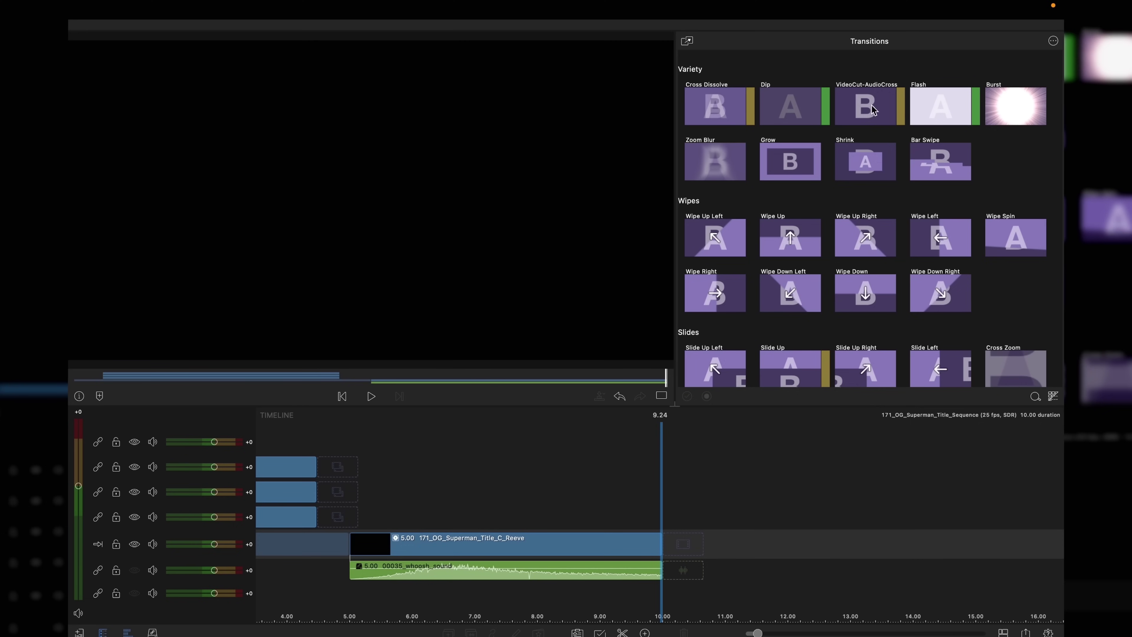
drag(872, 110, 644, 574)
scroll(644, 571, left, 10)
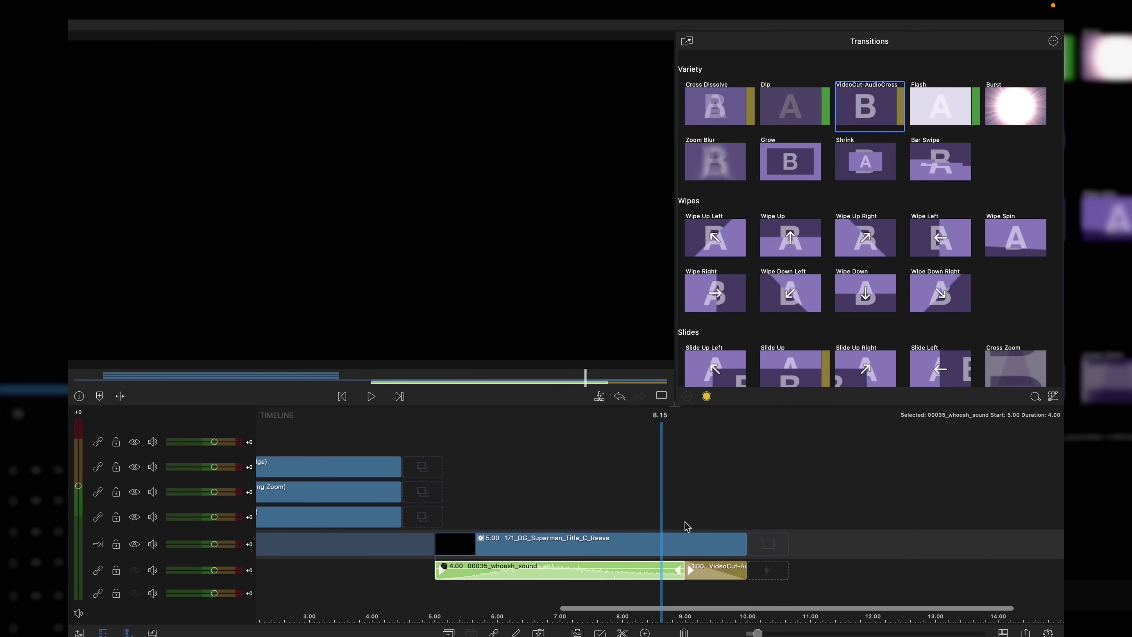
click(687, 526)
- Add Title Music Stinger_with_Reverb_Mixed from 171_OG_Superman_Title_Sequence > Audio Assets at 5.00
click(690, 40)
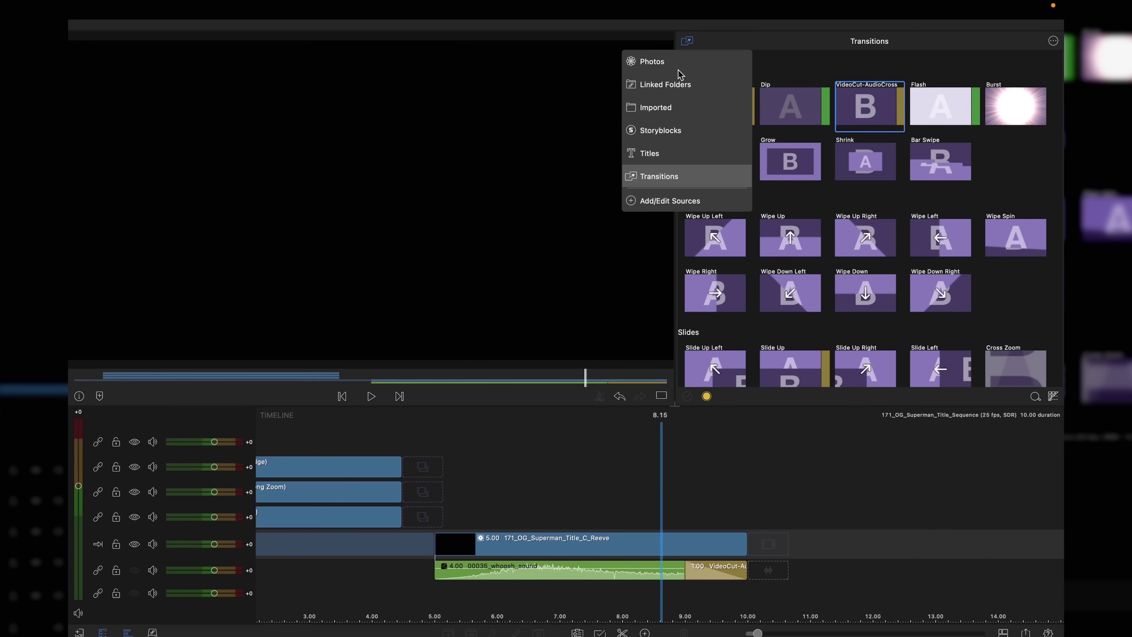
click(665, 84)
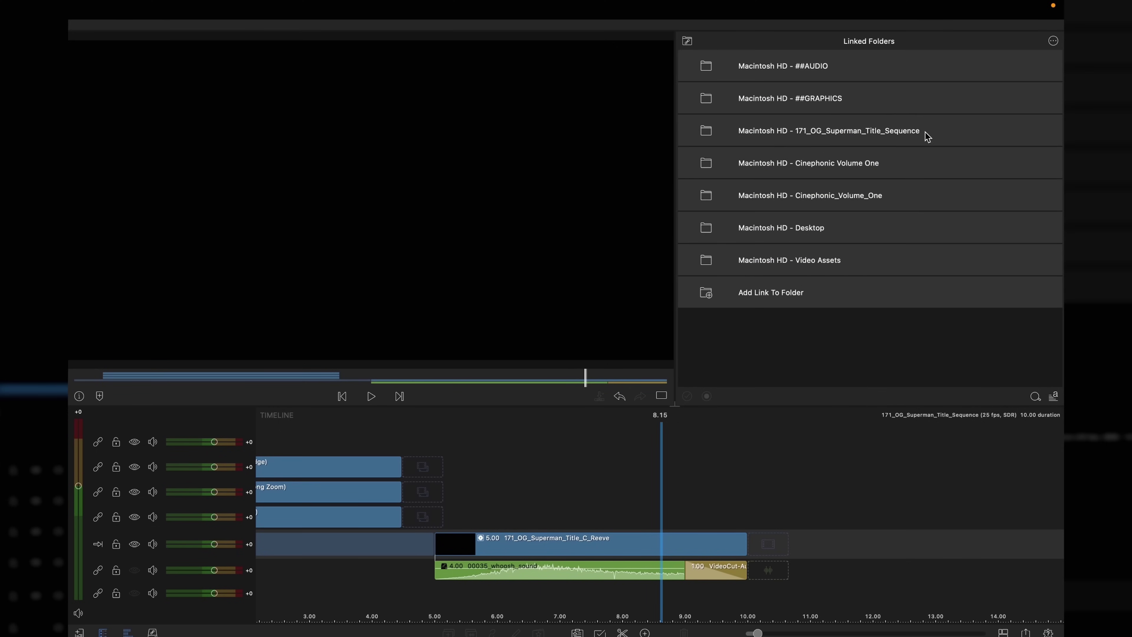
click(927, 134)
click(868, 97)
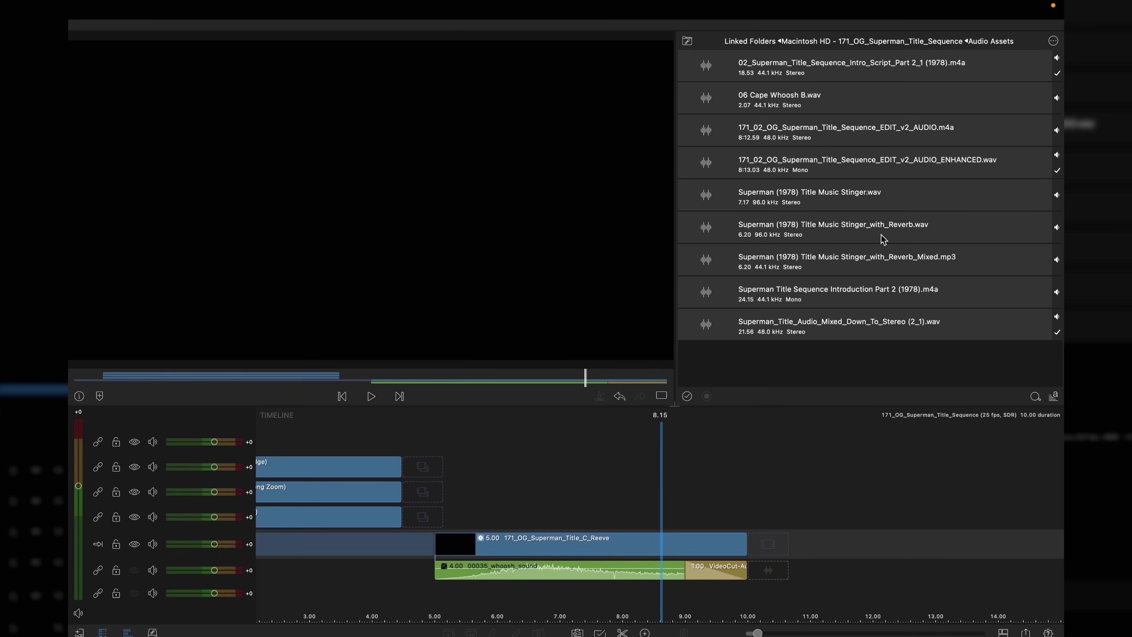
click(872, 270)
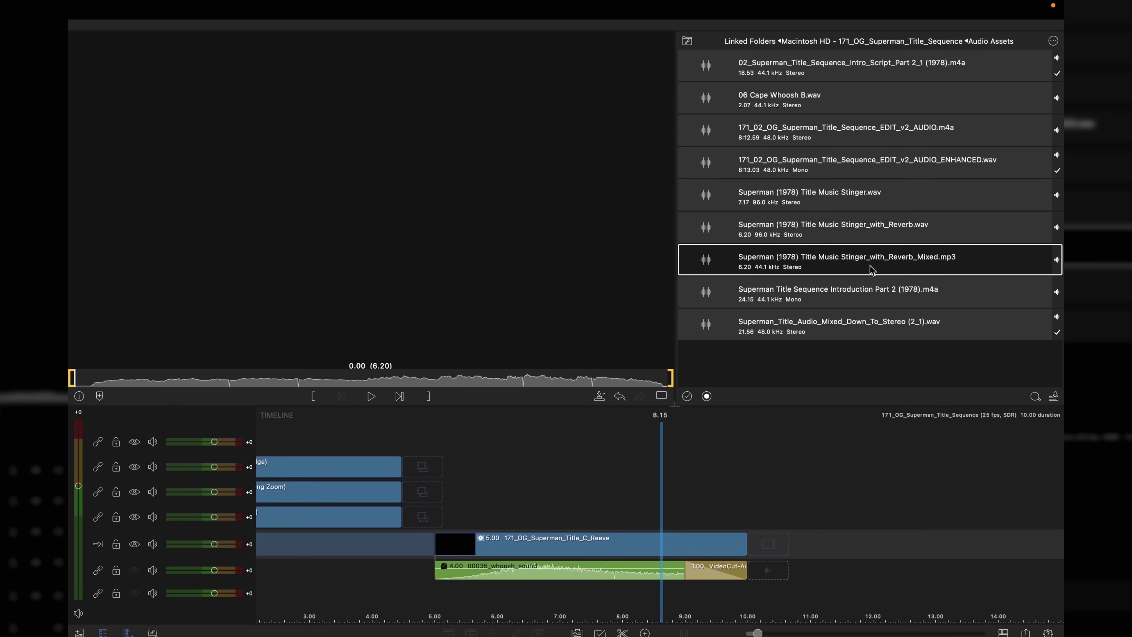
drag(709, 258, 464, 595)
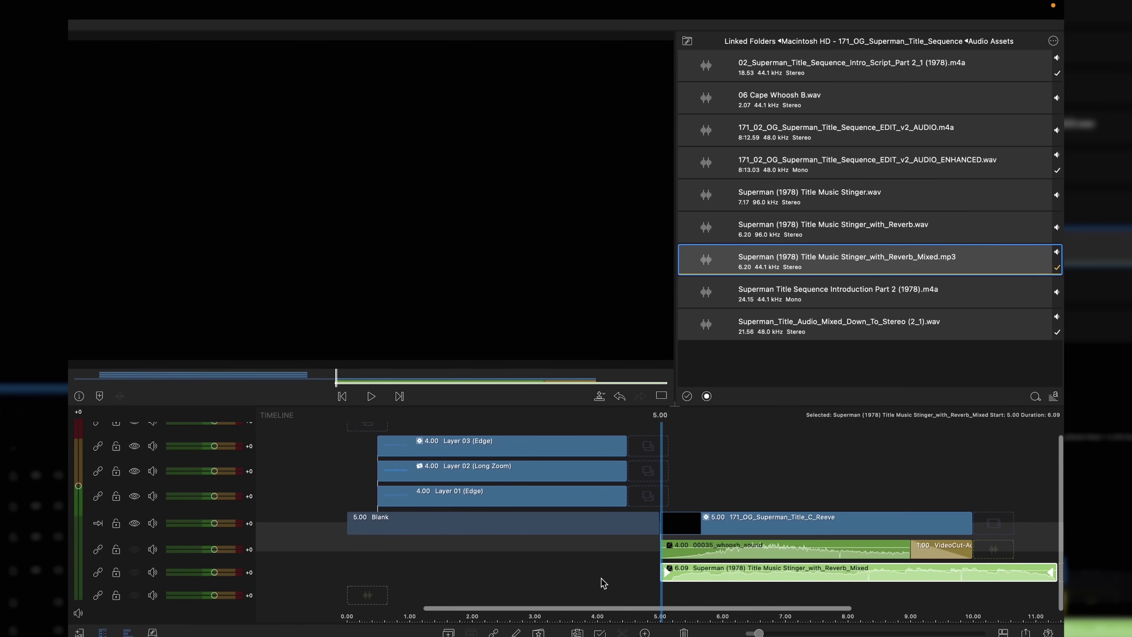
- Play back the stinger and trim it to 5.00 seconds
key(space)
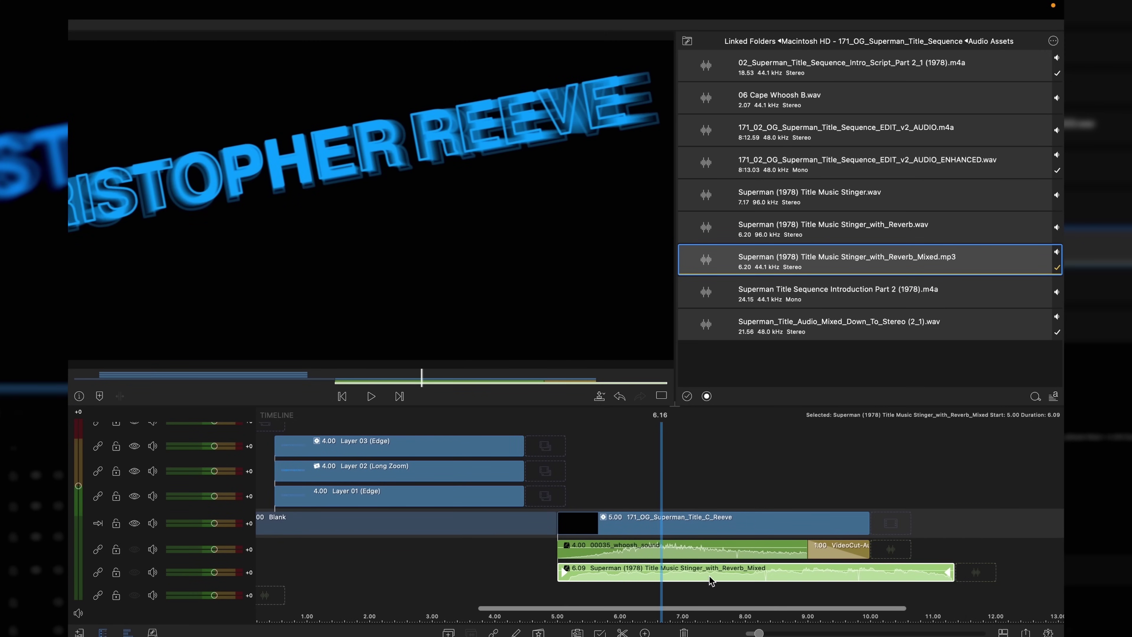
drag(948, 573, 871, 573)
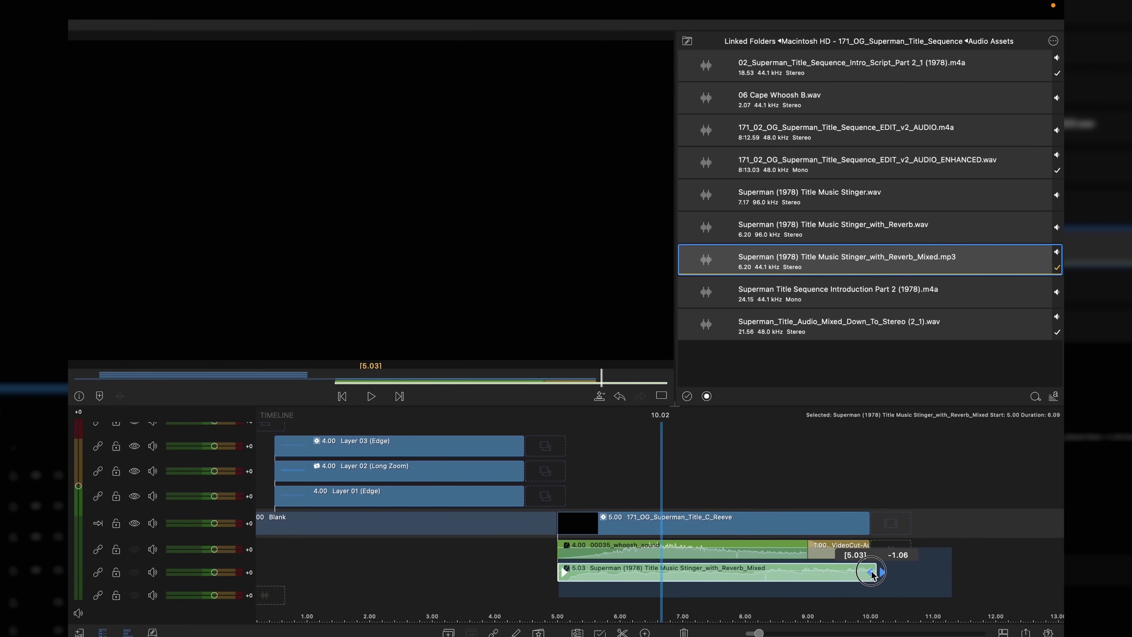
click(687, 40)
click(684, 145)
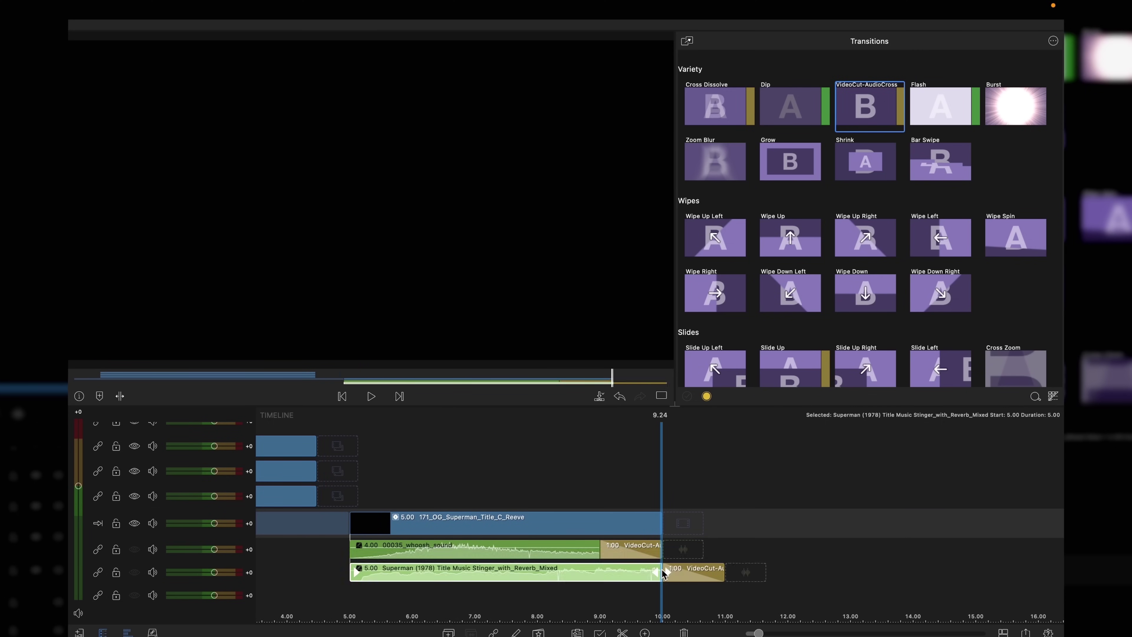
key(Home)
key(space)
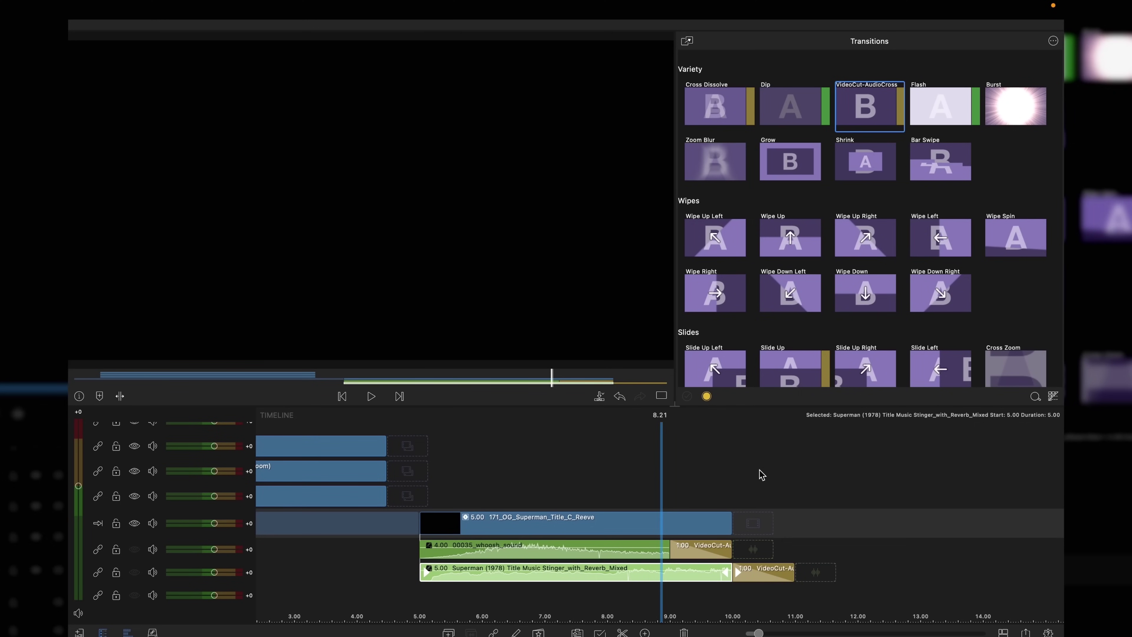
scroll(761, 474, right, 1)
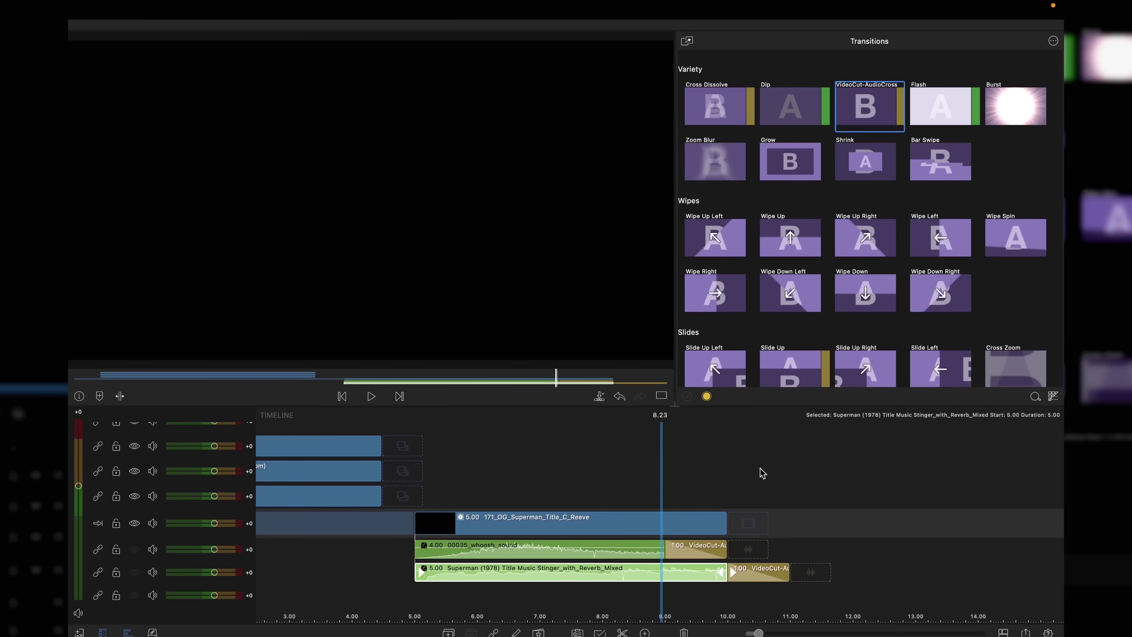